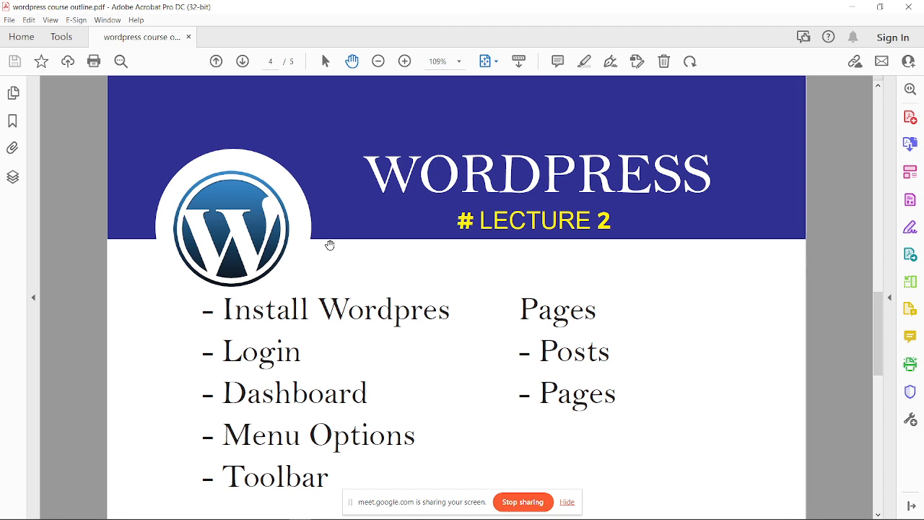
Step: Open hostingbangladesh.com in a new Brave tab beside the Google Meet tab
mouse_move(211, 517)
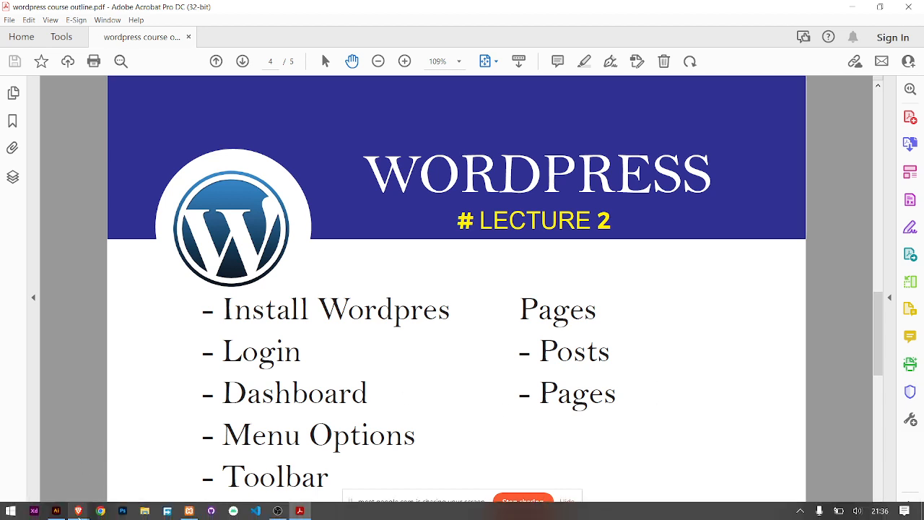
mouse_move(78, 511)
click(69, 471)
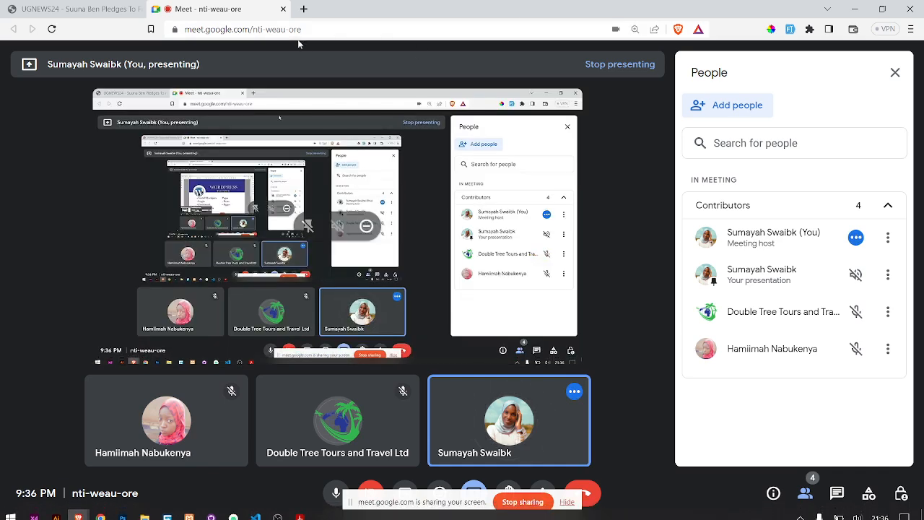
click(304, 10)
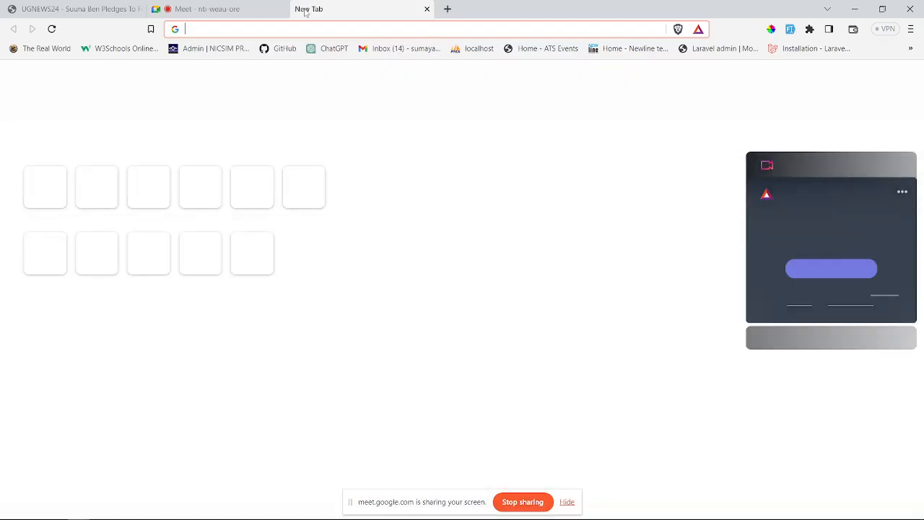
text(host)
key(Return)
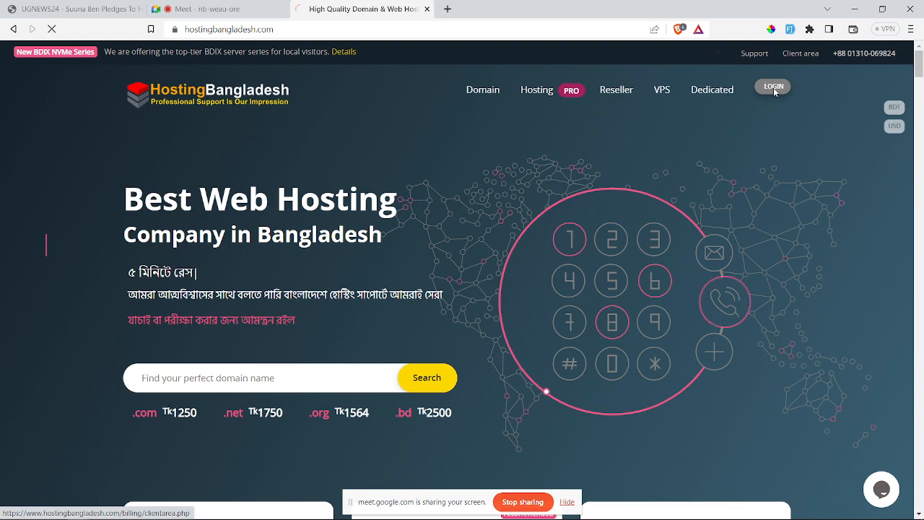
Step: Sign in to the HostingBangladesh client area with the saved account
click(774, 88)
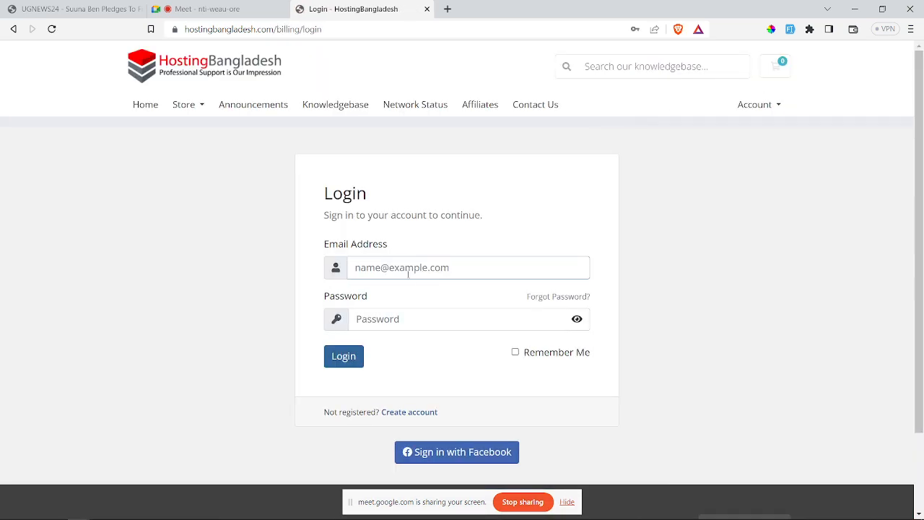
click(409, 273)
click(477, 304)
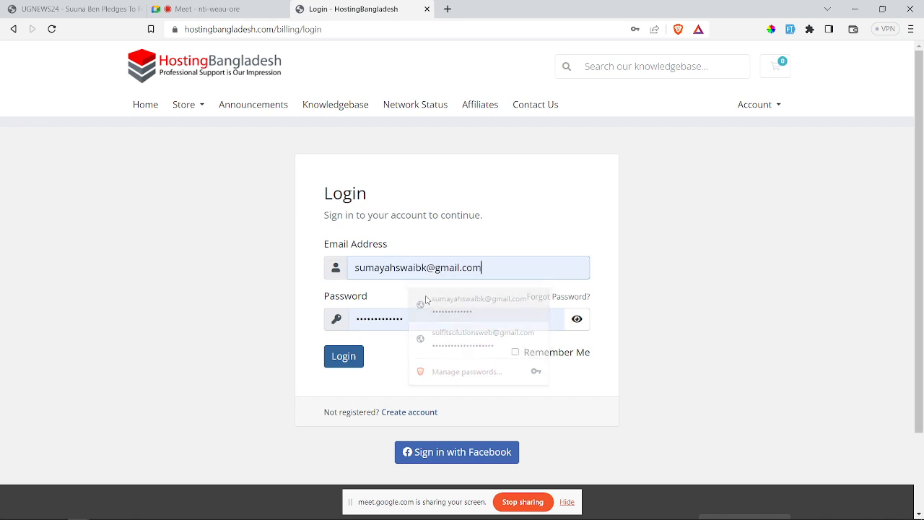
click(343, 365)
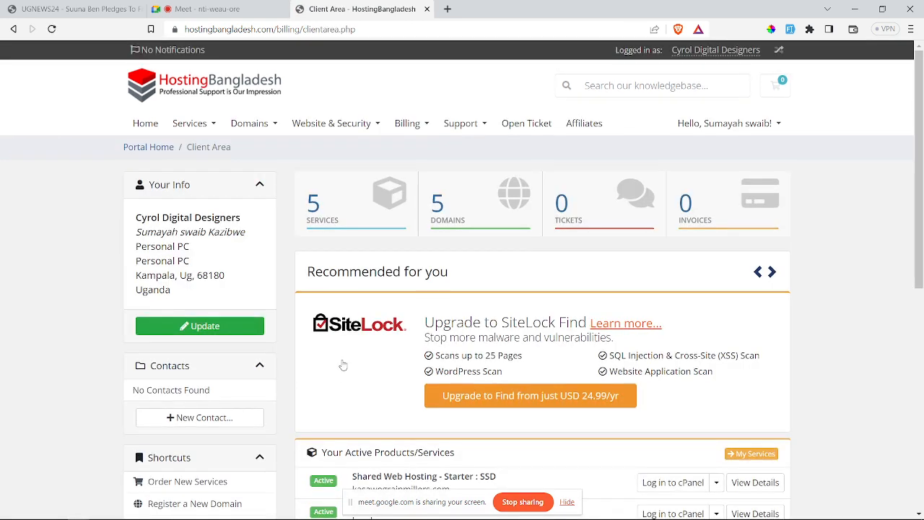
Step: Open the kasawograinmillers.com hosting service from Services and launch its cPanel
click(318, 235)
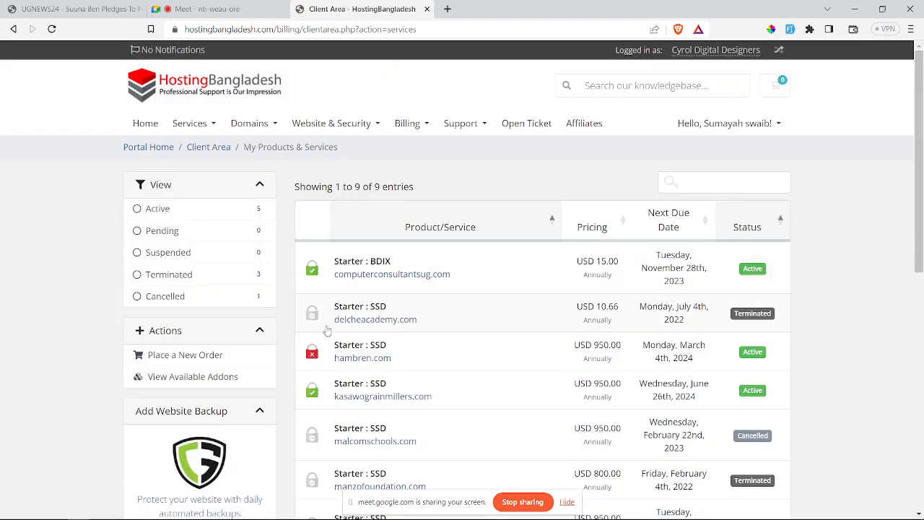
scroll(326, 329, down, 5)
scroll(326, 330, up, 1)
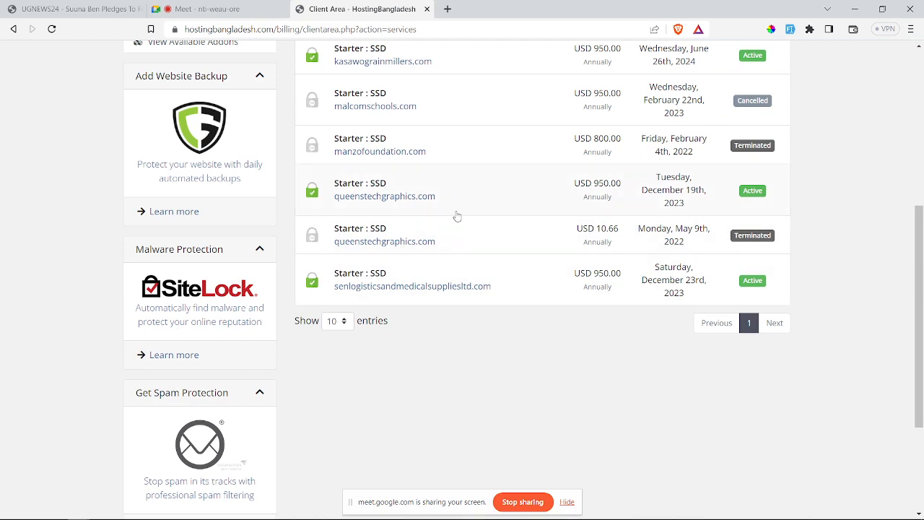
scroll(456, 215, up, 2)
scroll(456, 214, up, 3)
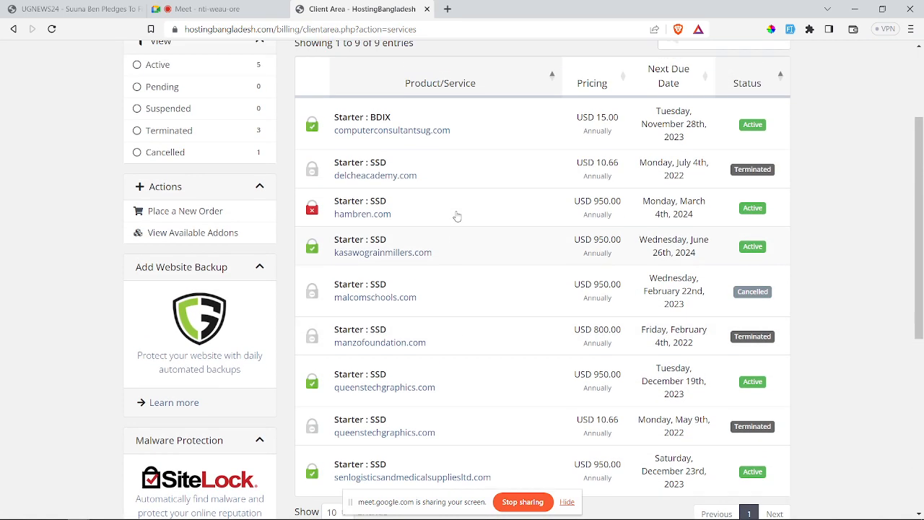
click(748, 256)
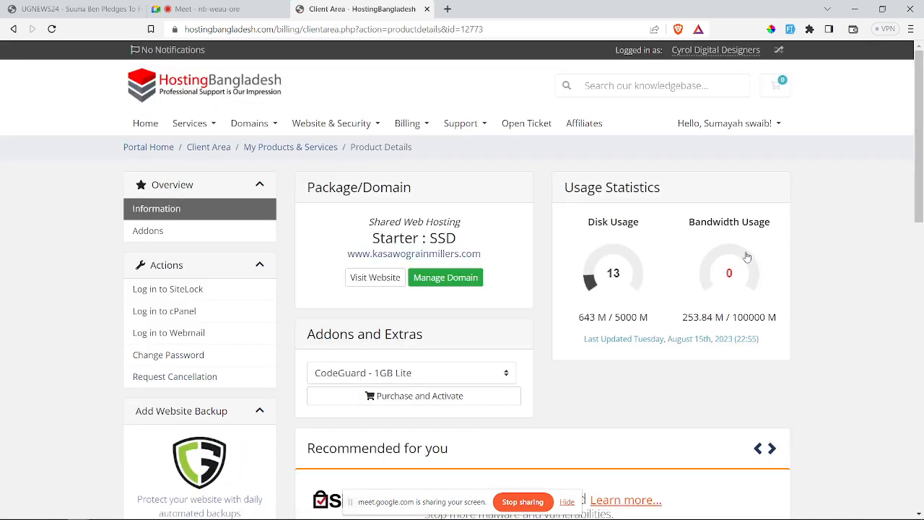
click(155, 317)
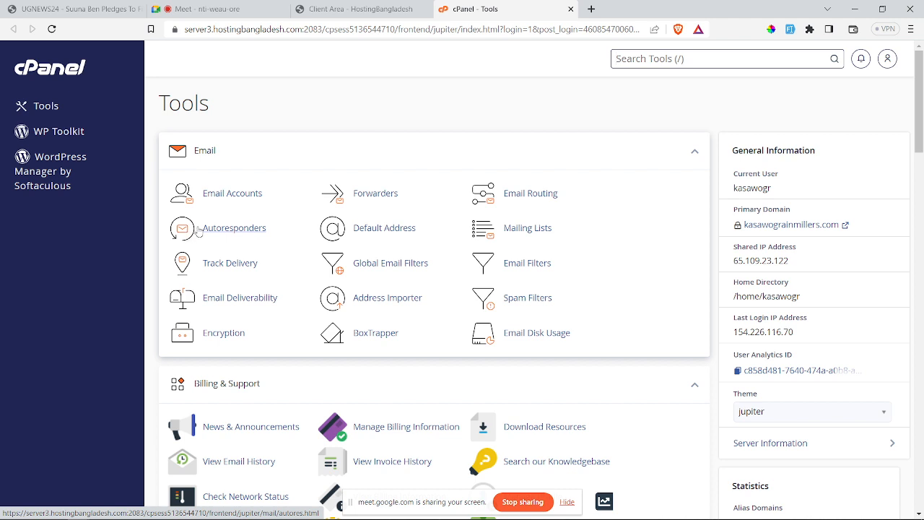
Step: Check cPanel's Databases and Domains on the Tools dashboard, then switch over to Acrobat
click(256, 154)
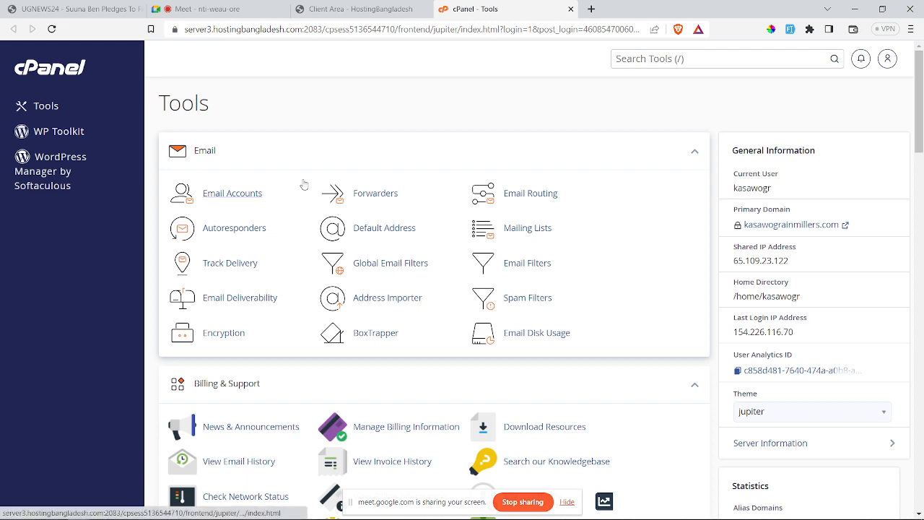
scroll(304, 185, down, 10)
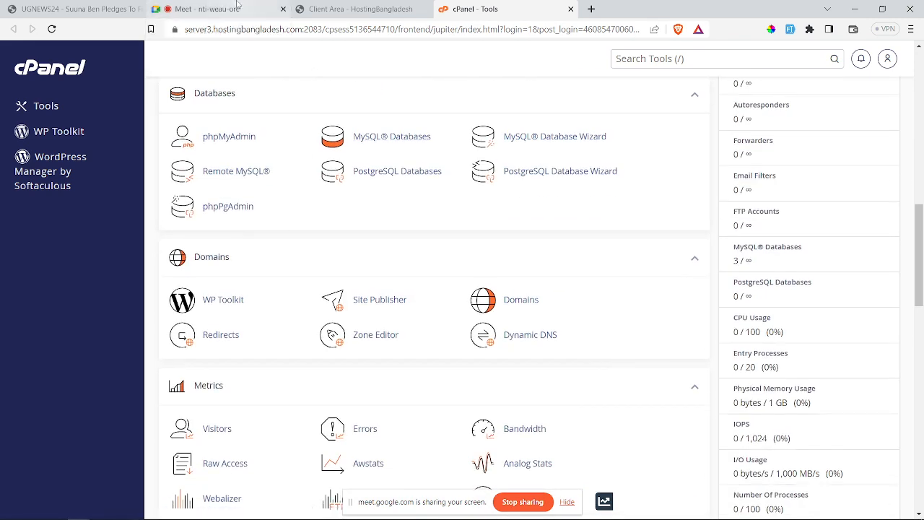
key(alt+Tab)
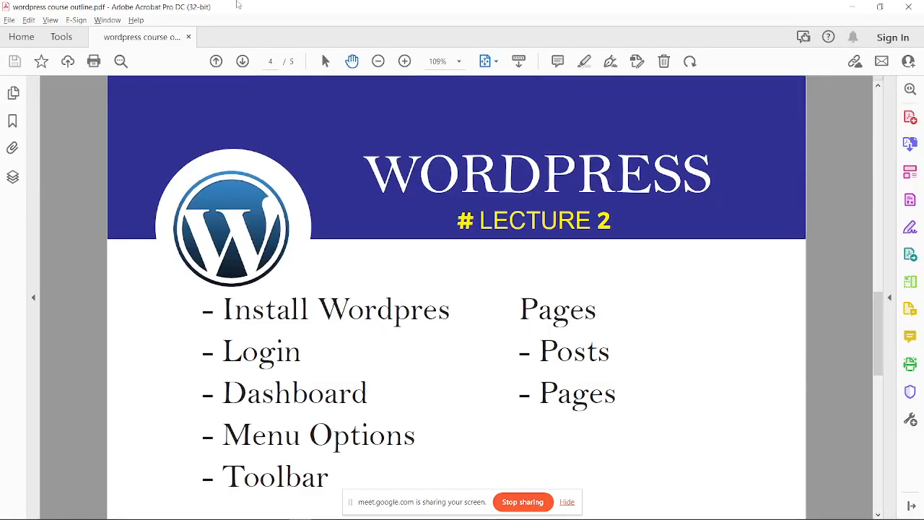
Step: Admit the waiting guest into the Google Meet call and return to the cPanel tab
key(alt+Tab)
key(alt+Tab)
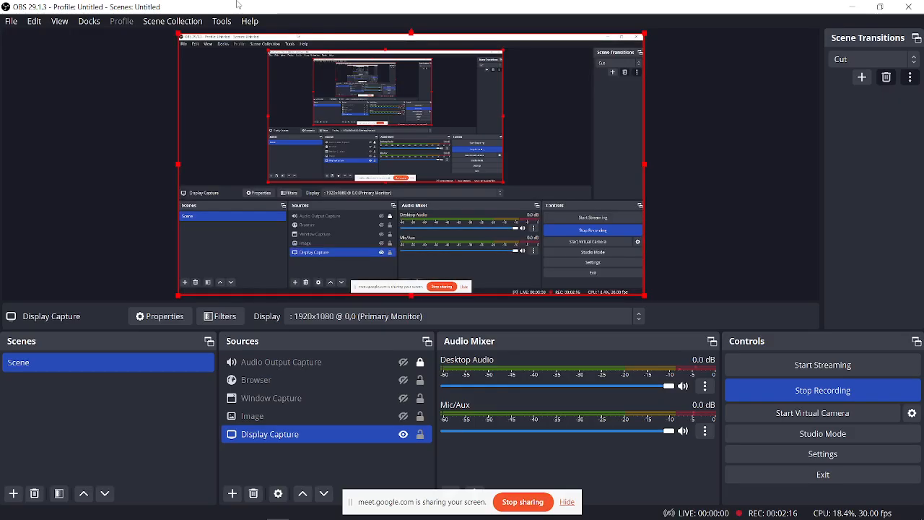
mouse_move(87, 517)
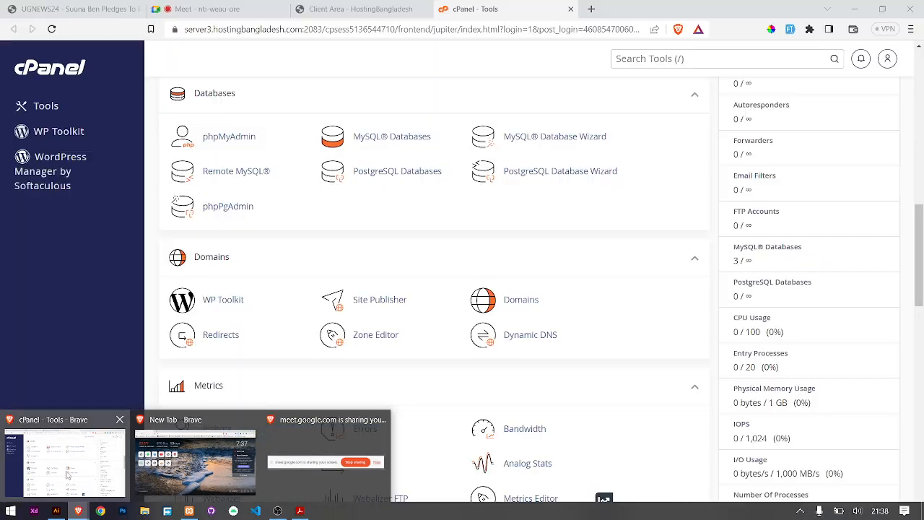
click(61, 481)
click(210, 9)
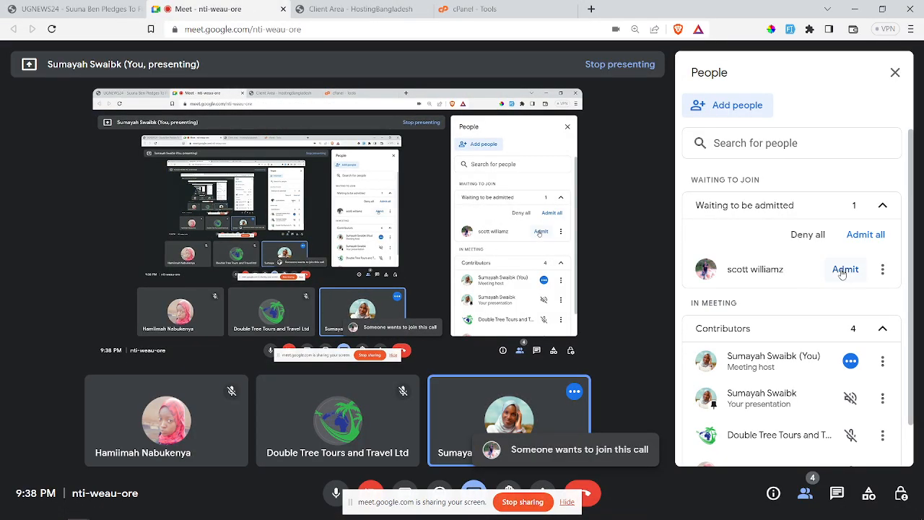
click(842, 271)
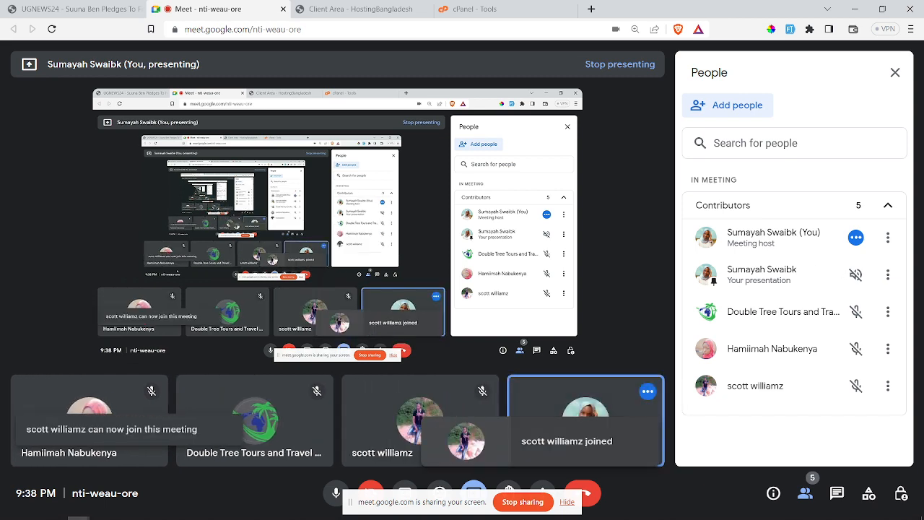
mouse_move(78, 510)
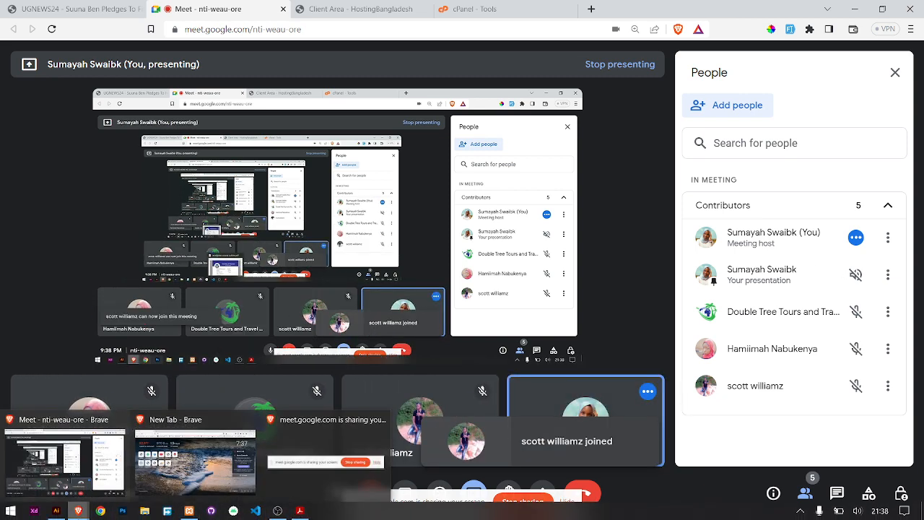
click(91, 460)
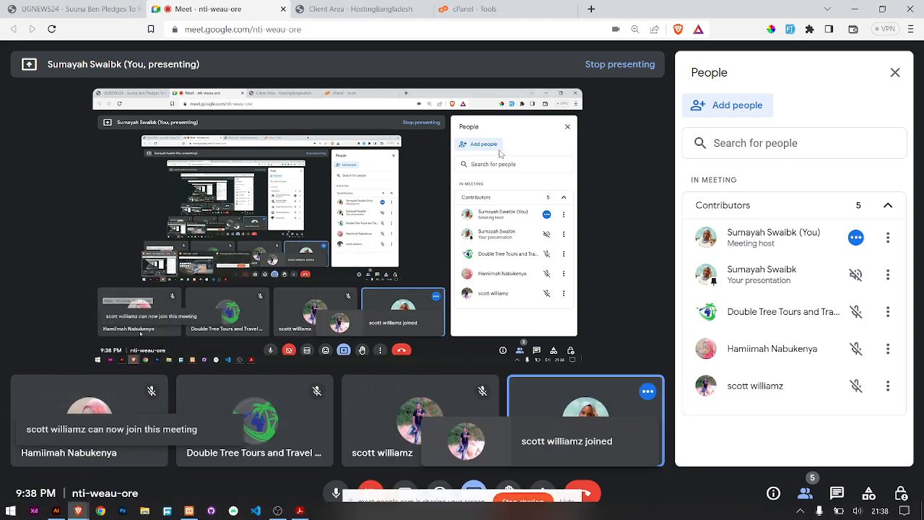
click(475, 8)
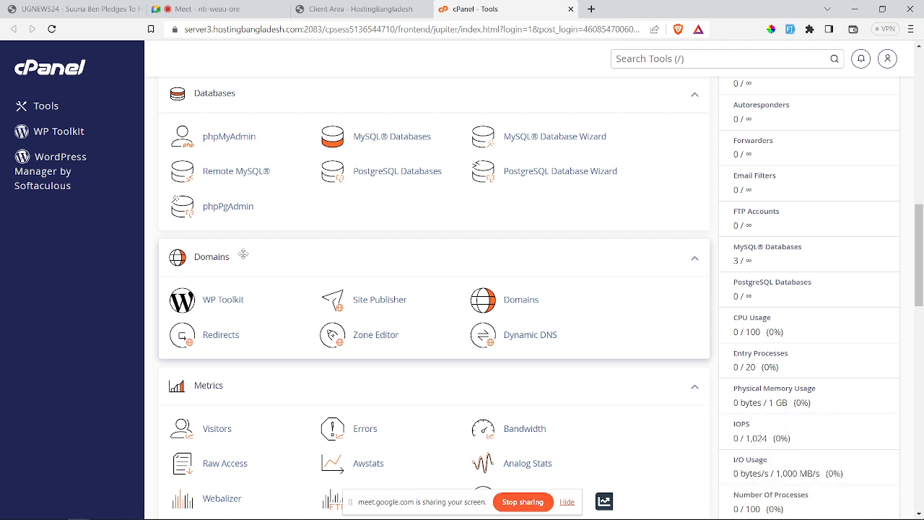
Step: Scroll cPanel Tools past Software and Advanced to Softaculous Apps Installer's WordPress script
scroll(243, 304, down, 6)
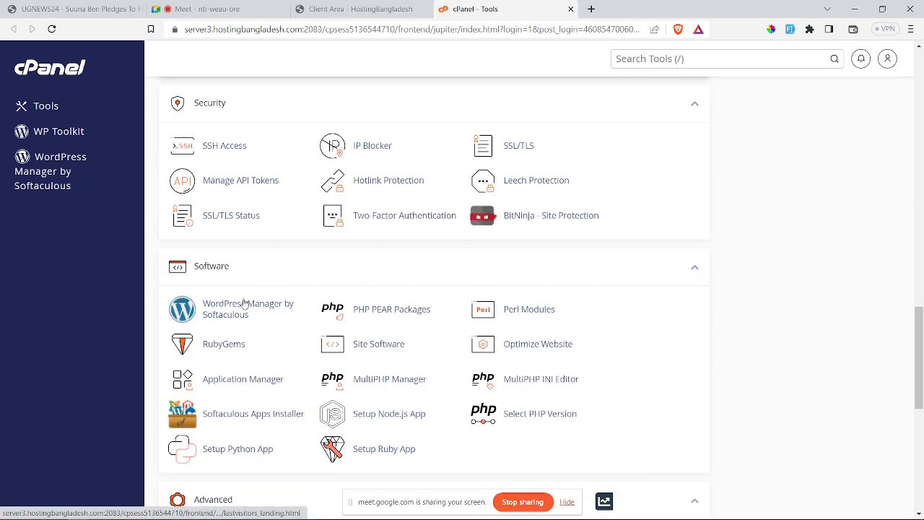
scroll(244, 303, down, 1)
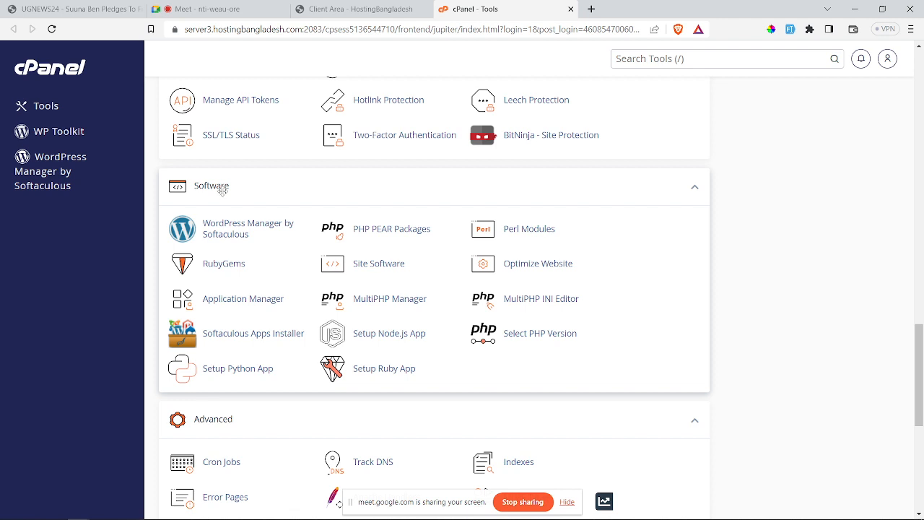
scroll(235, 222, down, 3)
scroll(236, 223, down, 2)
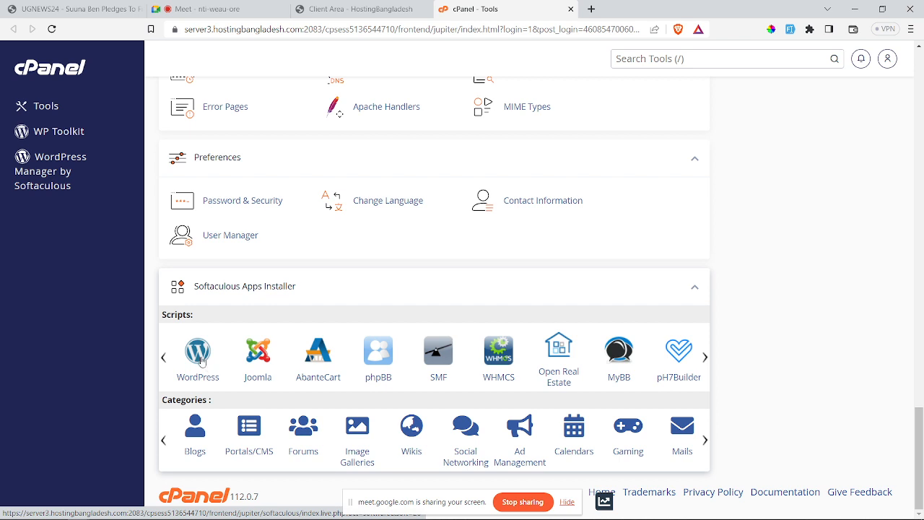
Step: Open Softaculous's WordPress 6.3 page and review its three current installations
click(201, 358)
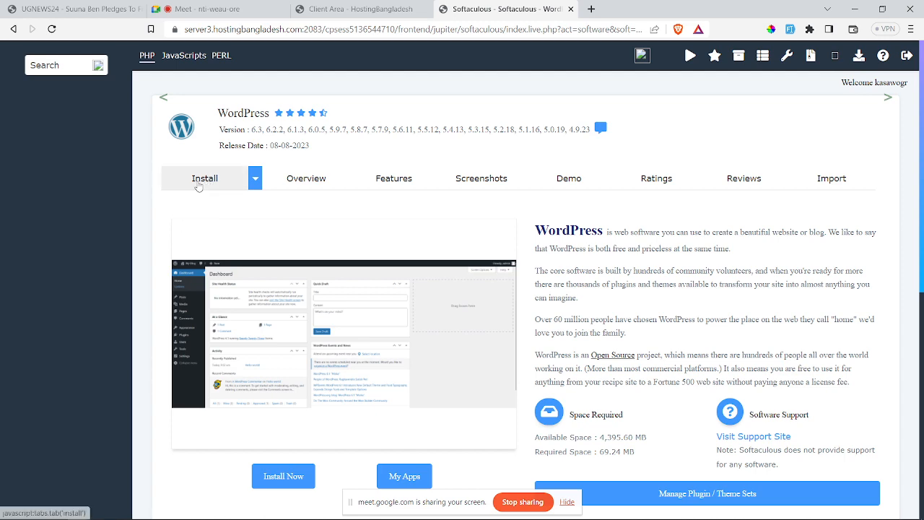
scroll(524, 426, down, 5)
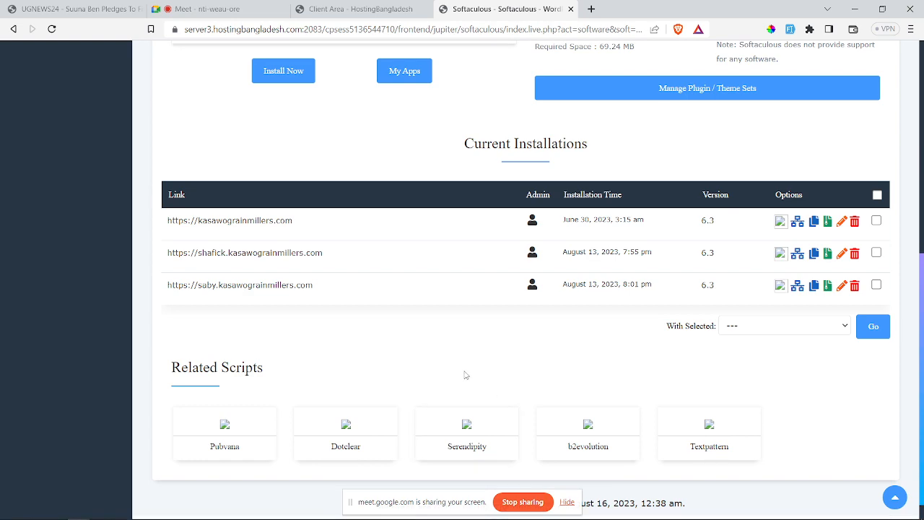
scroll(462, 377, down, 1)
scroll(457, 380, up, 5)
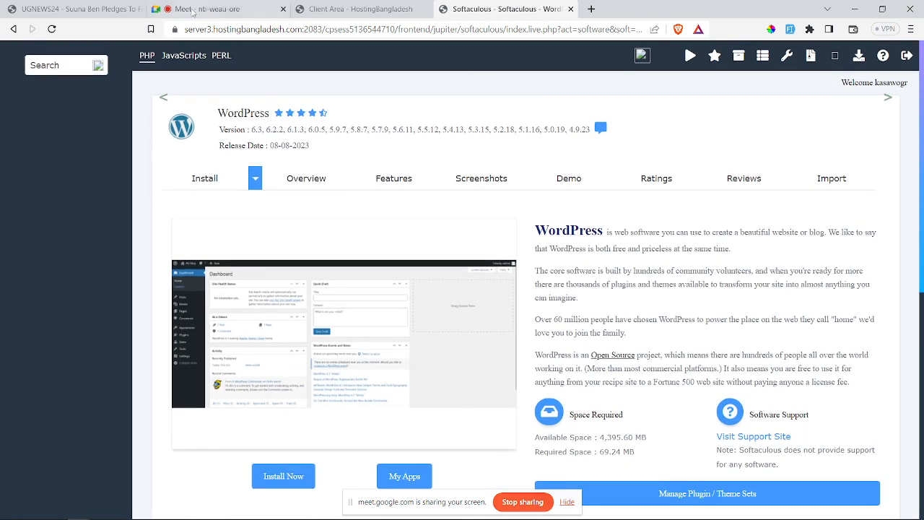
Step: Go back to the client area, launch cPanel, and close the stale cPanel login tab
click(13, 29)
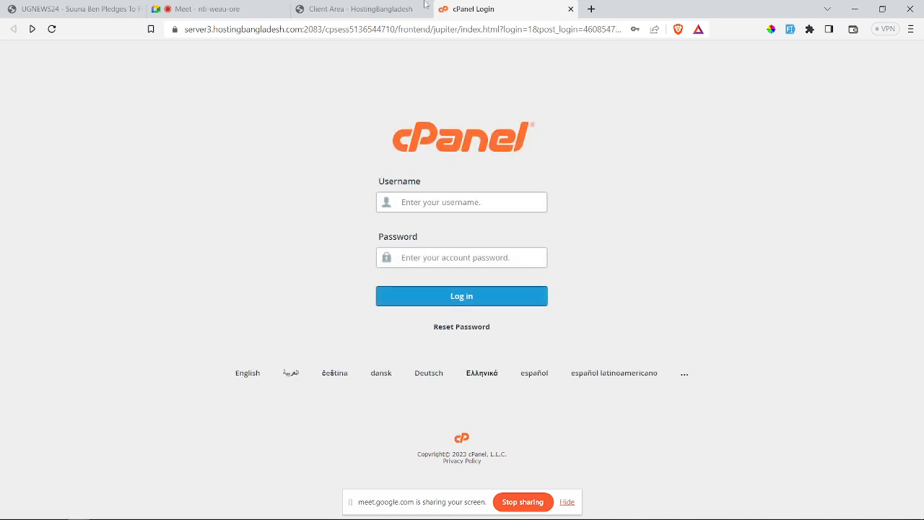
click(365, 7)
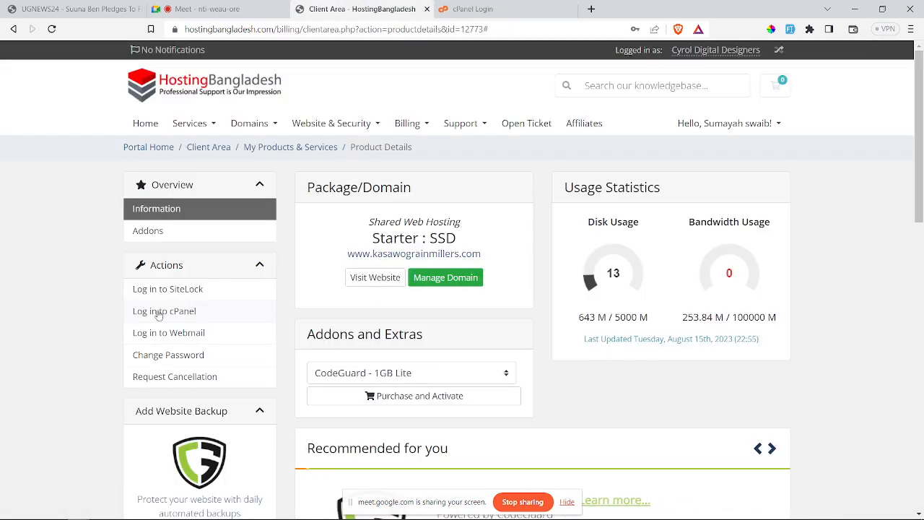
click(179, 290)
click(171, 312)
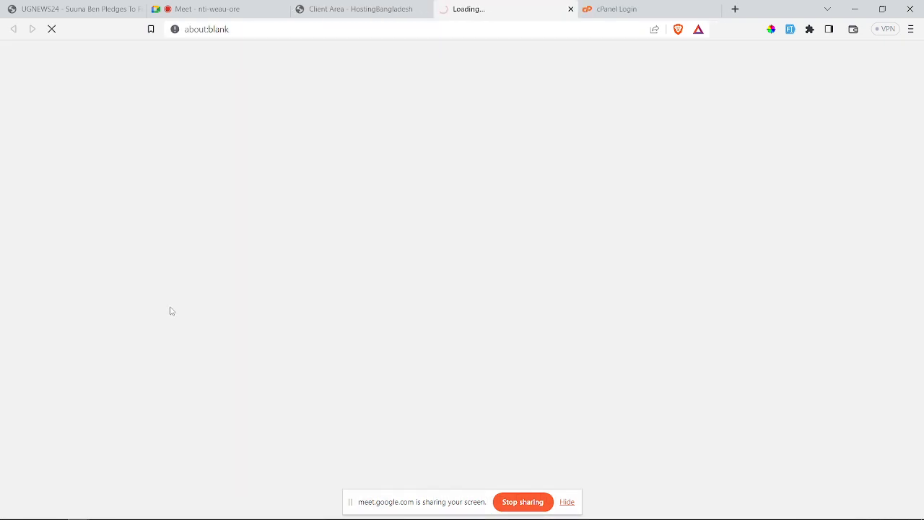
click(603, 9)
click(497, 10)
click(692, 8)
click(715, 8)
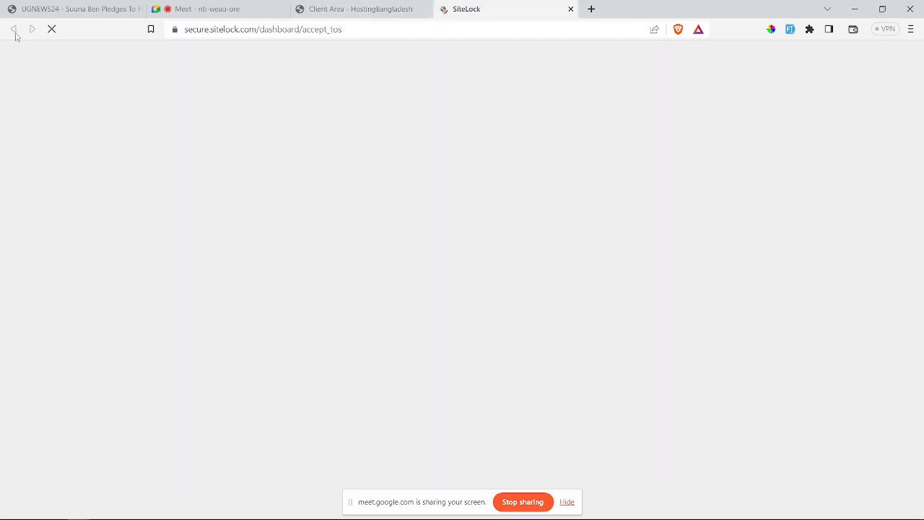
Step: Relaunch cPanel from the client area, close the SiteLock page, and scroll Tools to Software
click(386, 9)
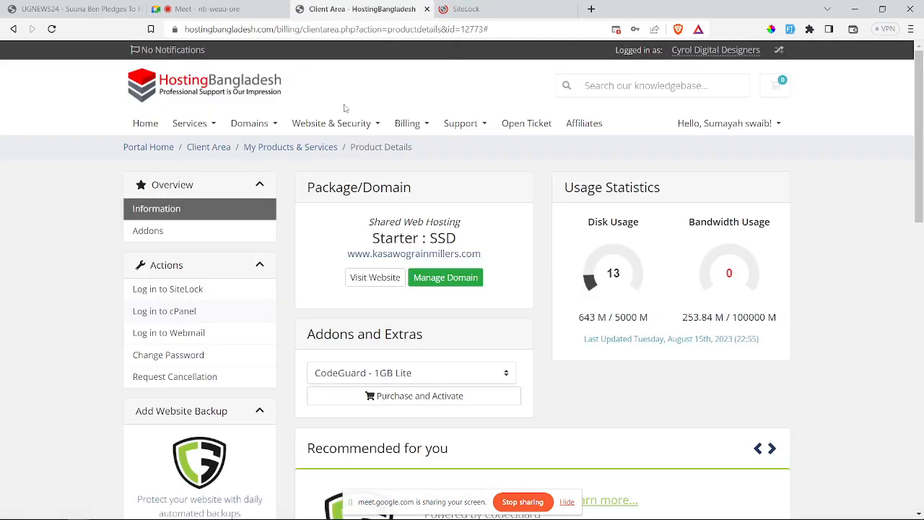
click(160, 319)
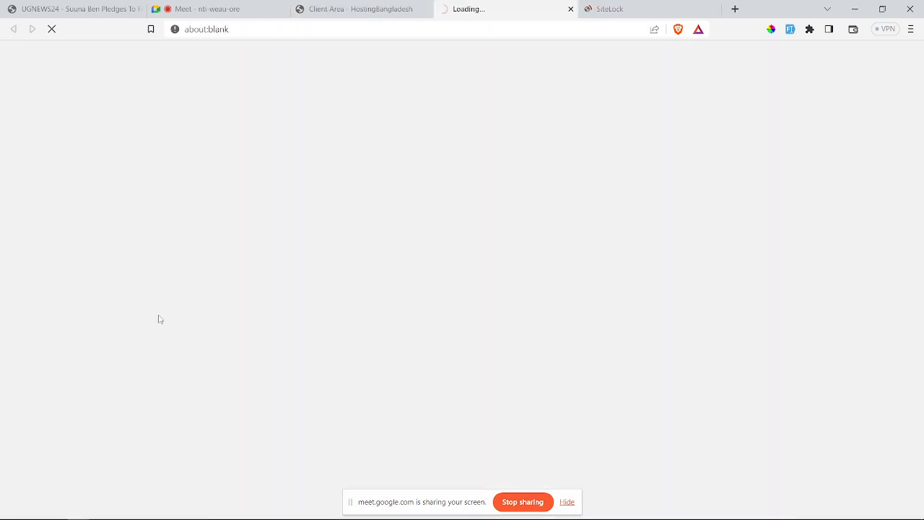
click(693, 6)
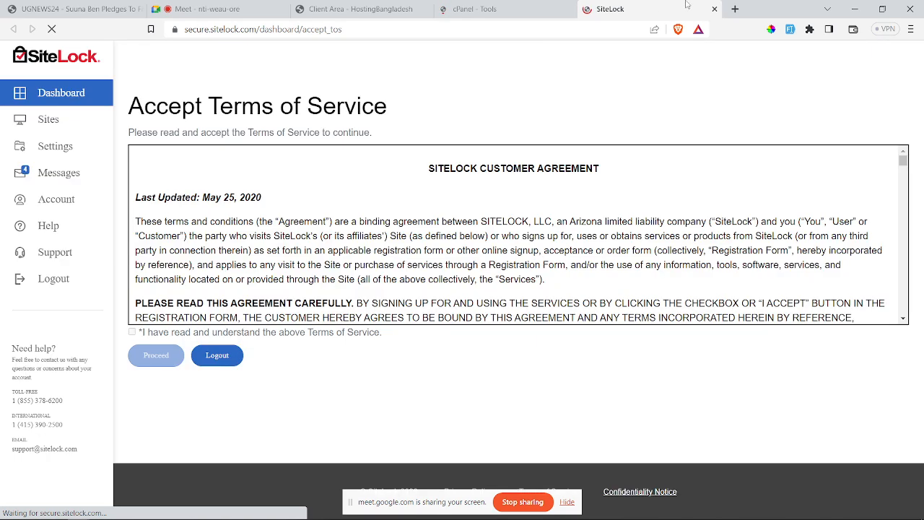
click(715, 9)
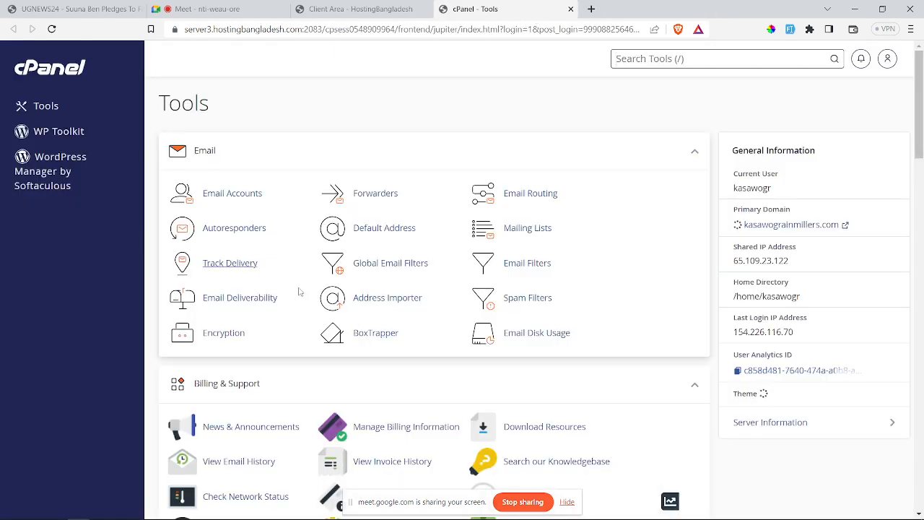
scroll(305, 296, down, 10)
scroll(272, 200, down, 3)
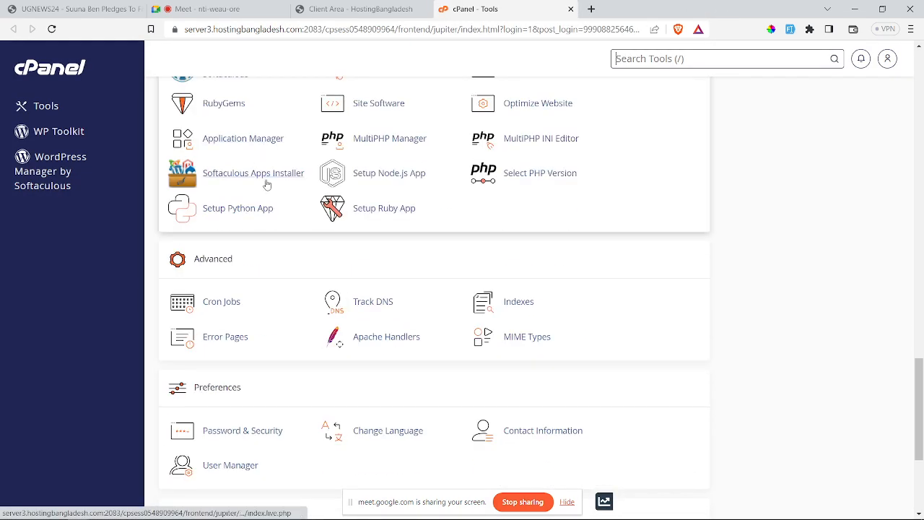
scroll(267, 183, up, 2)
Step: Open WordPress Manager by Softaculous and start a new WordPress installation
click(218, 230)
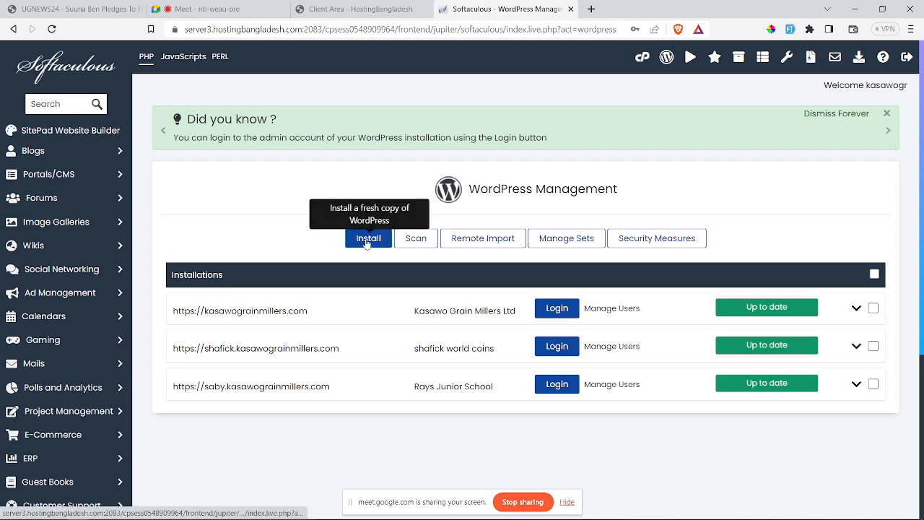
click(366, 240)
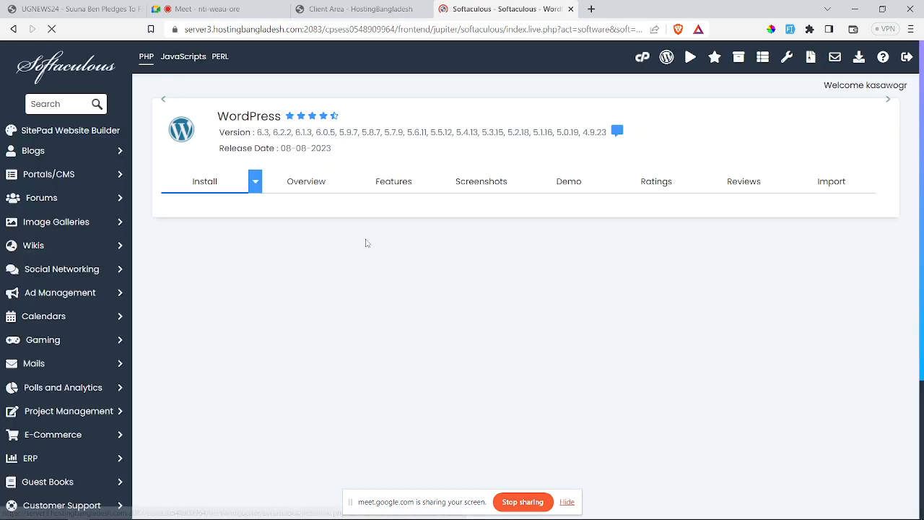
scroll(365, 243, down, 2)
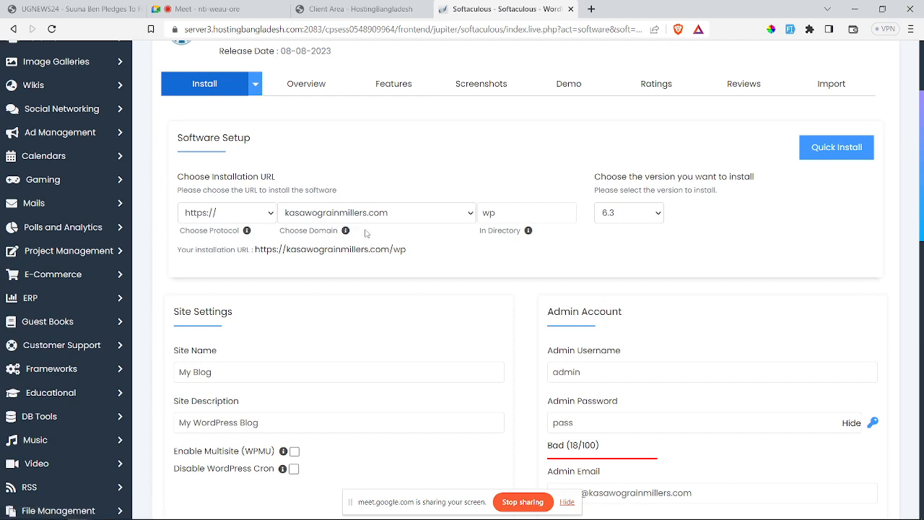
scroll(366, 232, up, 1)
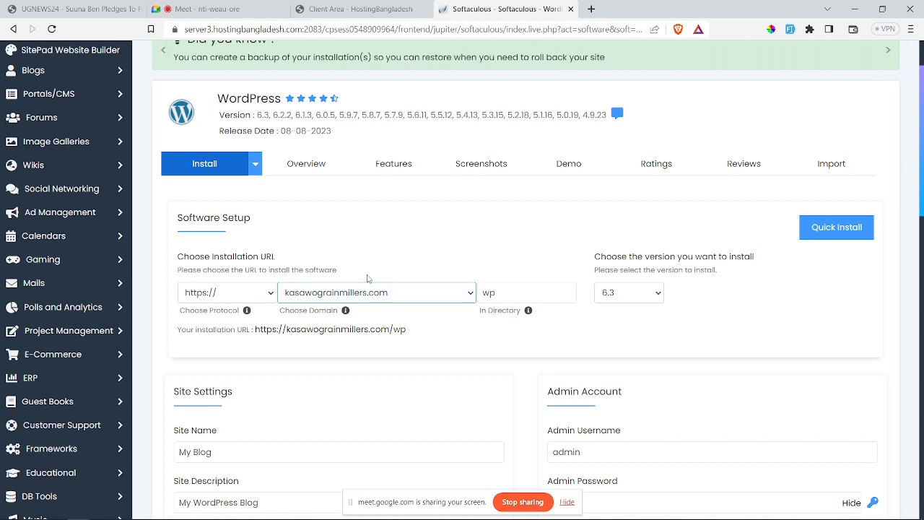
Step: Target kasawograinmillers.com at the root with 'wp' removed from In Directory, keeping version 6.3
click(397, 296)
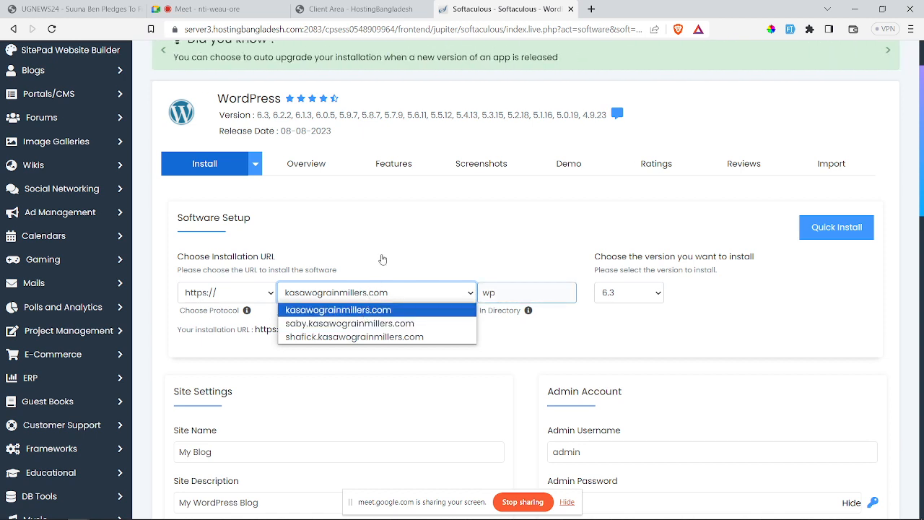
drag(496, 294, 482, 293)
key(BackSpace)
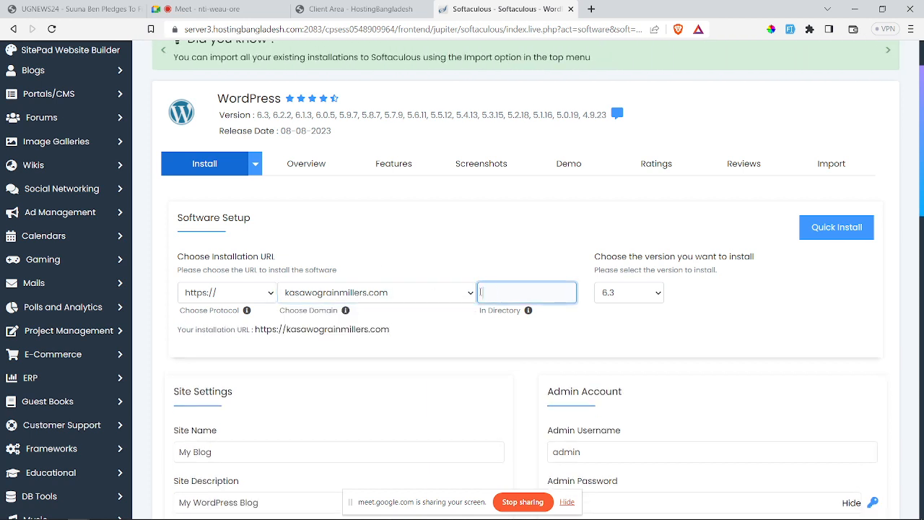
click(394, 293)
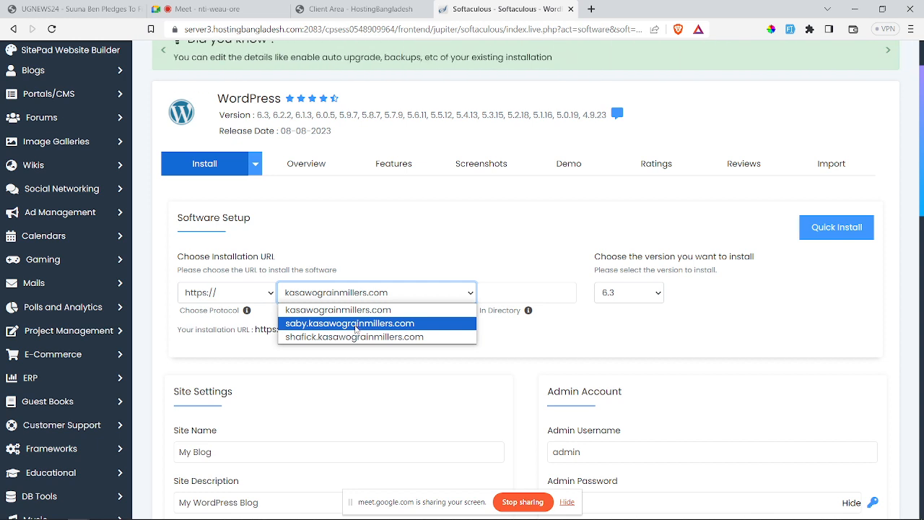
click(383, 368)
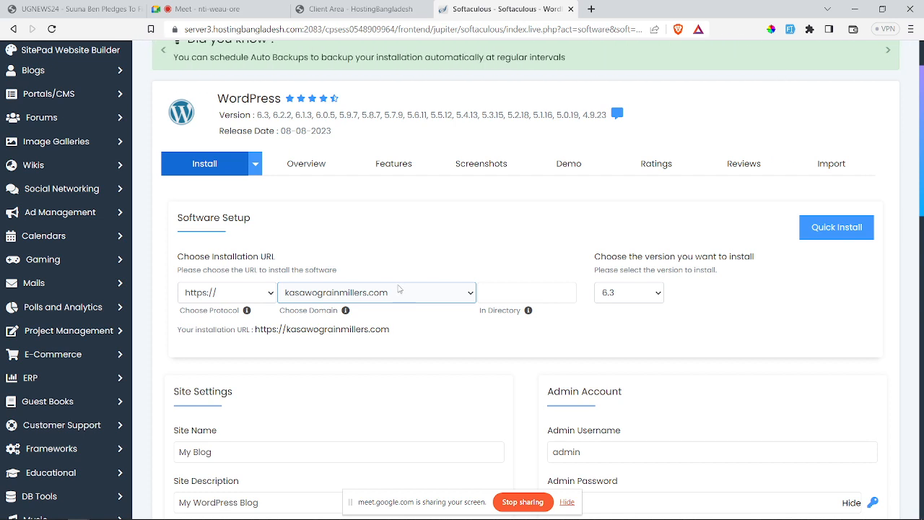
click(509, 296)
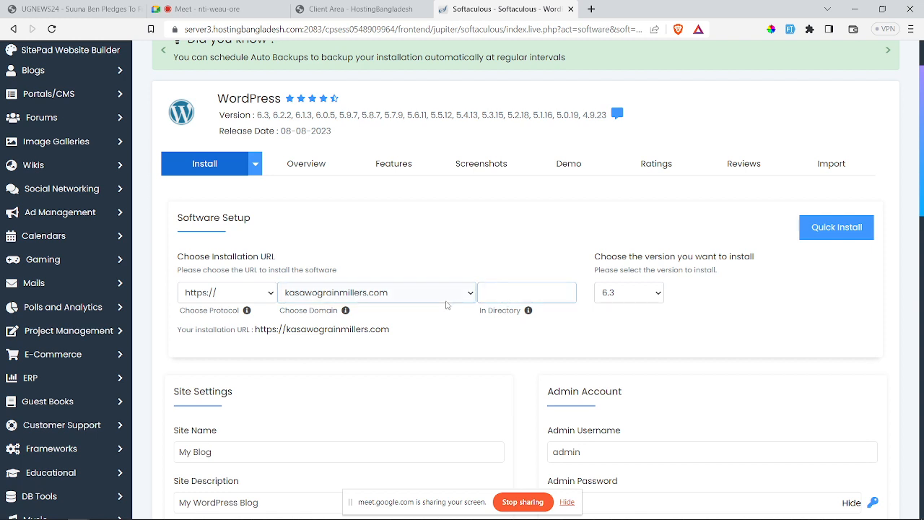
click(515, 292)
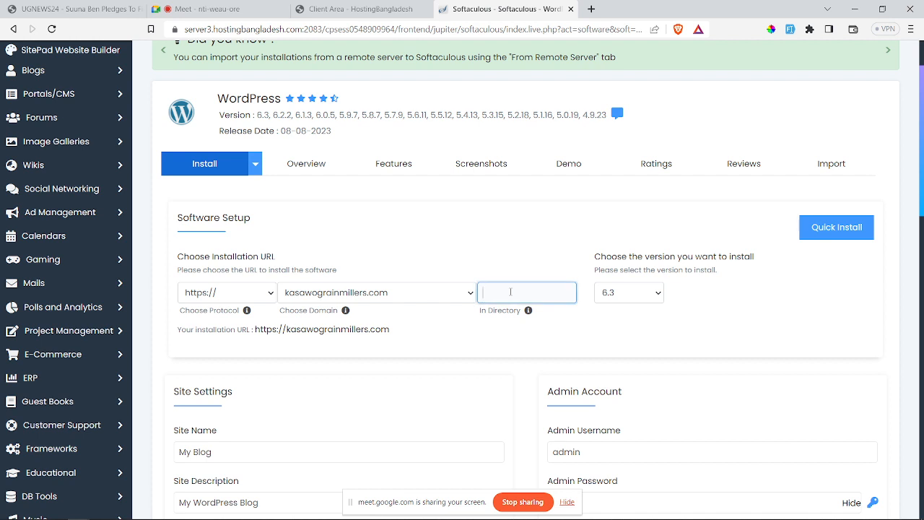
click(630, 299)
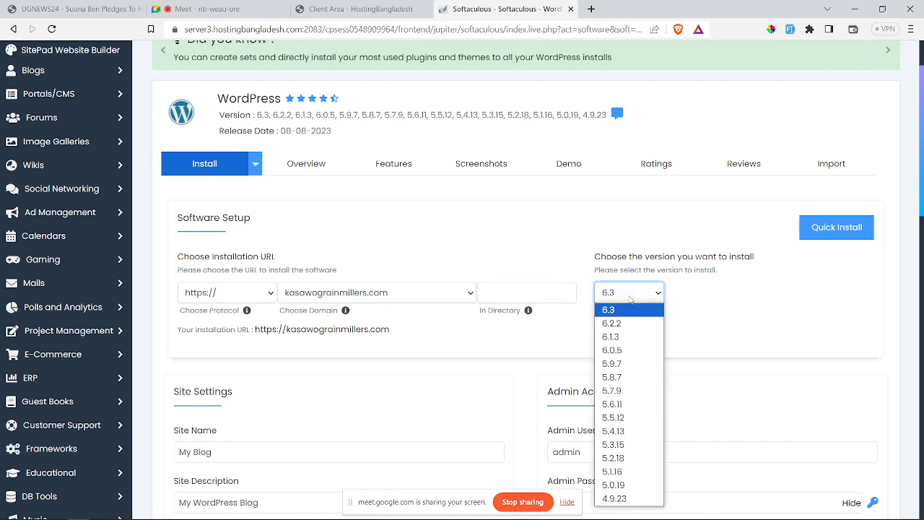
click(630, 299)
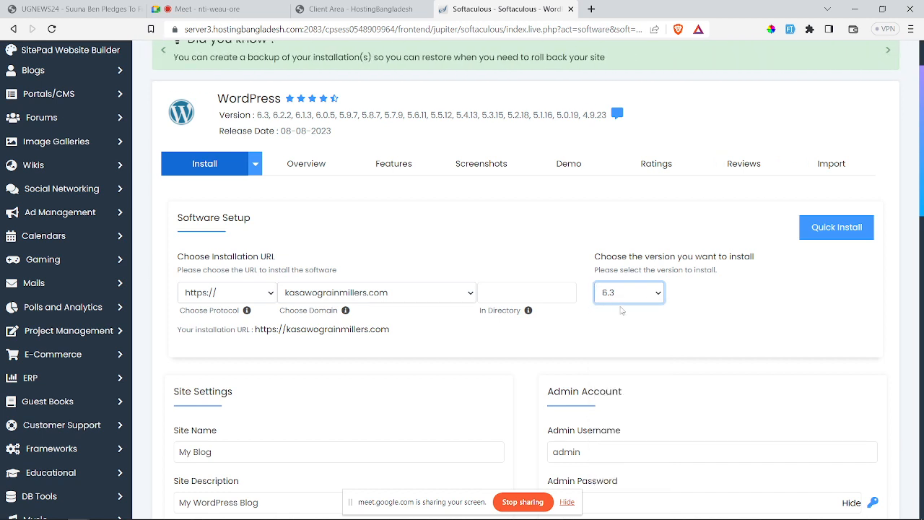
click(622, 297)
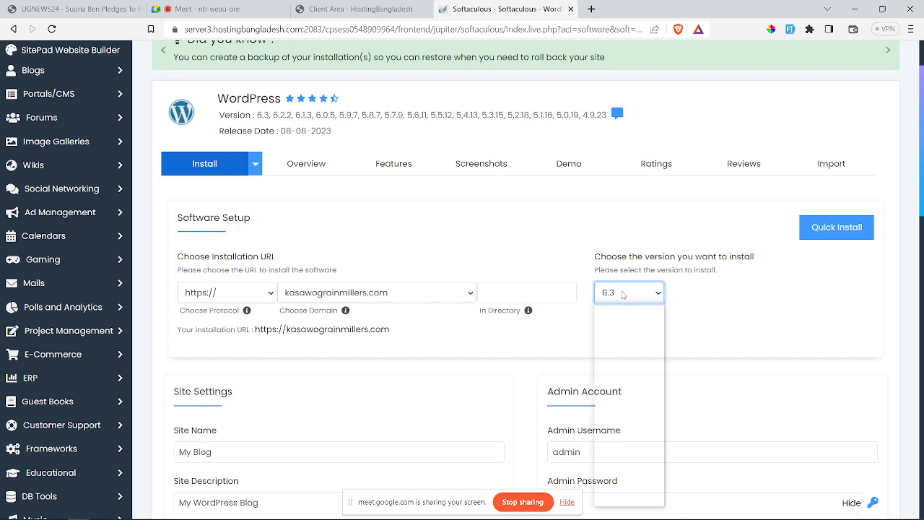
click(559, 255)
scroll(479, 312, down, 3)
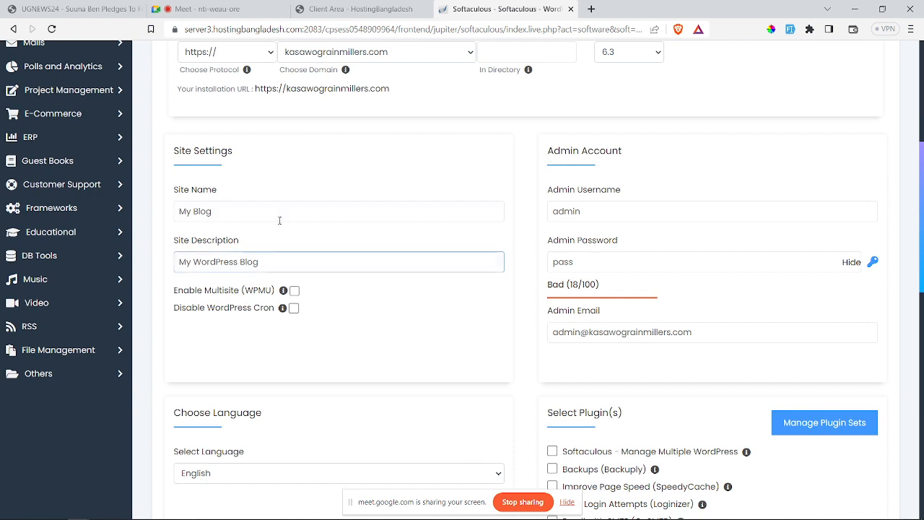
Step: Set the site name to the owner's name followed by 'S BLOG' and select the description
drag(221, 211, 168, 214)
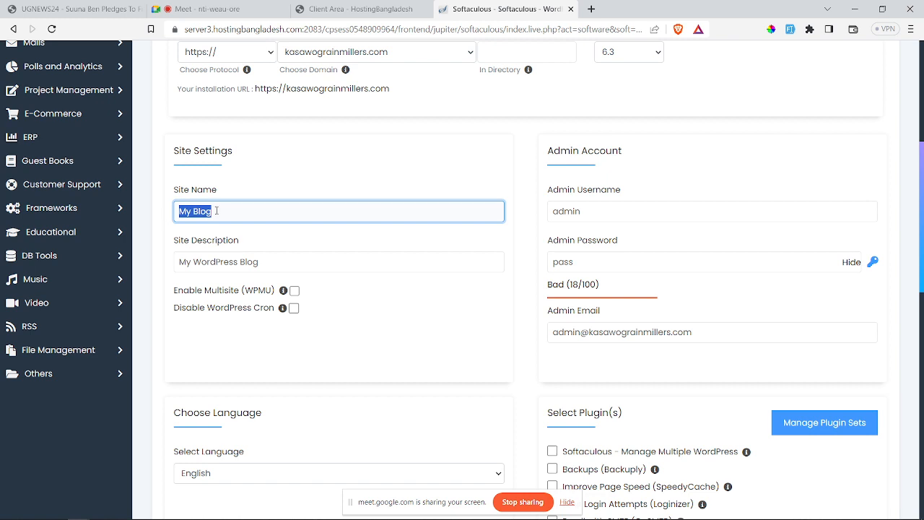
text(SUMAYAH)
text(S BLOG)
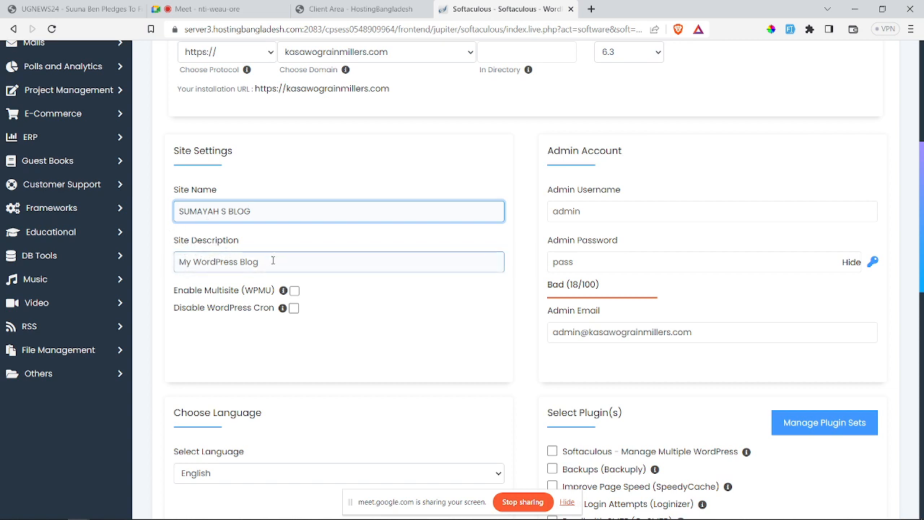
drag(275, 259, 179, 261)
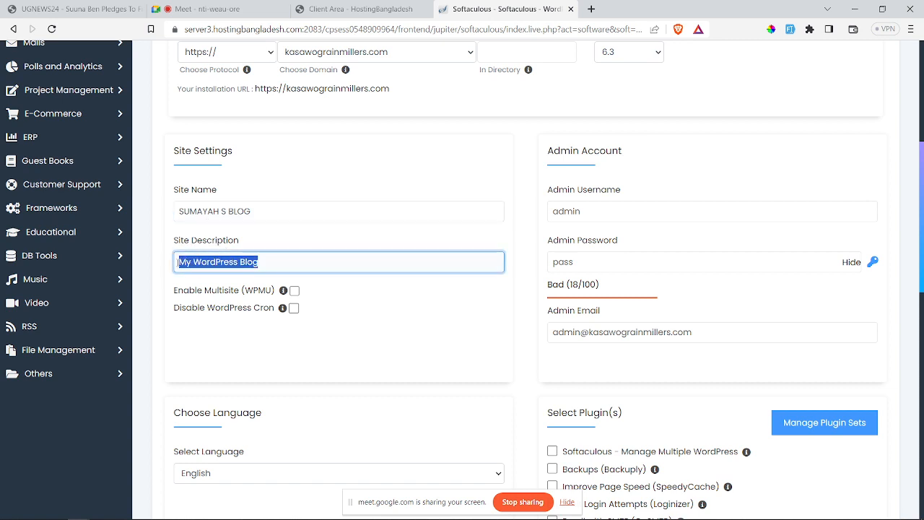
scroll(403, 269, up, 5)
scroll(403, 269, down, 5)
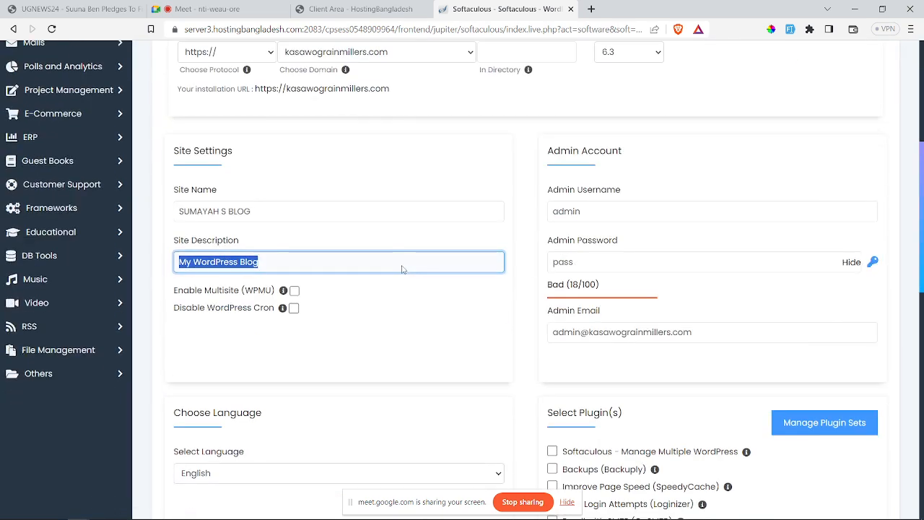
Step: Review the admin username and password, and fill Admin Email with the saved Gmail address
double_click(599, 212)
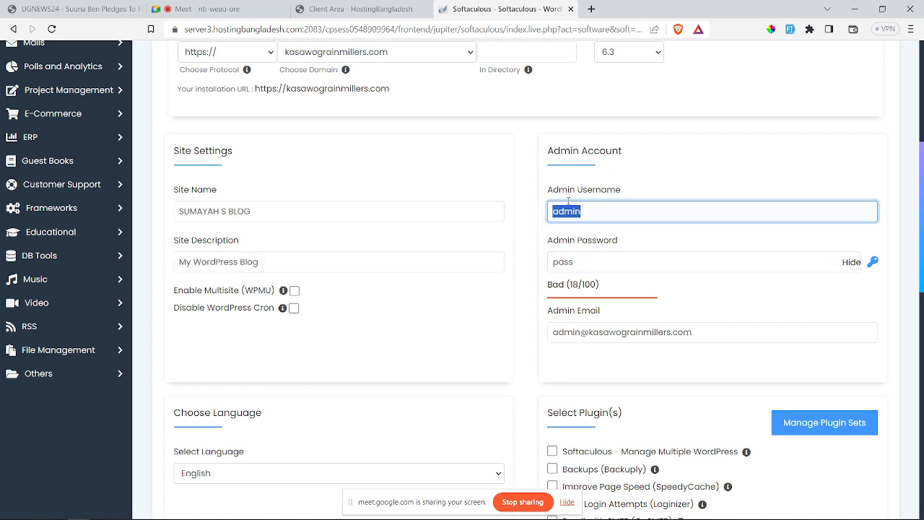
double_click(593, 265)
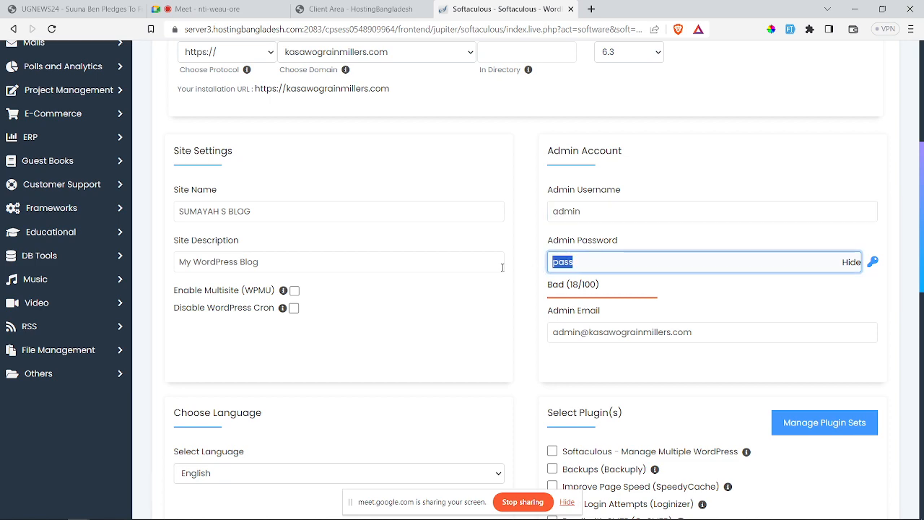
scroll(606, 268, down, 1)
triple_click(624, 252)
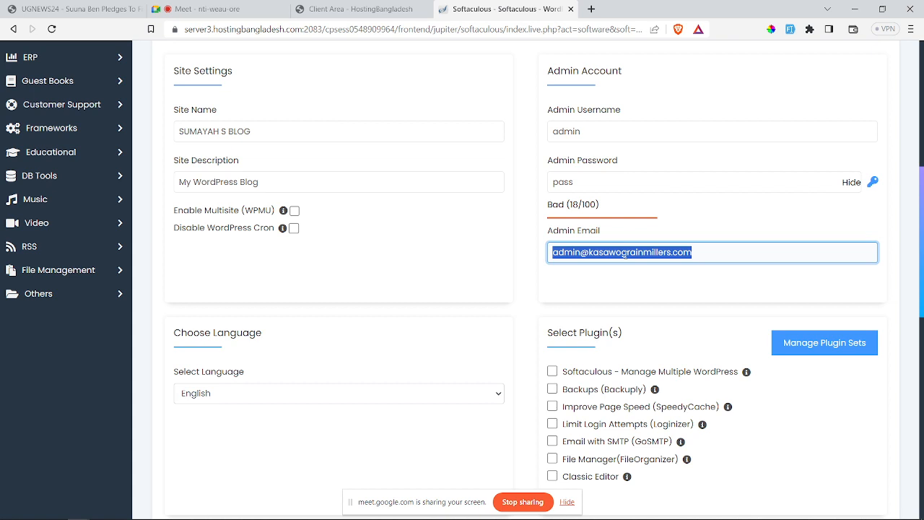
text(S)
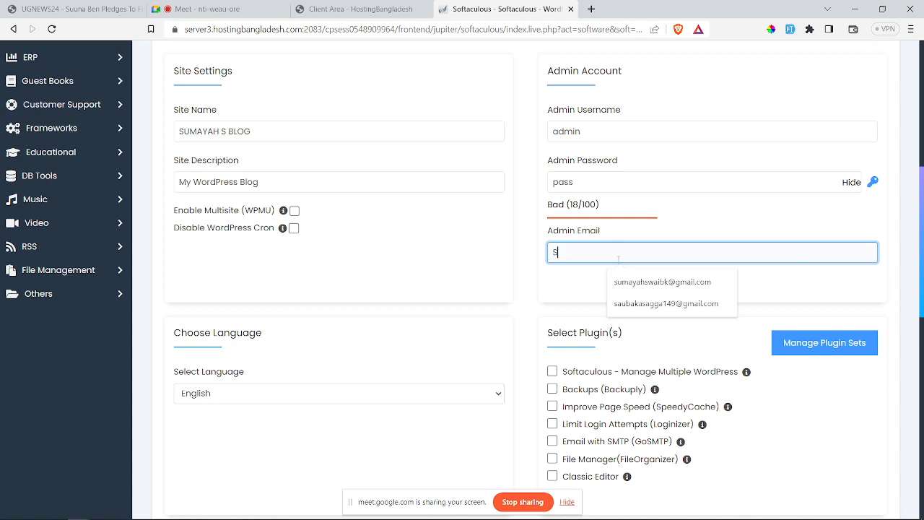
click(662, 282)
scroll(392, 281, down, 9)
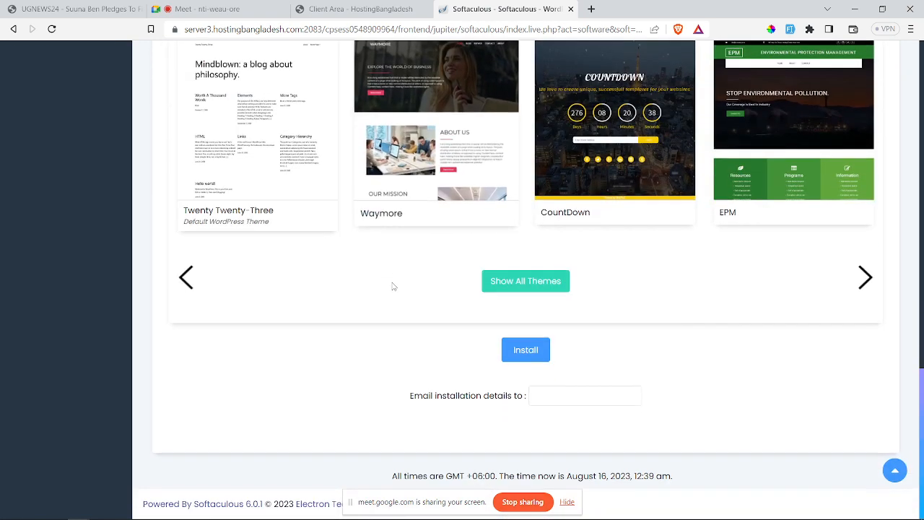
Step: Email installation details to the saved Gmail, start the WordPress install, then return to the course PDF
click(543, 396)
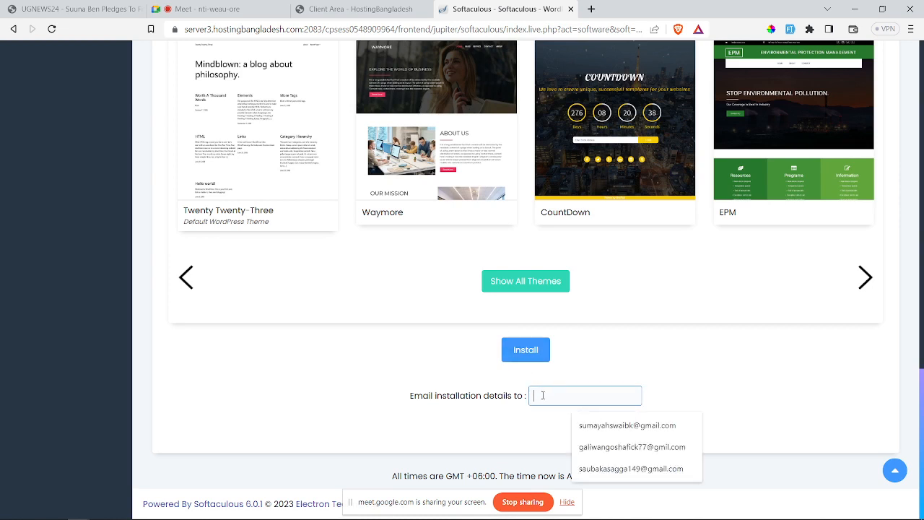
click(594, 426)
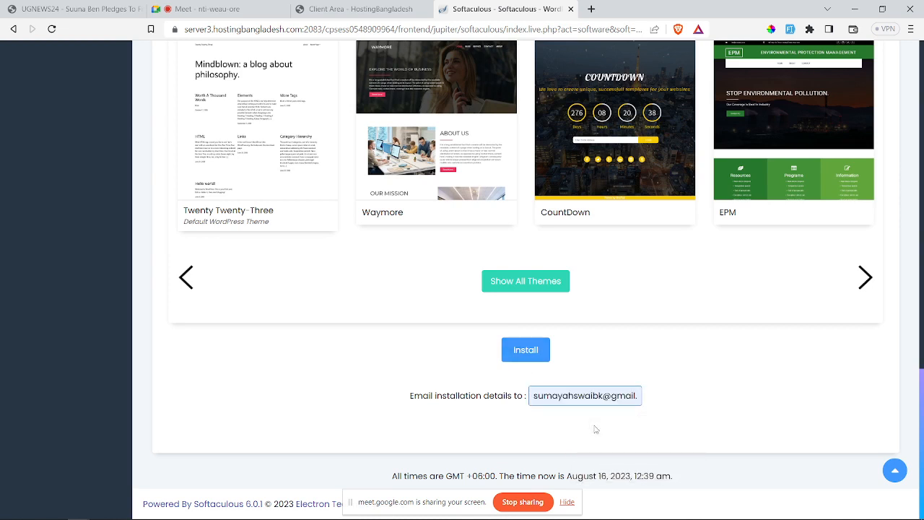
click(545, 359)
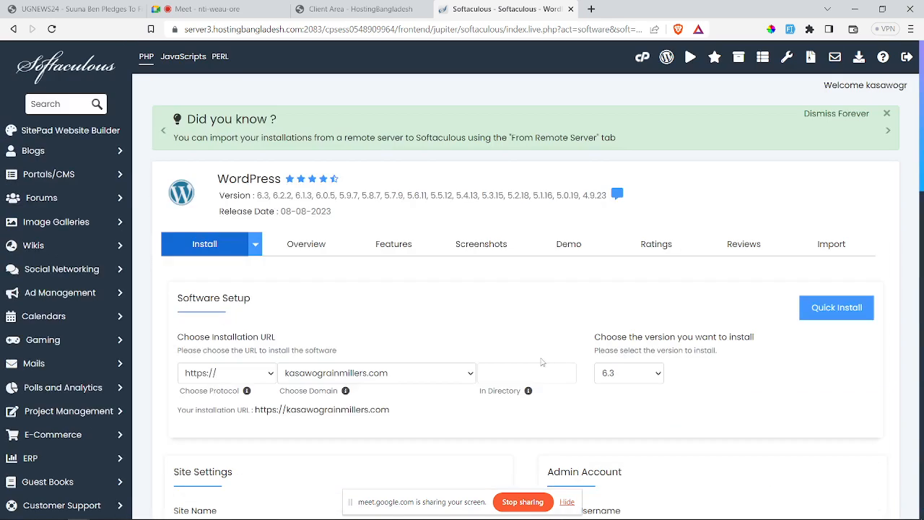
click(436, 375)
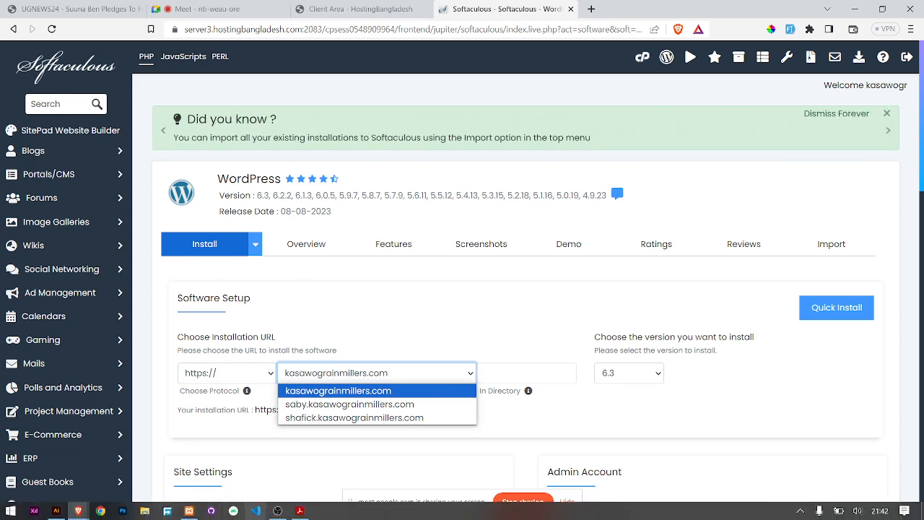
click(299, 514)
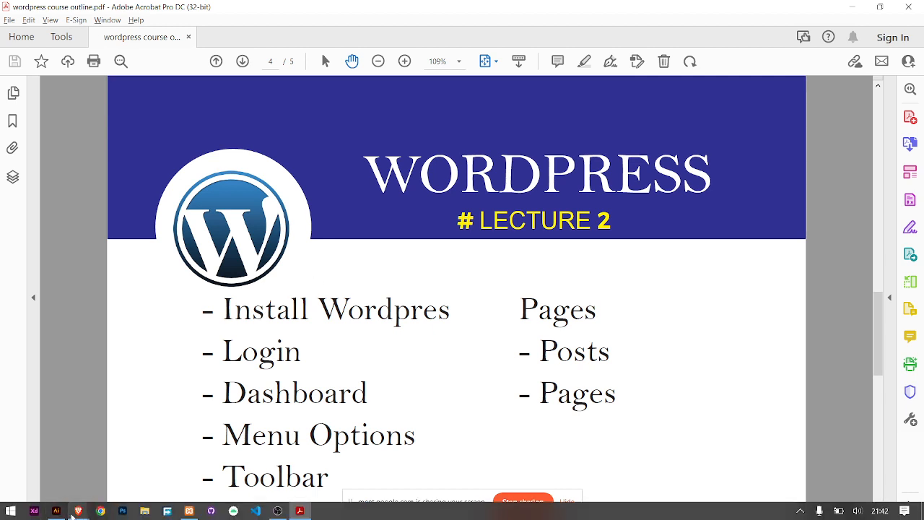
Step: Switch from Acrobat to the Brave window showing Softaculous's WordPress 6.3 install page
click(78, 514)
click(57, 469)
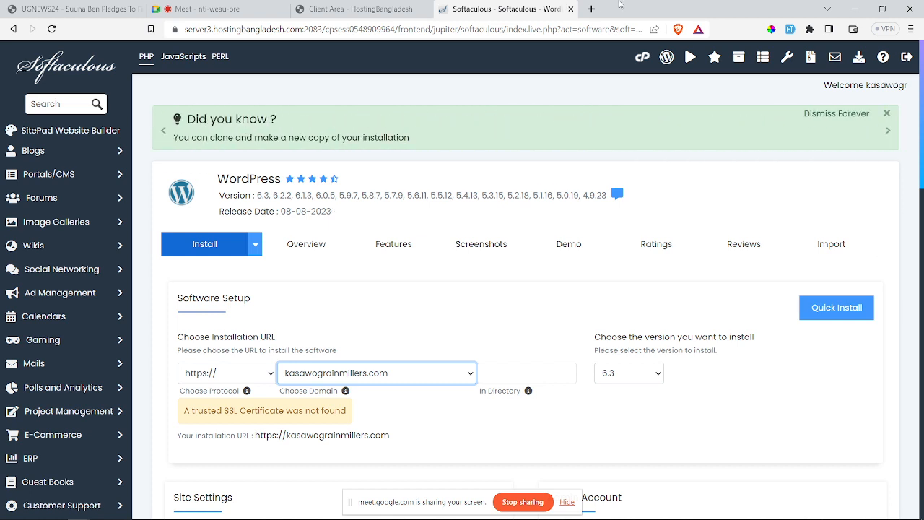
Step: Check the domain list, keep kasawograinmillers.com as the install domain, and start a new browser tab
click(445, 374)
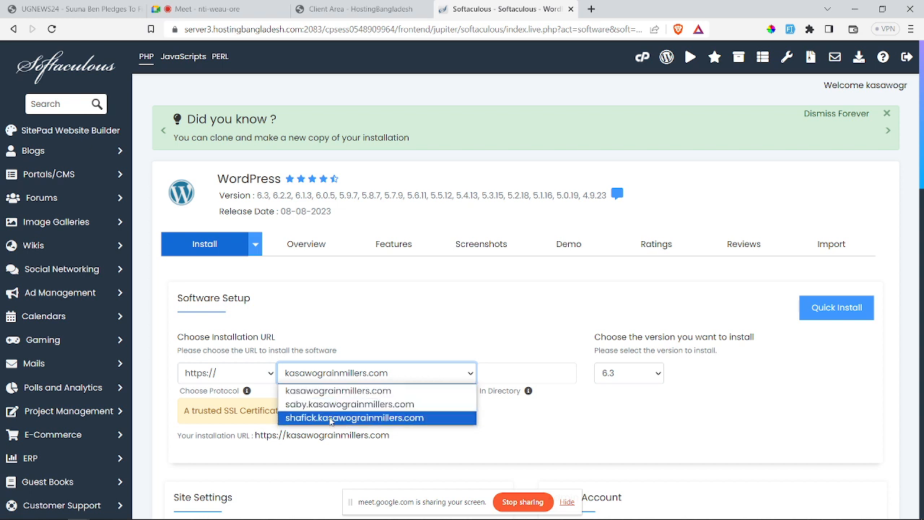
click(593, 11)
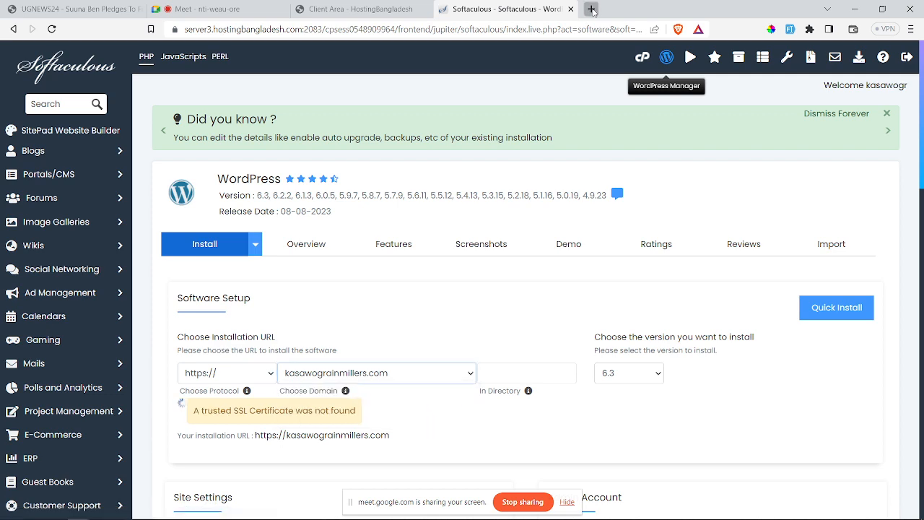
Step: Go to shafick.kasawograinmillers.com/wp-admin in the new tab
text(S)
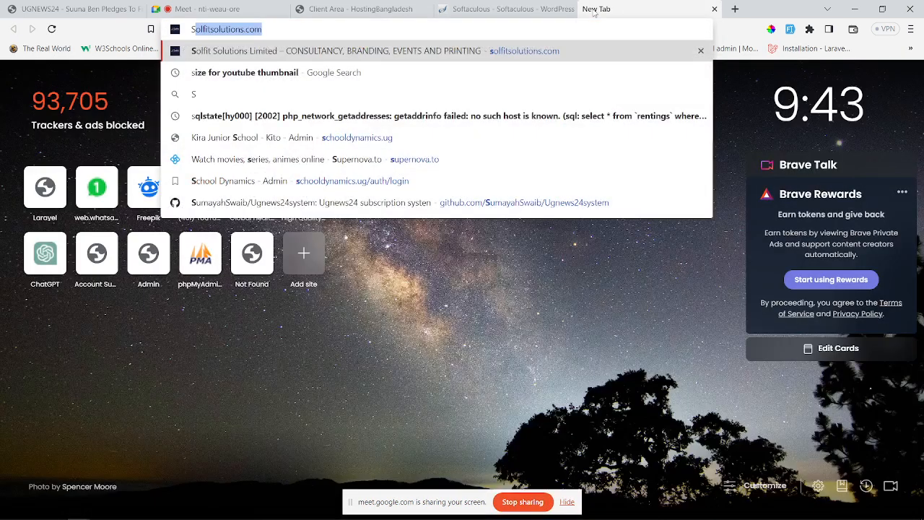
text(HAF)
key(BackSpace)
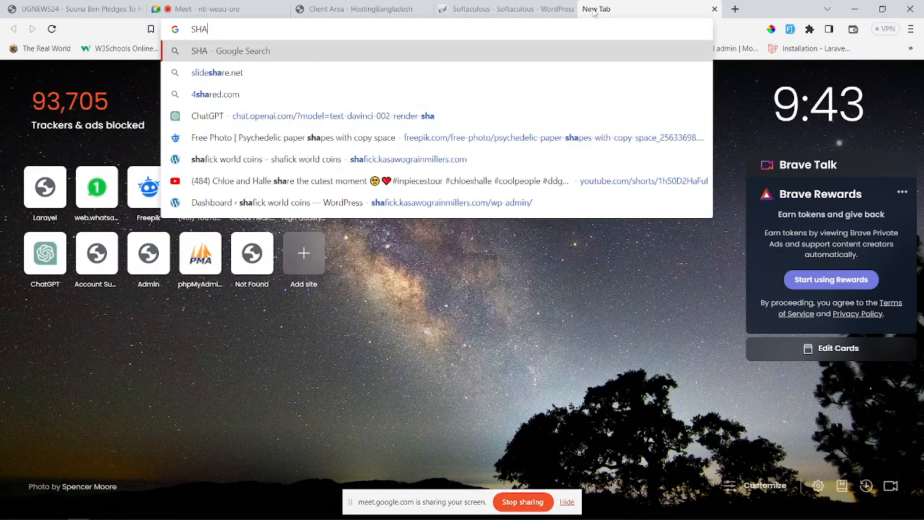
key(BackSpace)
key(BackSpace)
text(hafic)
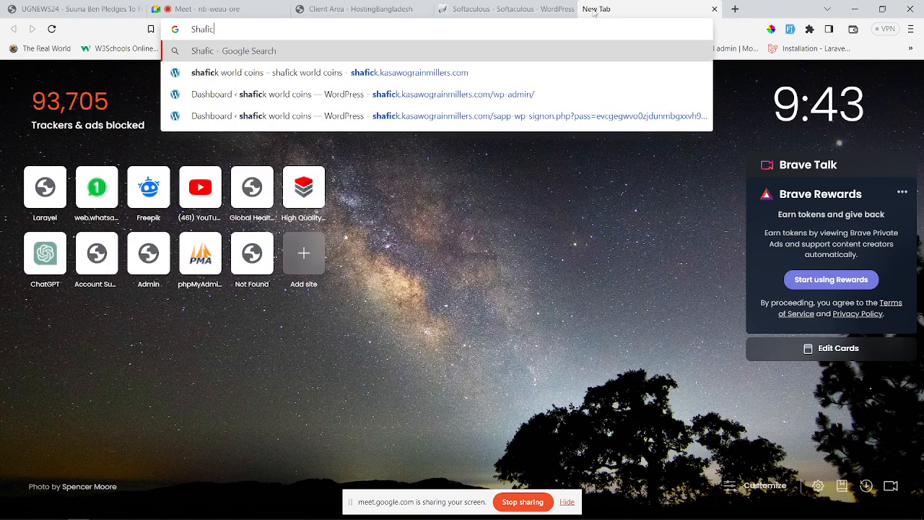
text(k.kas)
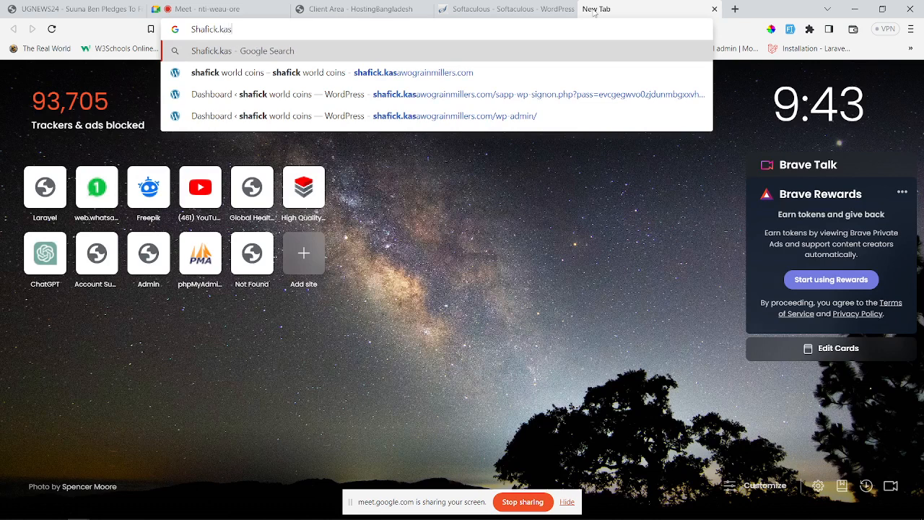
text(awo)
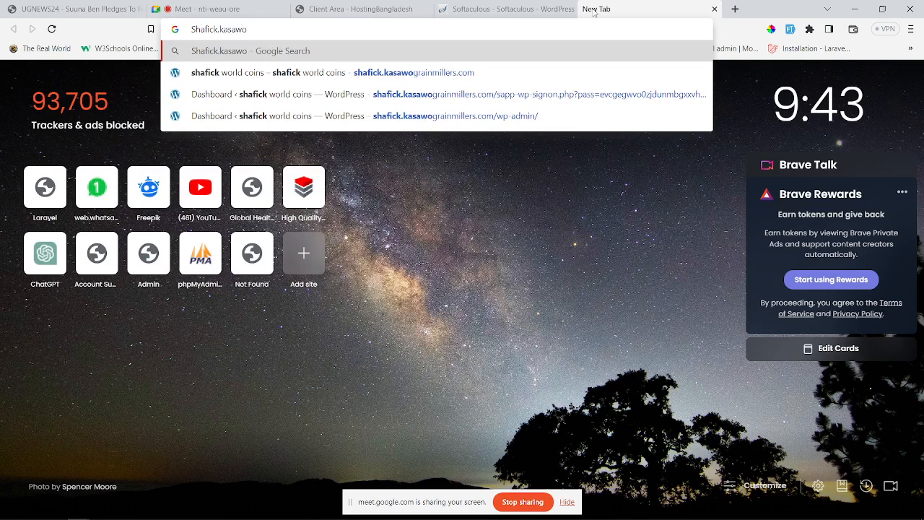
text(grai)
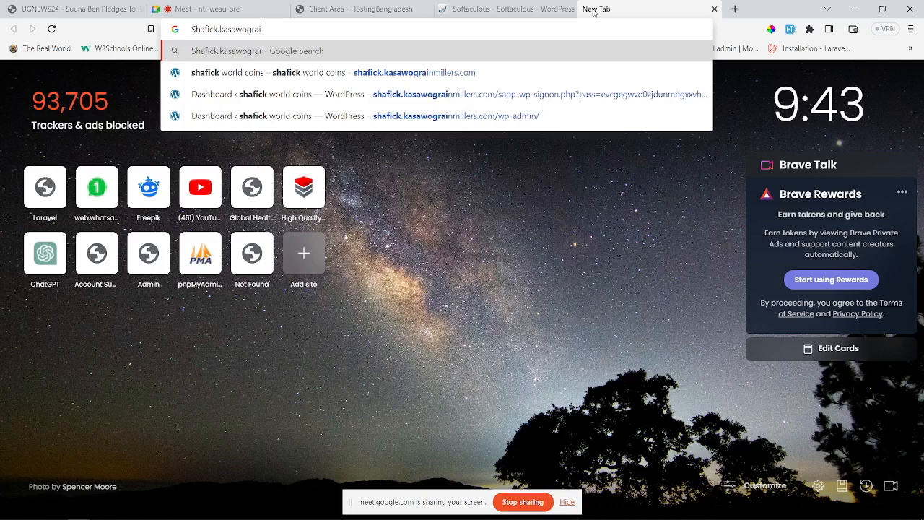
text(nmil)
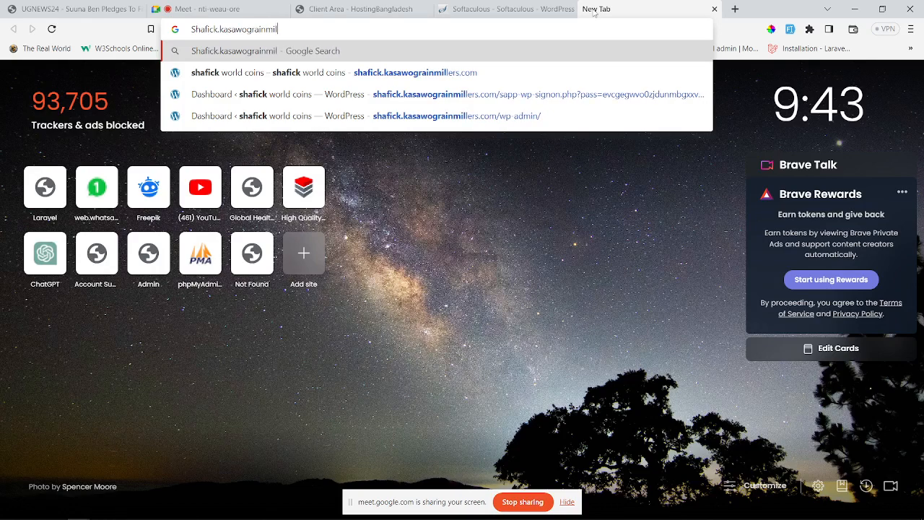
text(lers.com)
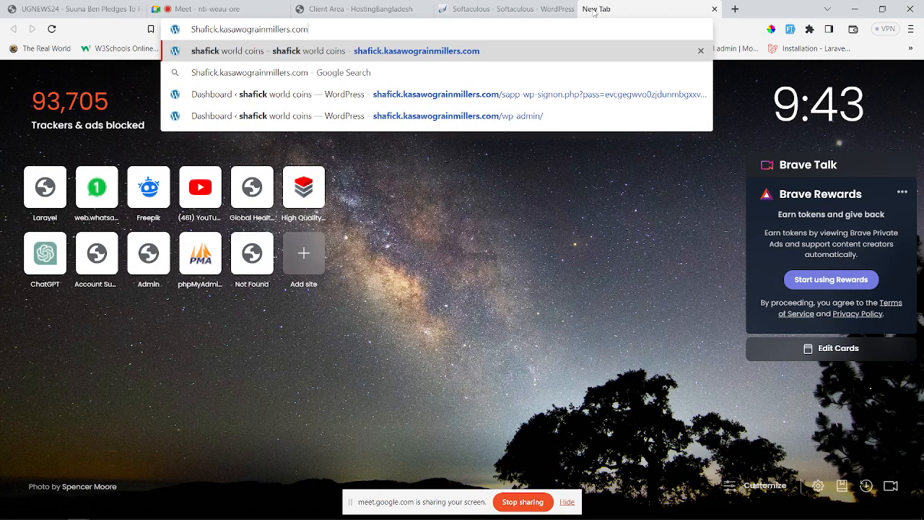
text(/w)
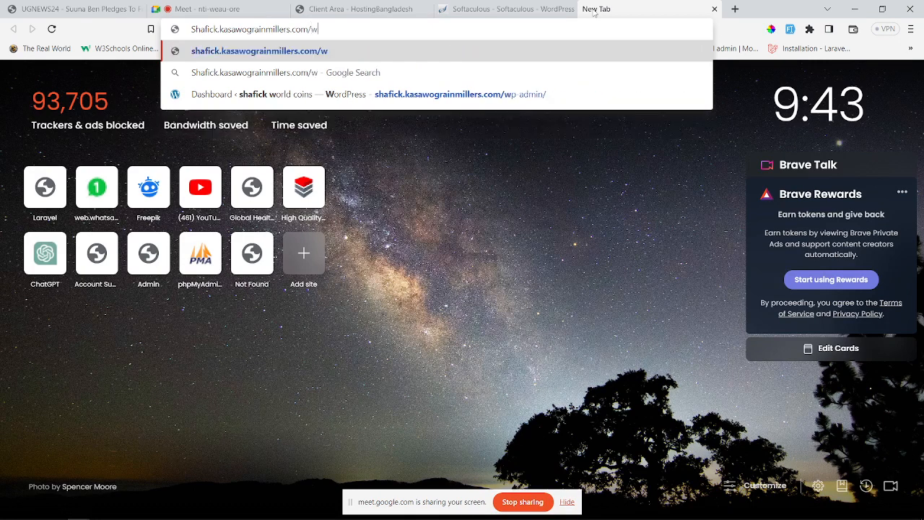
text(p-admin)
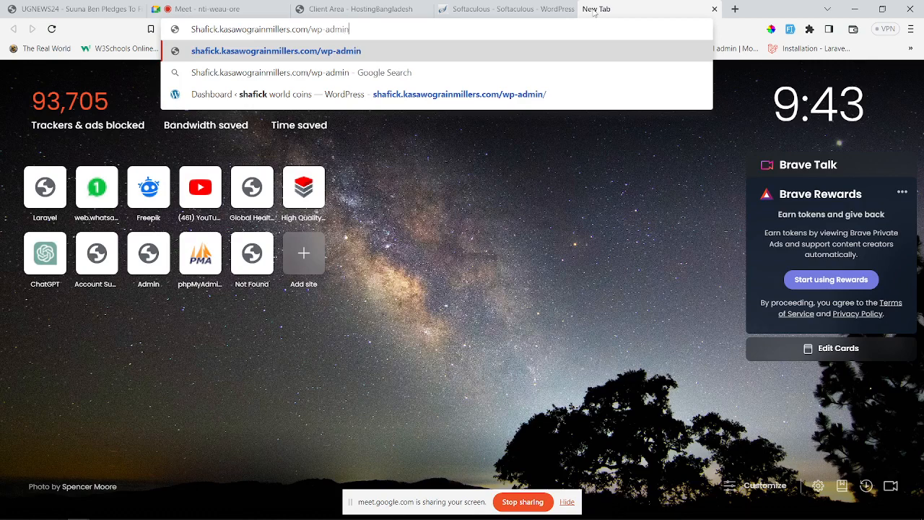
key(Return)
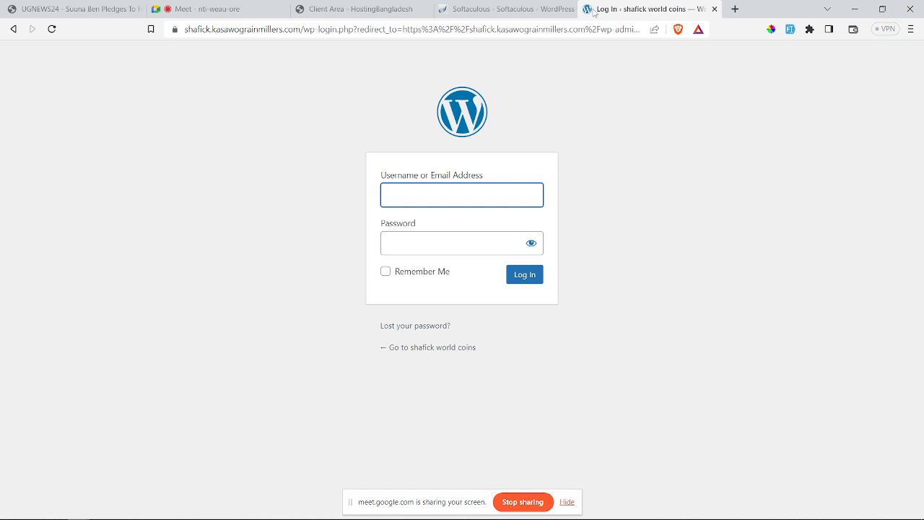
Step: Log in as admin with the site password, keeping Remember Me ticked
text(admin)
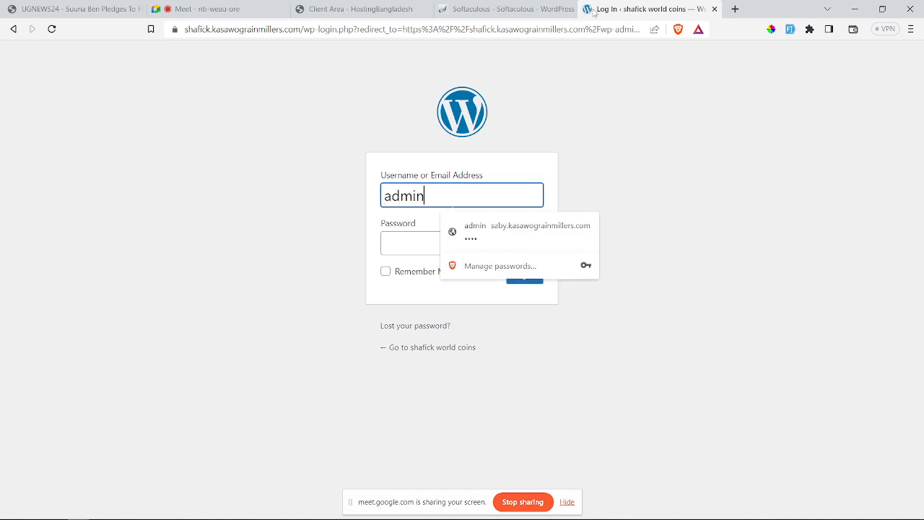
click(409, 244)
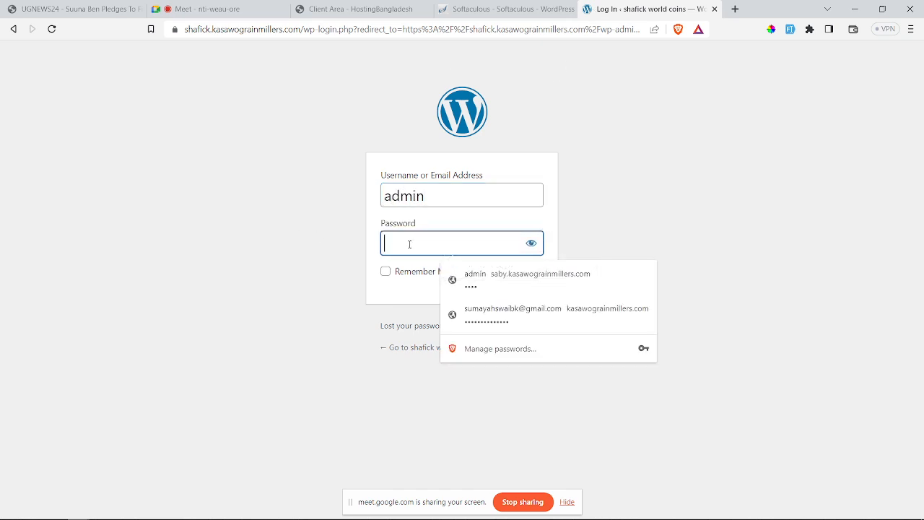
text(••••)
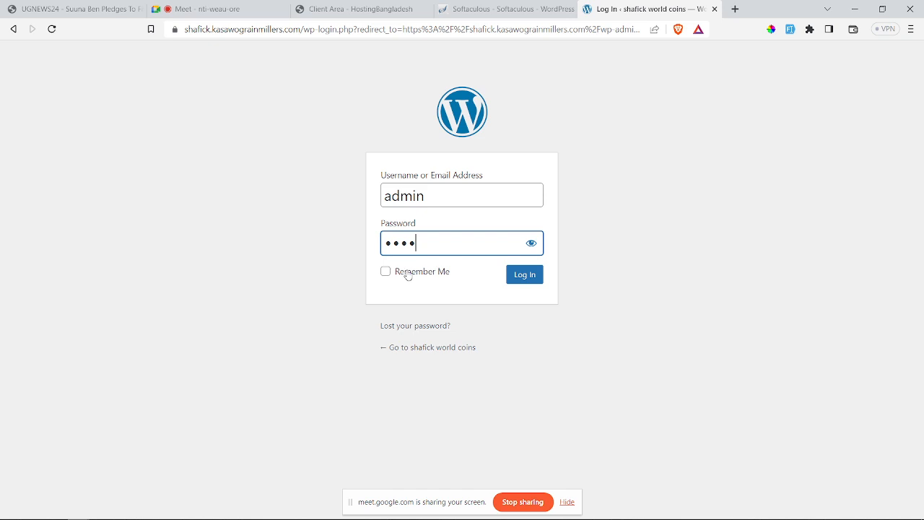
click(408, 273)
click(526, 275)
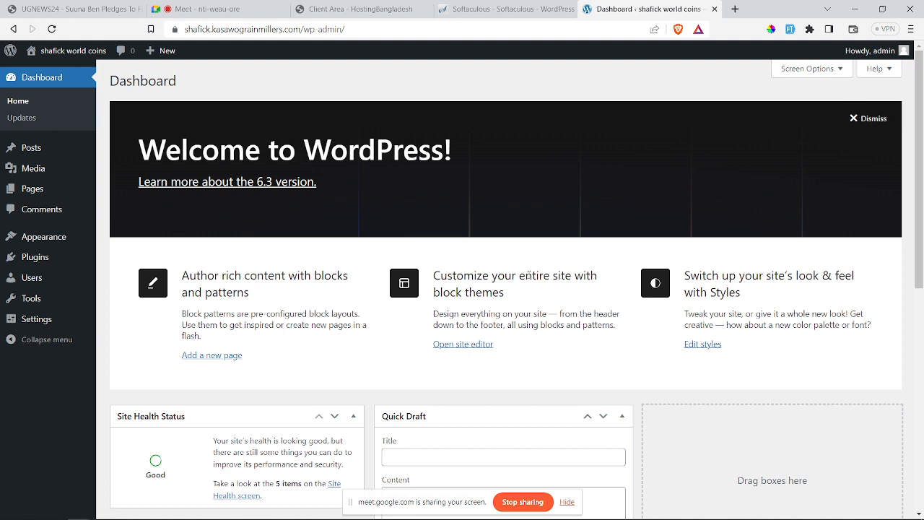
Step: Reveal the Visit Site link under 'shafick world coins' in the admin bar
mouse_move(54, 61)
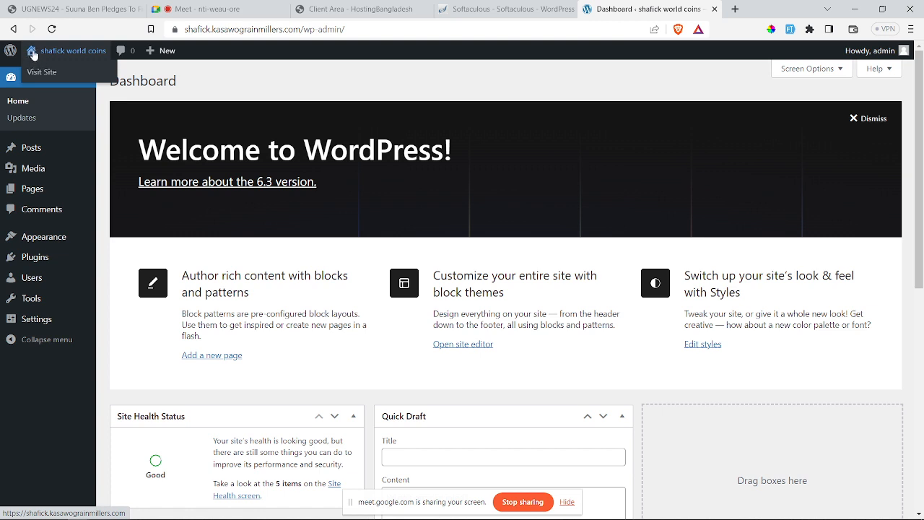
Step: Open the live site in a new tab and look over its Hello world! homepage
right_click(41, 72)
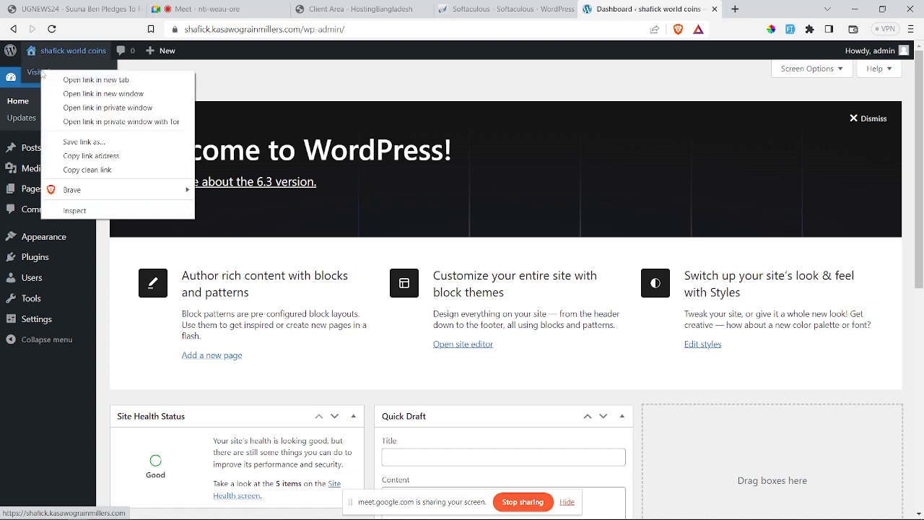
click(84, 80)
key(ctrl+Tab)
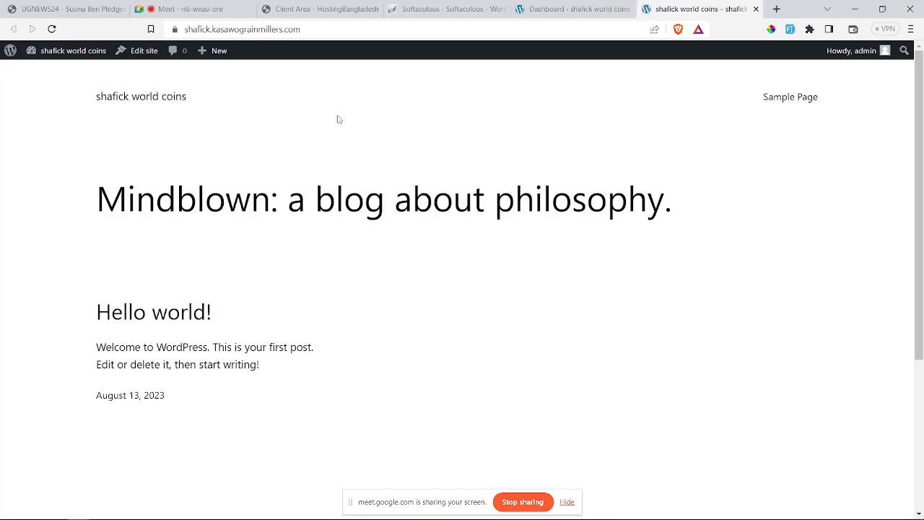
scroll(297, 212, down, 3)
scroll(285, 212, up, 3)
scroll(289, 217, down, 3)
scroll(290, 226, up, 3)
Step: Go back to the Dashboard tab, then bring the Lecture 2 course outline PDF forward
click(553, 9)
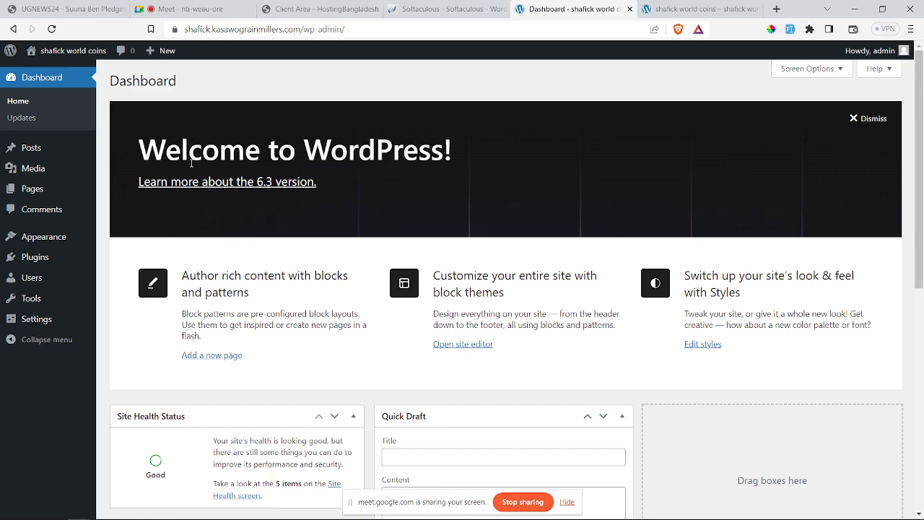
mouse_move(253, 514)
click(299, 511)
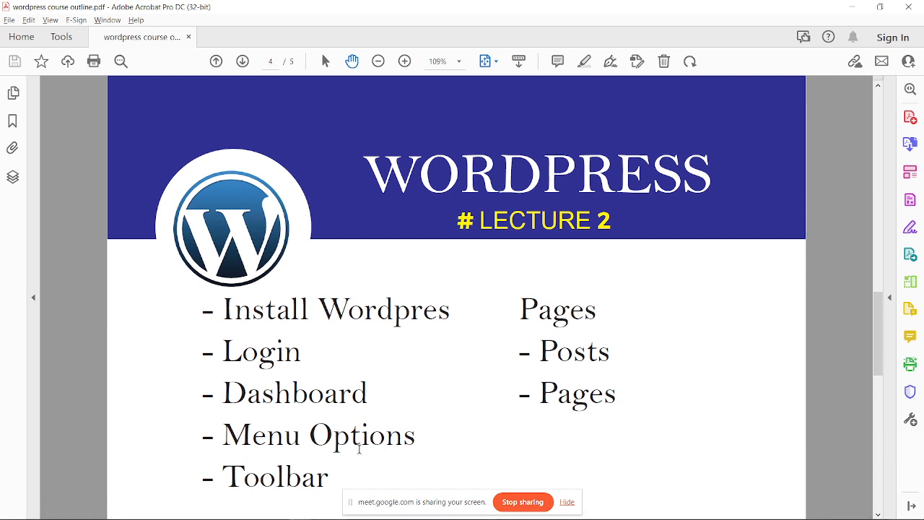
Step: Switch from Acrobat back to the shafick world coins Dashboard window in Brave
mouse_move(280, 516)
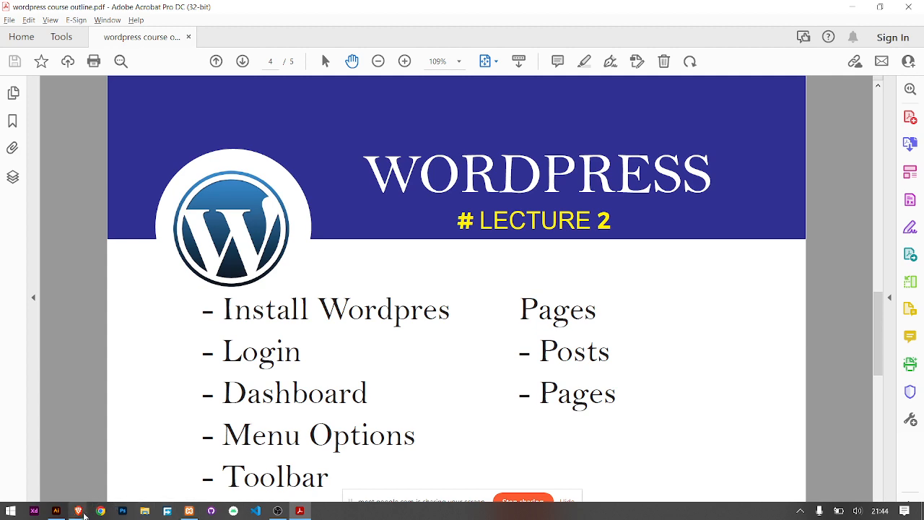
mouse_move(78, 510)
click(83, 486)
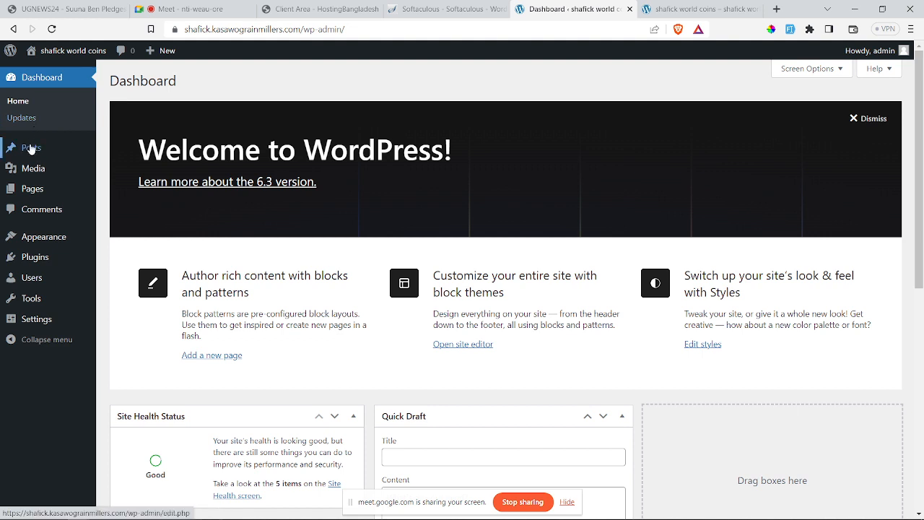
mouse_move(51, 148)
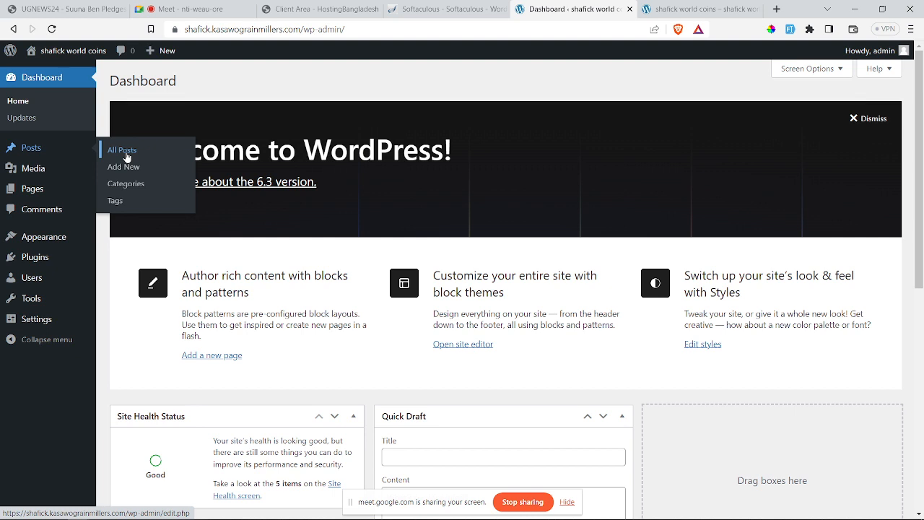
mouse_move(42, 173)
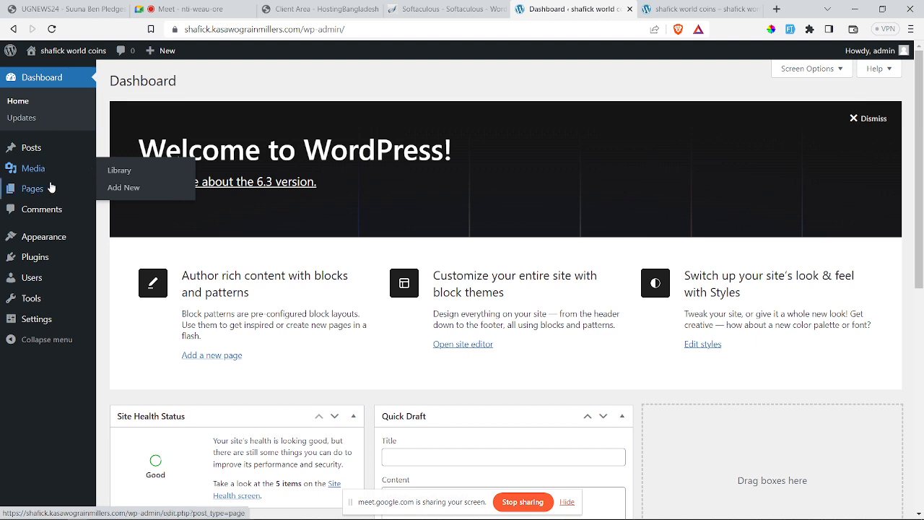
mouse_move(47, 192)
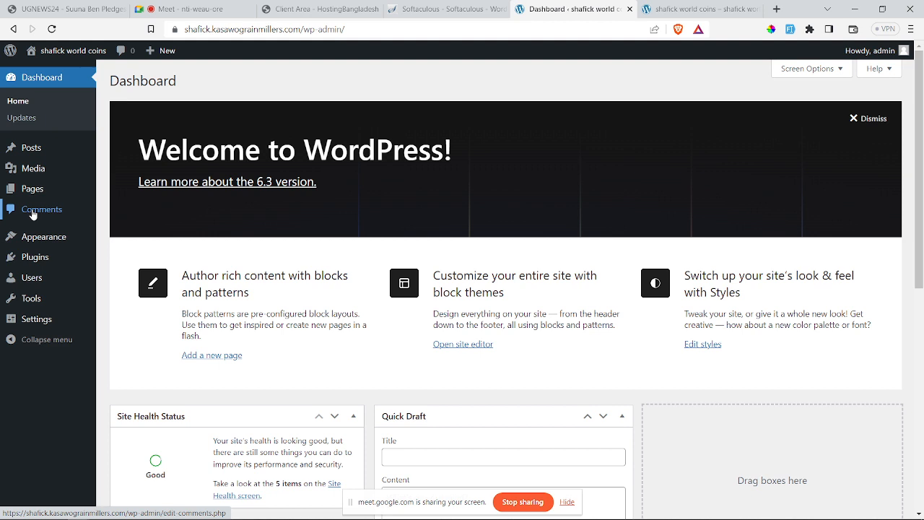
mouse_move(36, 239)
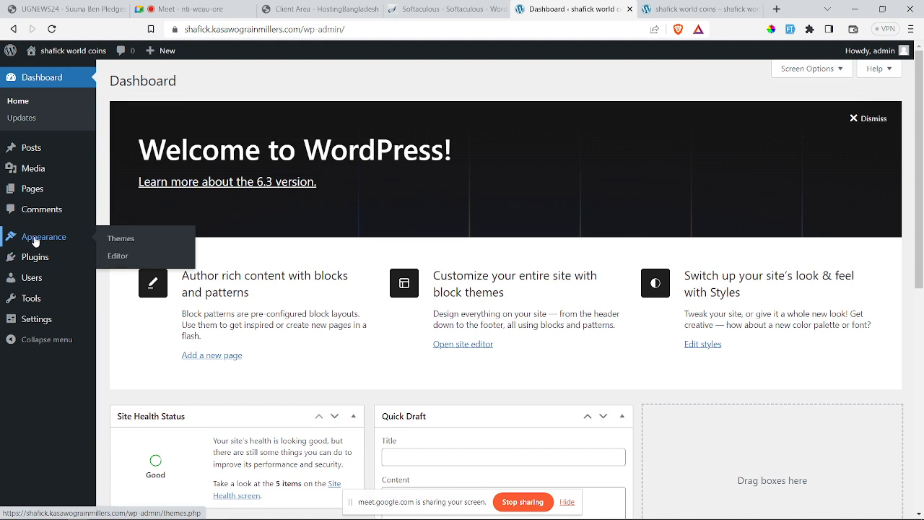
mouse_move(27, 260)
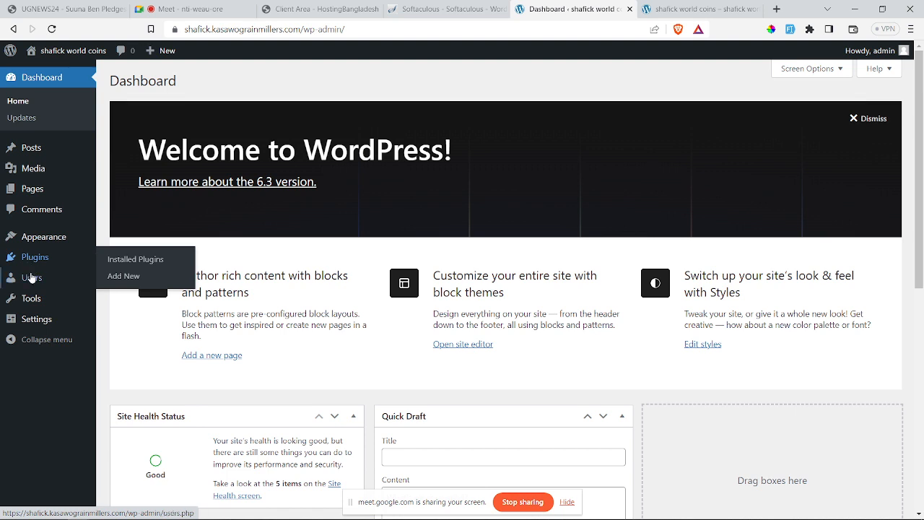
mouse_move(32, 282)
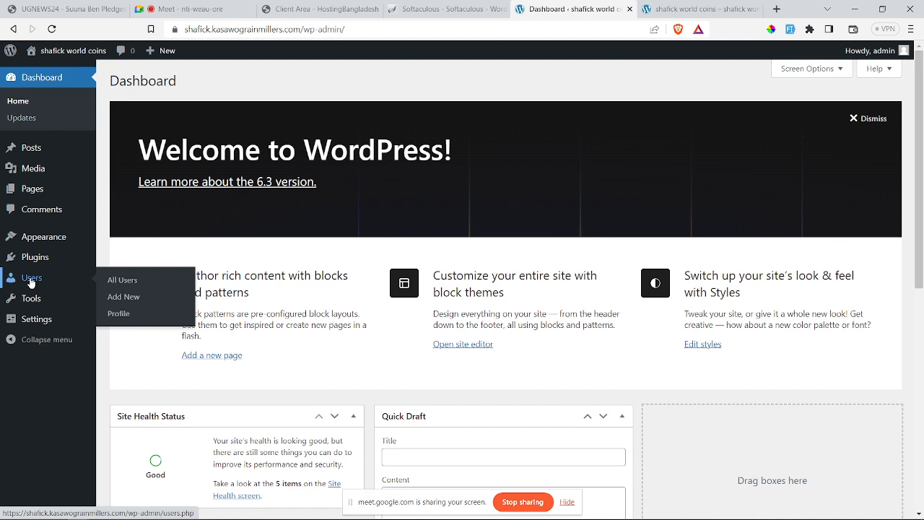
mouse_move(33, 301)
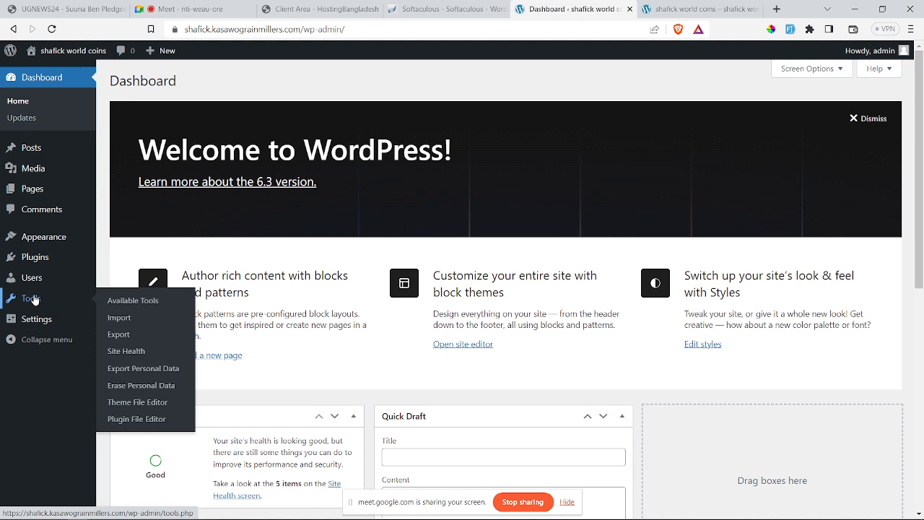
mouse_move(42, 326)
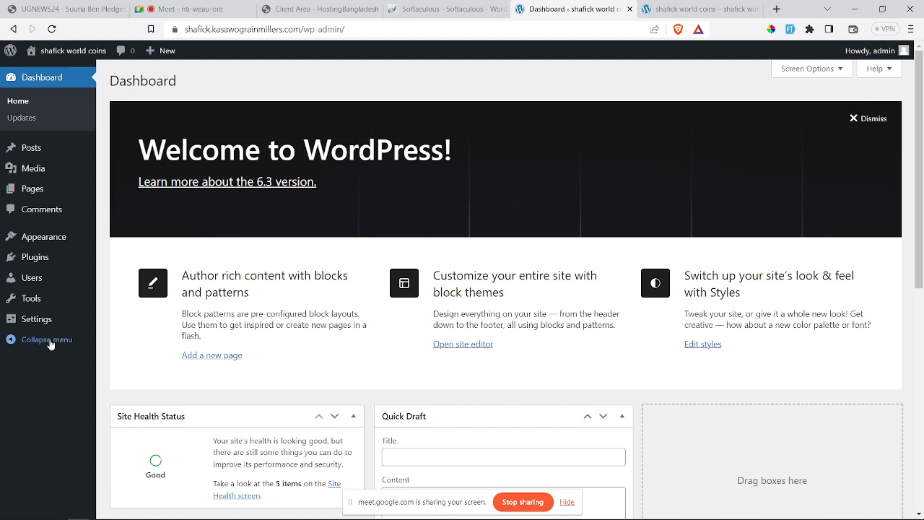
Step: Collapse the admin sidebar to icons, expand it again, then bring up the Lecture 2 PDF
click(49, 341)
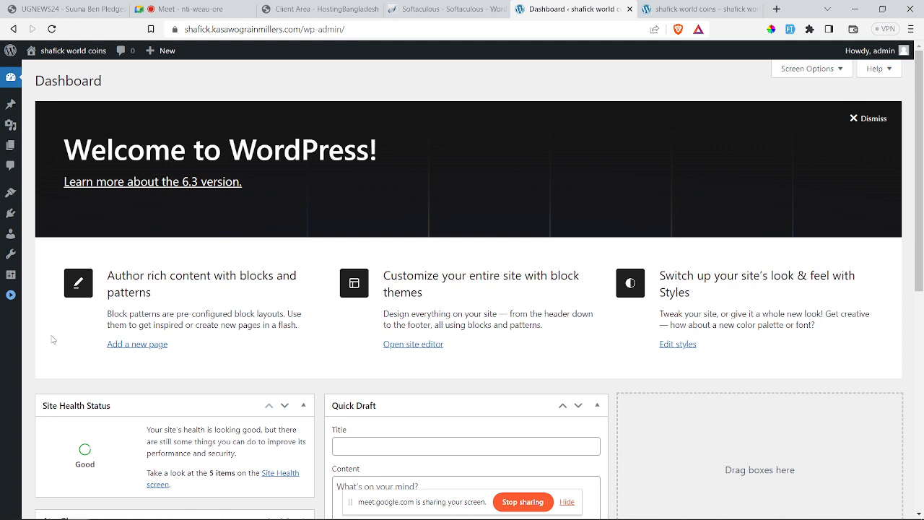
click(12, 297)
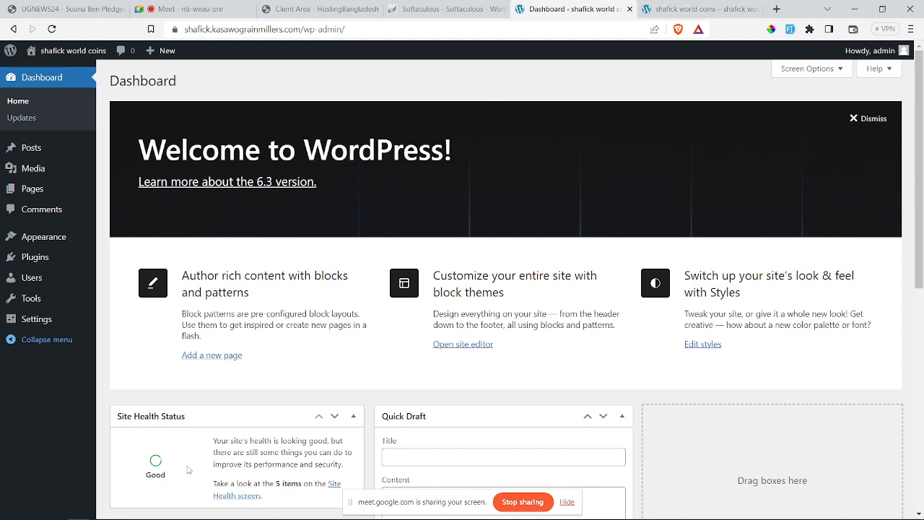
click(300, 511)
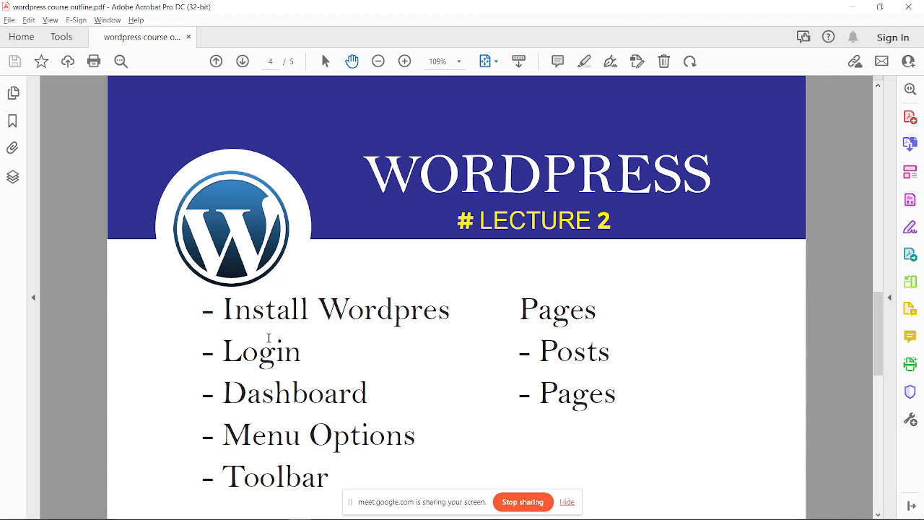
Step: Switch from the Lecture 2 PDF back to the shafick world coins Dashboard in Brave
mouse_move(192, 514)
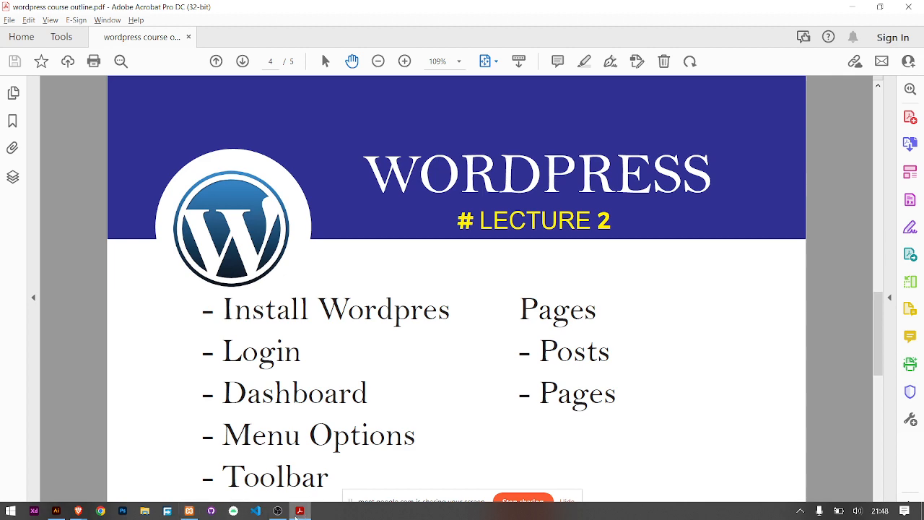
mouse_move(78, 511)
click(78, 478)
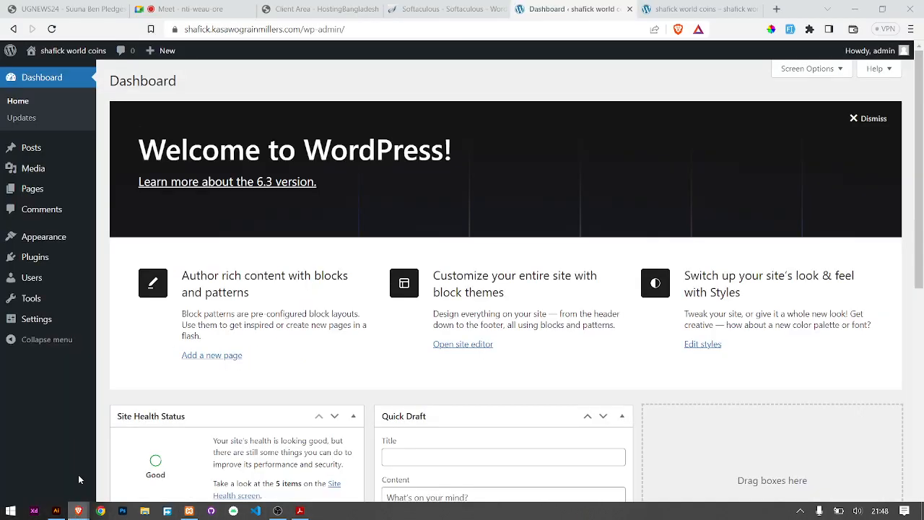
mouse_move(59, 56)
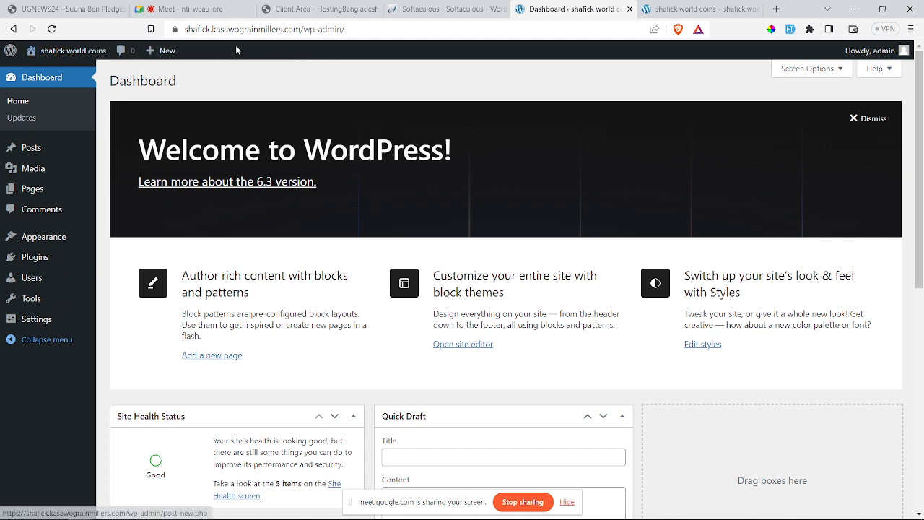
Step: View the shafick world coins front-page tab and the + New menu, then return to the PDF
click(697, 9)
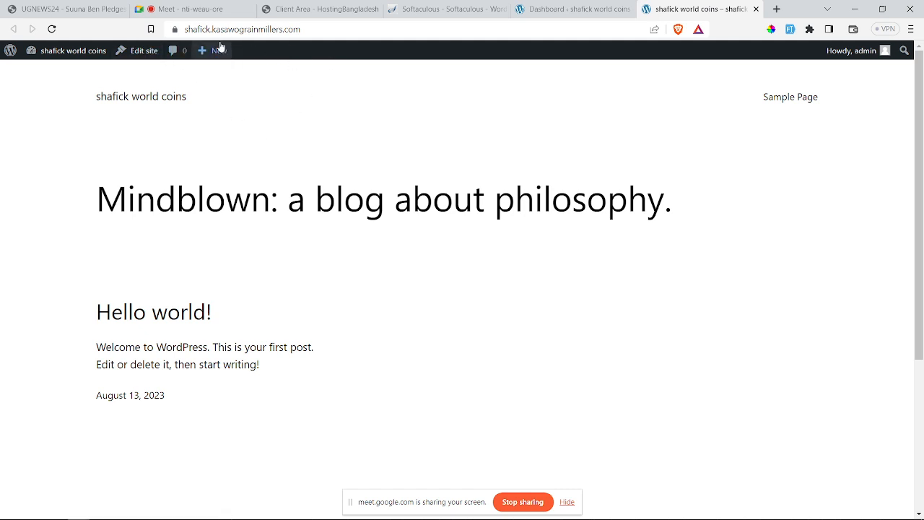
mouse_move(216, 57)
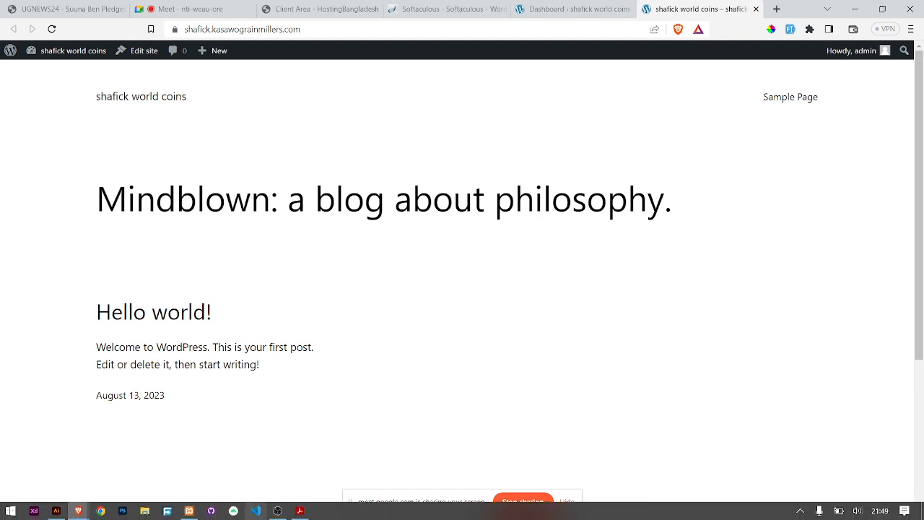
click(299, 511)
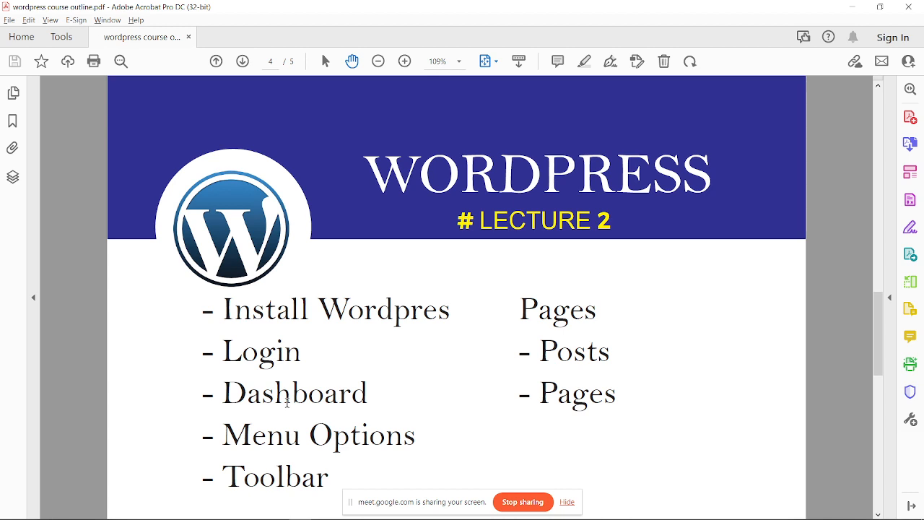
Step: Switch from Acrobat back to the WordPress admin Dashboard tab in Brave
mouse_move(54, 517)
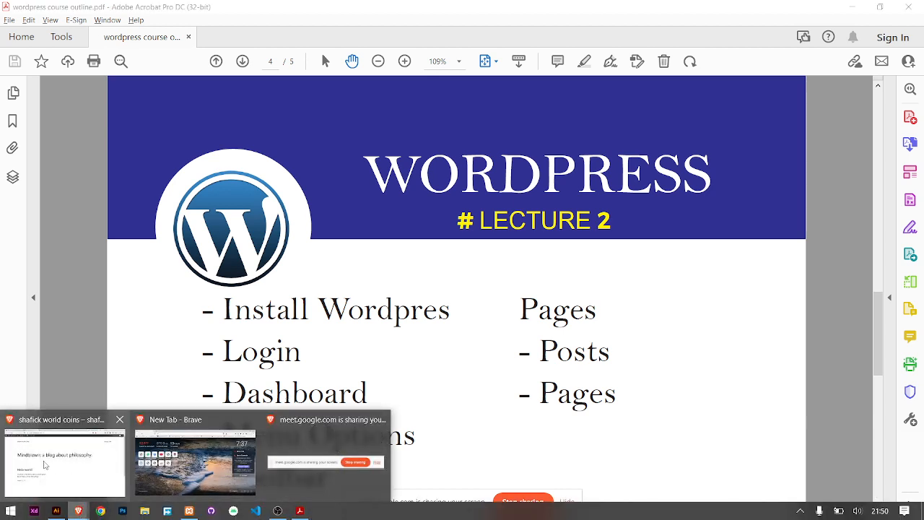
click(73, 455)
click(578, 9)
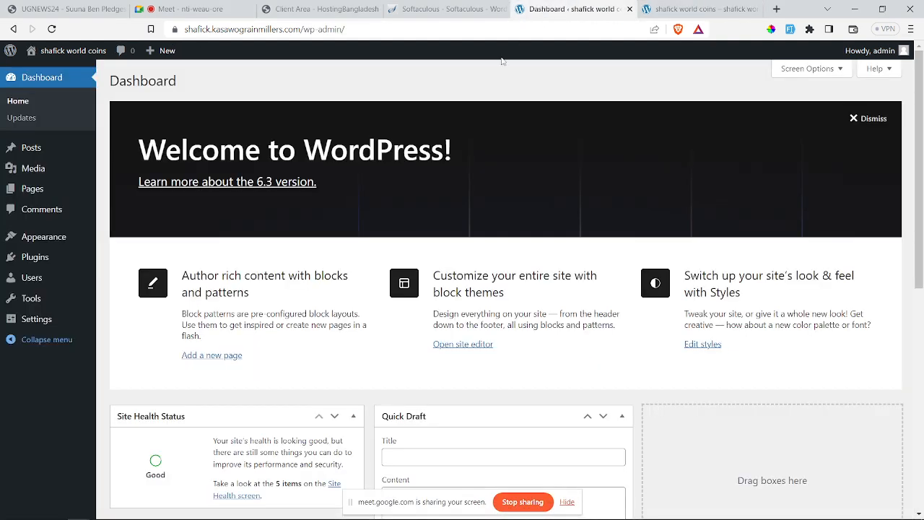
mouse_move(35, 149)
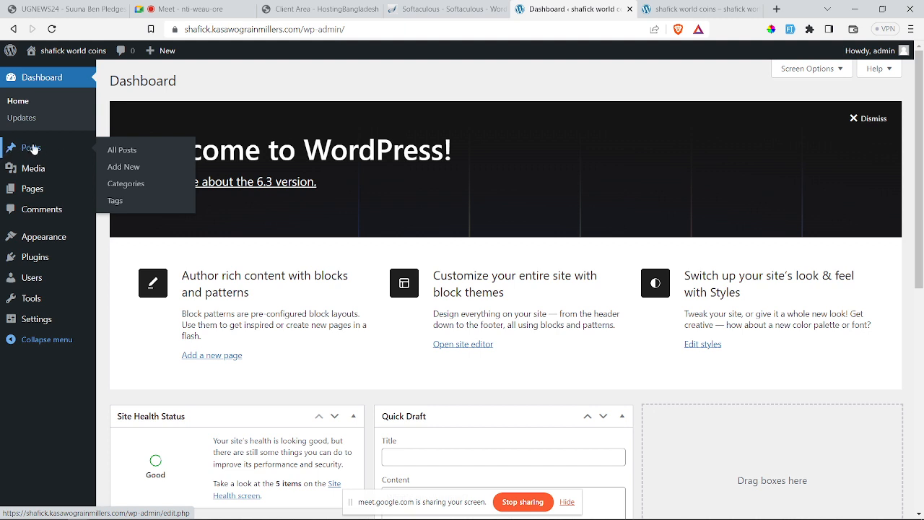
Step: Go to All Posts from the Posts menu in the admin sidebar
click(116, 152)
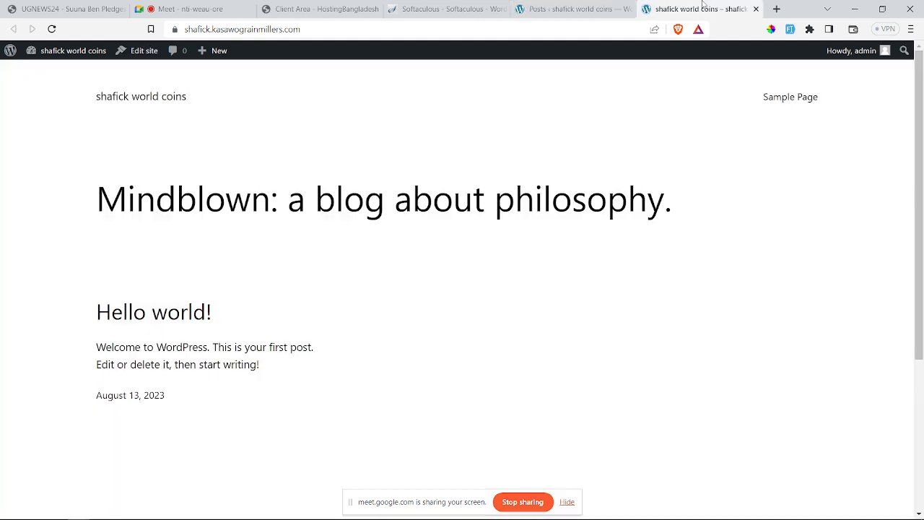
click(699, 9)
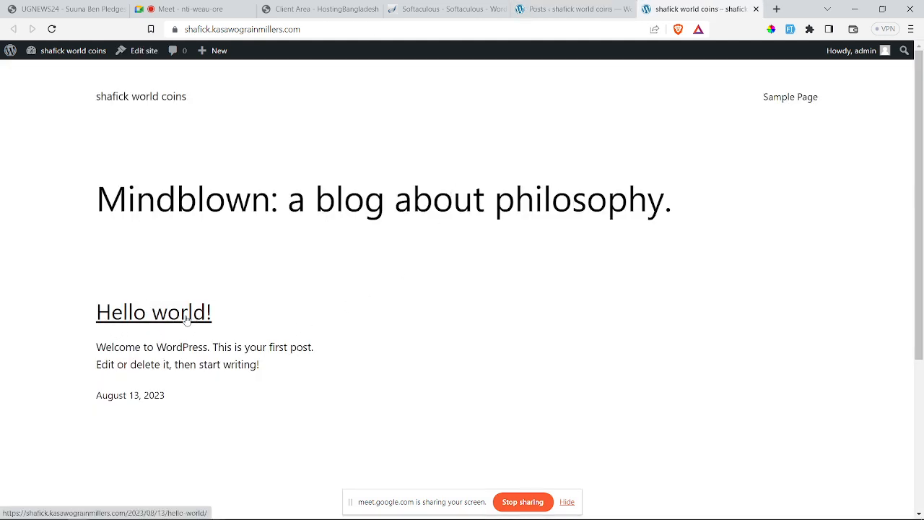
drag(99, 339, 236, 383)
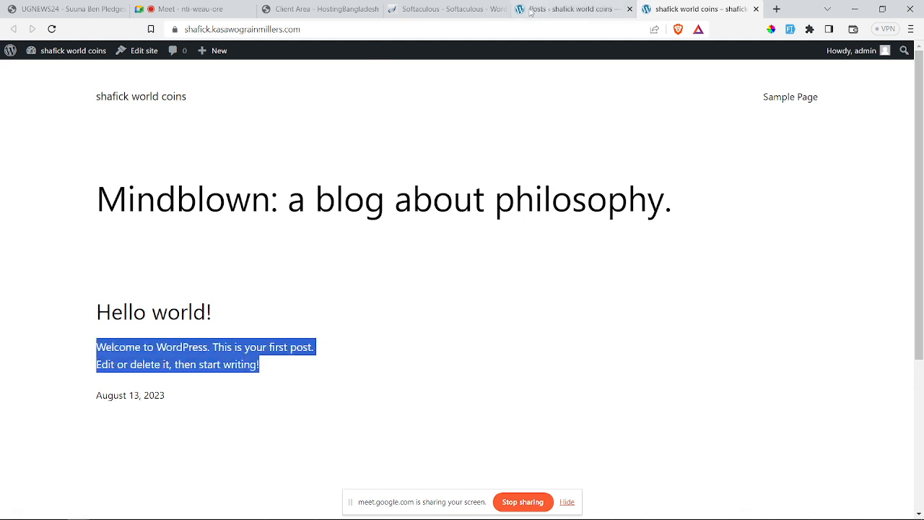
click(571, 10)
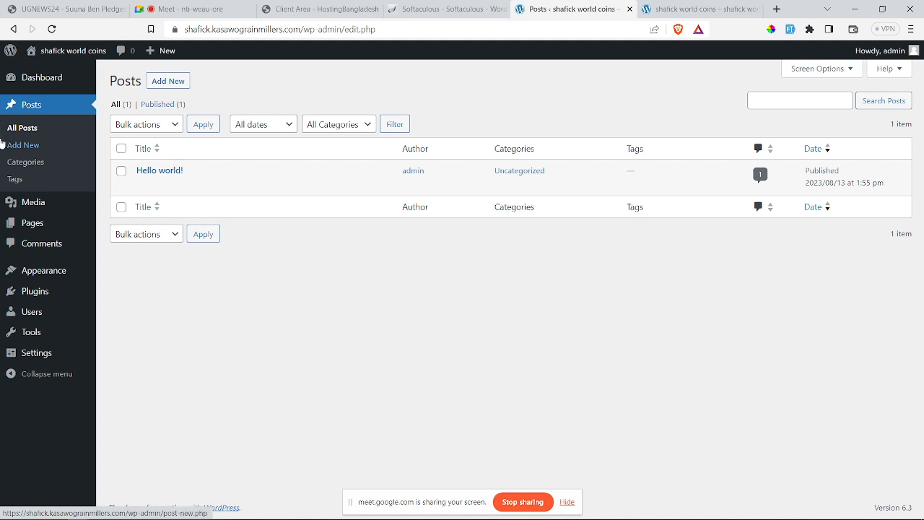
Step: Start a new post, dismiss the welcome guide, then leave the editor for the posts list
click(167, 85)
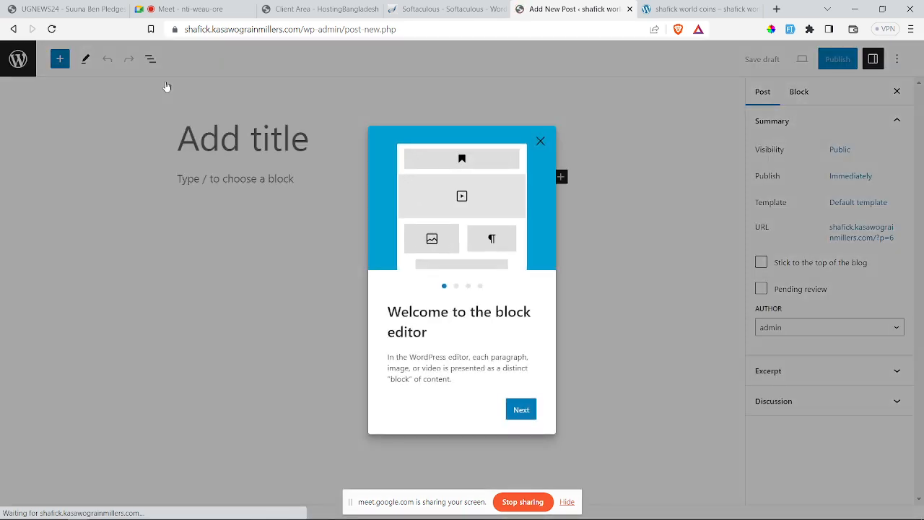
click(541, 141)
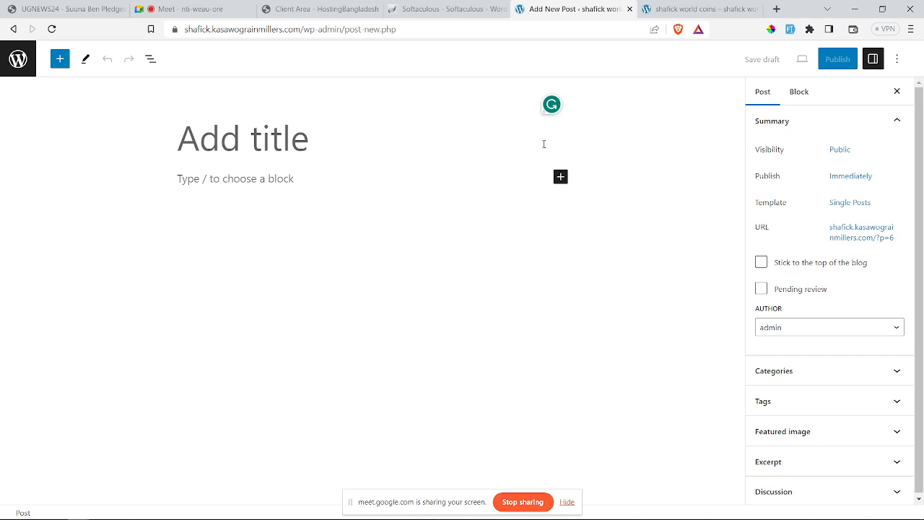
click(687, 9)
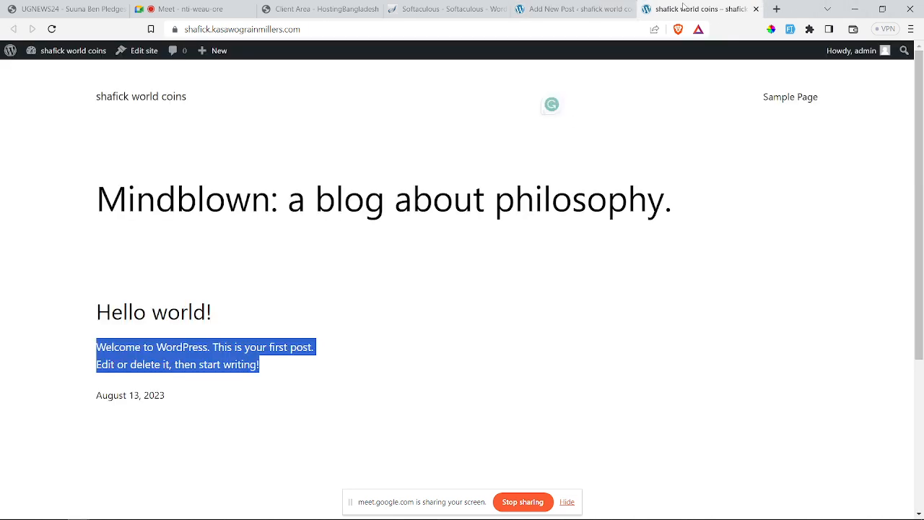
click(611, 7)
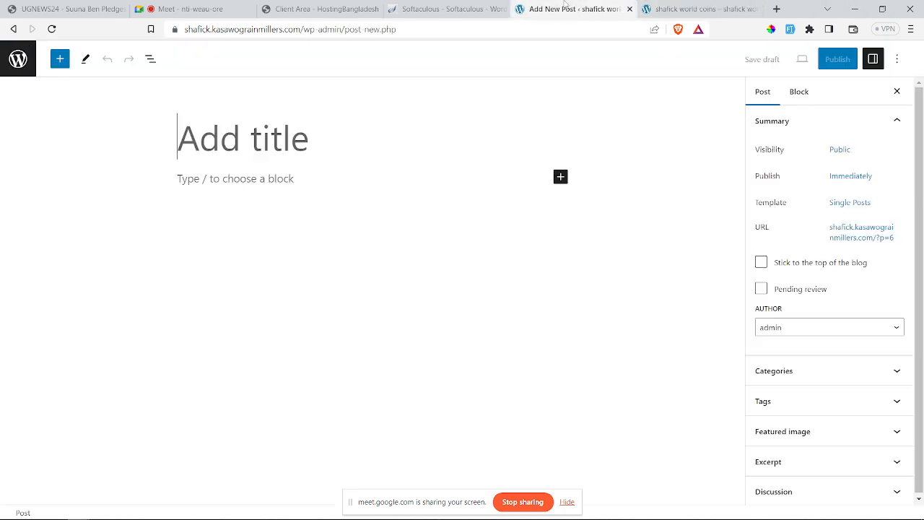
click(19, 58)
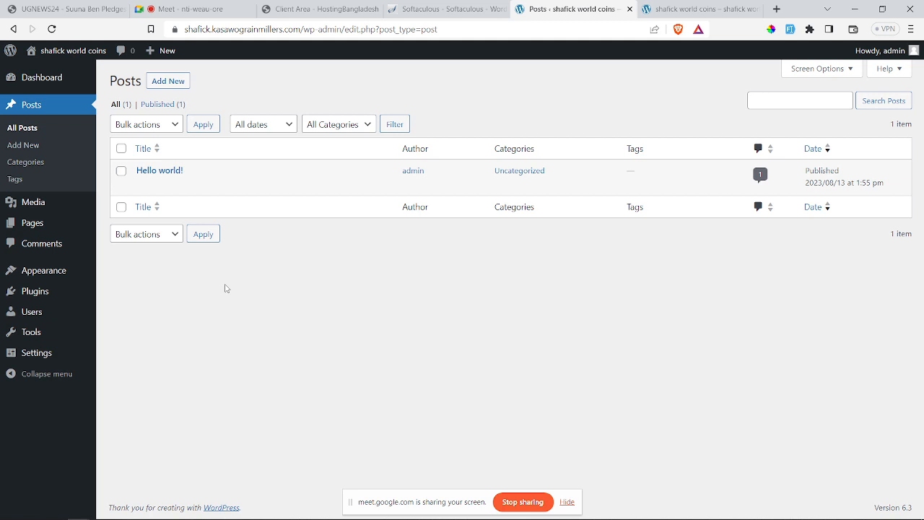
Step: Go to the Posts > Categories page
click(32, 164)
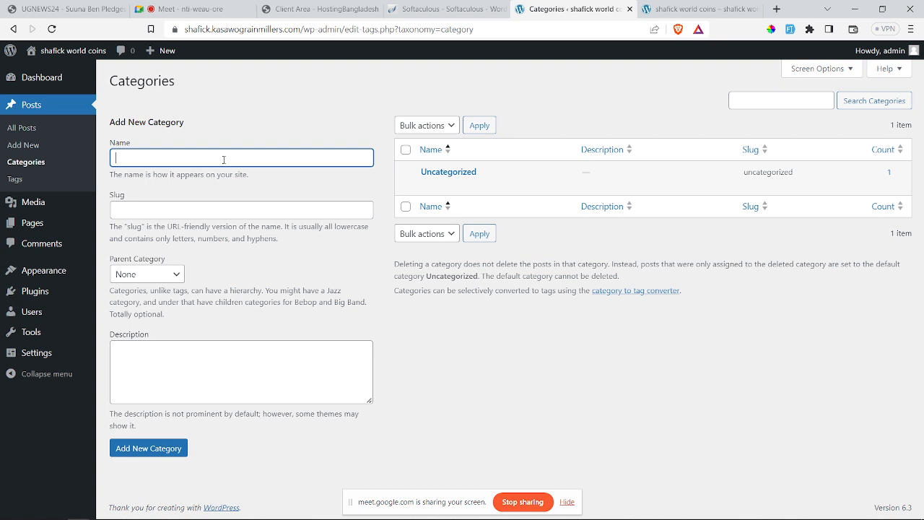
Step: Enter 'Political news' as the new category name, fixing the typos
text(poli)
key(BackSpace)
key(BackSpace)
key(BackSpace)
key(BackSpace)
text(Polic)
text(ie)
key(BackSpace)
key(BackSpace)
text(al news)
click(128, 158)
text(it)
Step: Give it slug political-news and description 'Political news', then add the category
drag(166, 158, 118, 159)
key(ctrl+c)
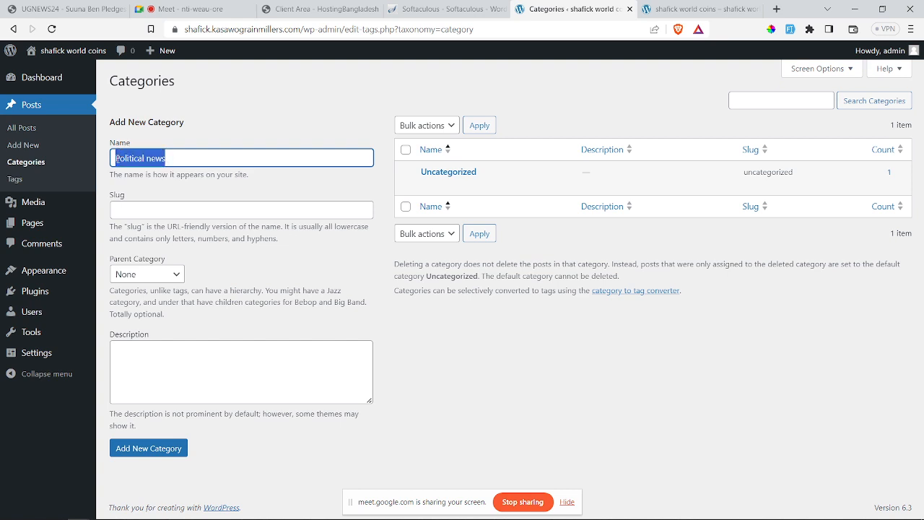
click(125, 208)
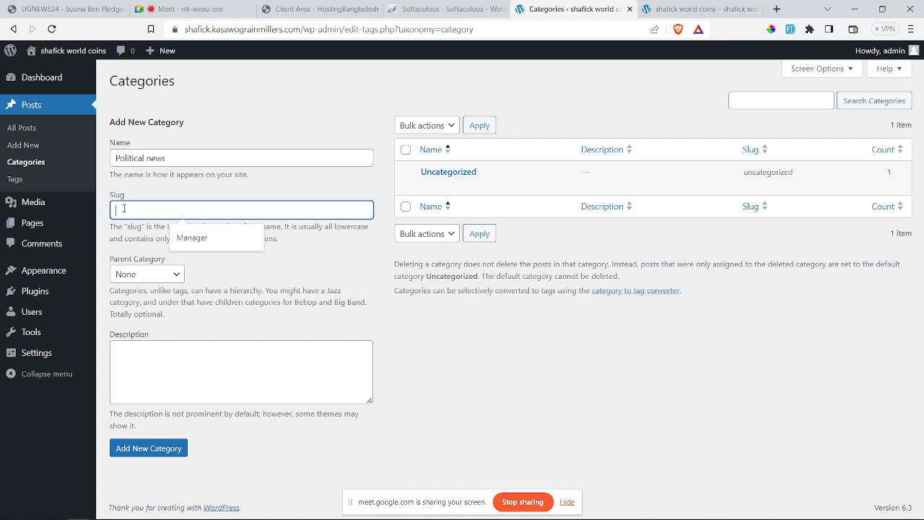
key(ctrl+v)
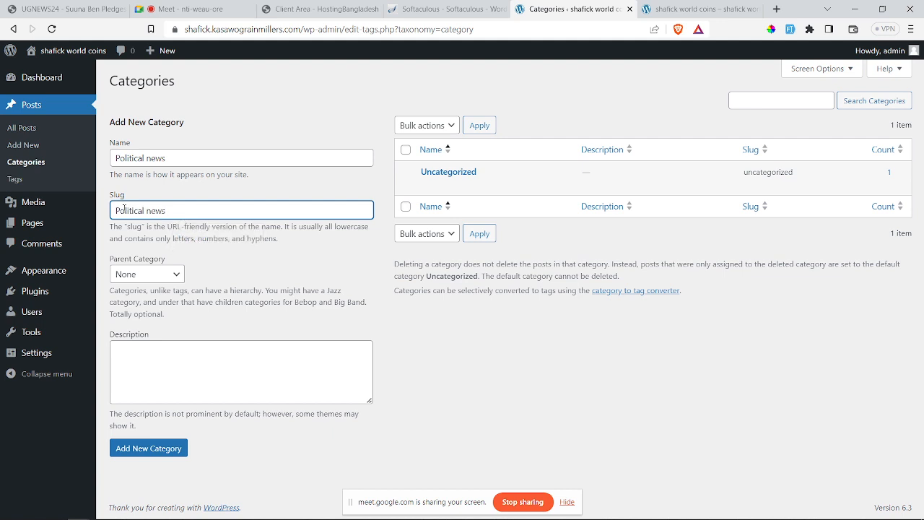
key(BackSpace)
text(-)
click(142, 348)
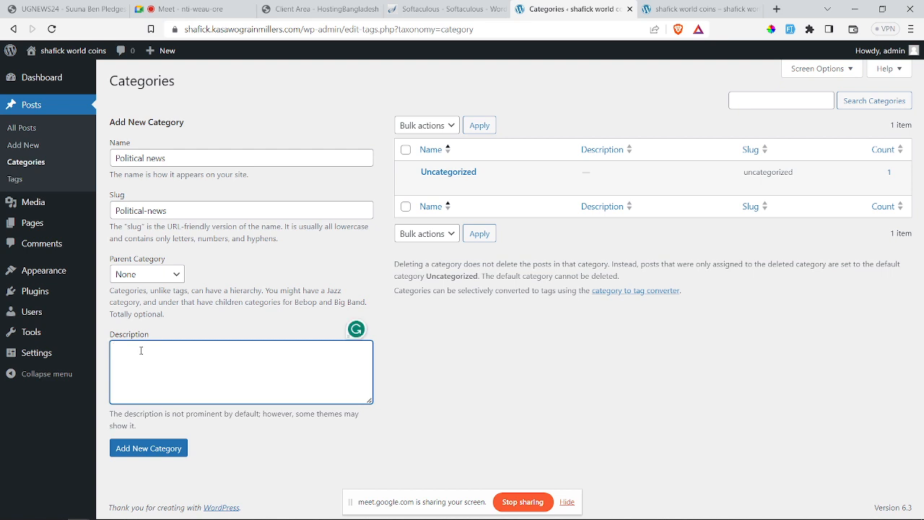
key(ctrl+v)
click(138, 451)
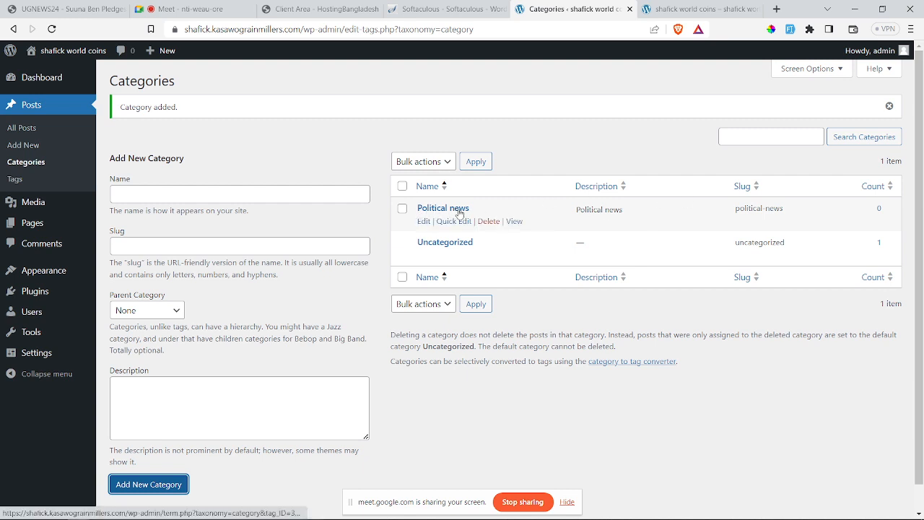
Step: Add category 'Educational News' with slug educational-news and description Educational-News
click(187, 191)
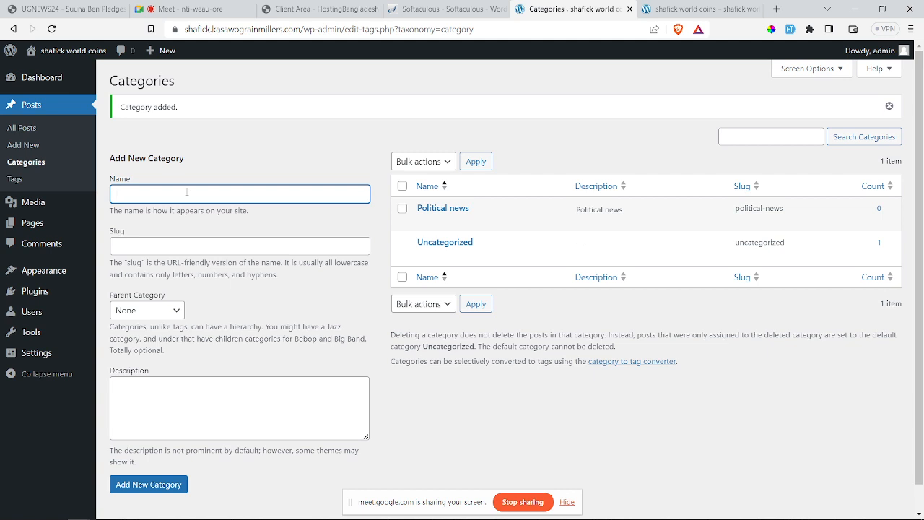
text(e)
text(Educat)
text(io)
text(n)
text(al N)
text(ews)
drag(177, 194, 103, 193)
key(ctrl+c)
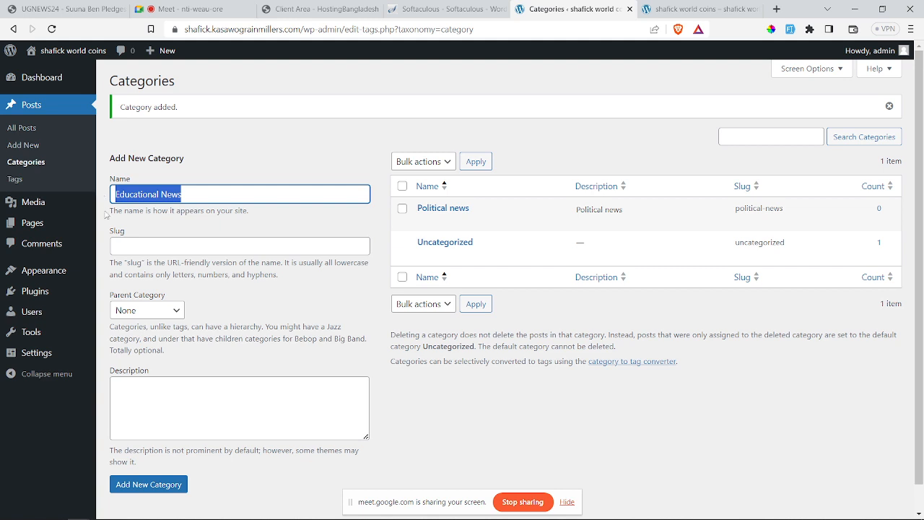
click(130, 244)
key(ctrl+v)
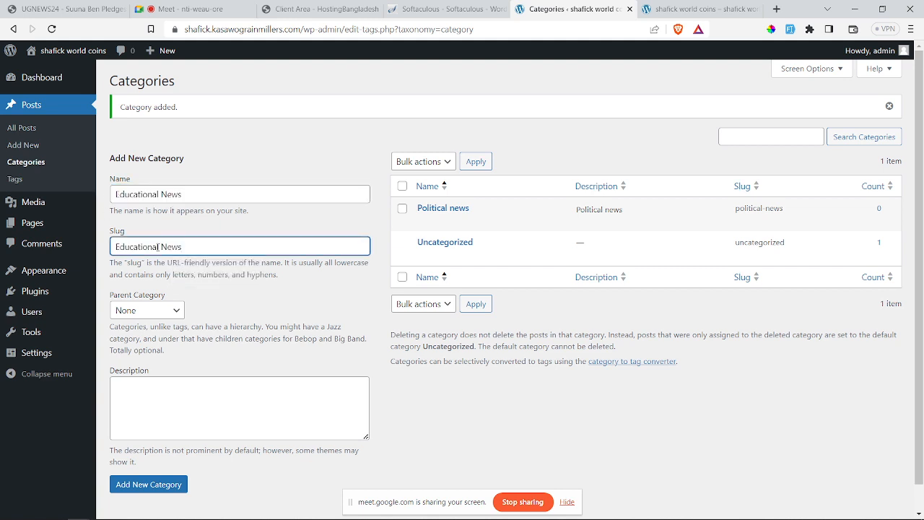
click(163, 247)
key(BackSpace)
text(-)
drag(195, 247, 114, 247)
key(ctrl+c)
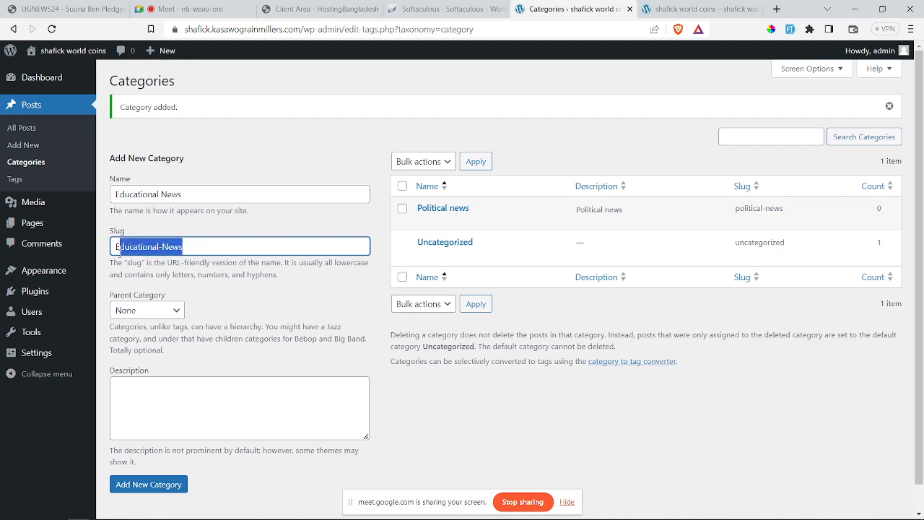
click(141, 385)
key(ctrl+v)
click(163, 484)
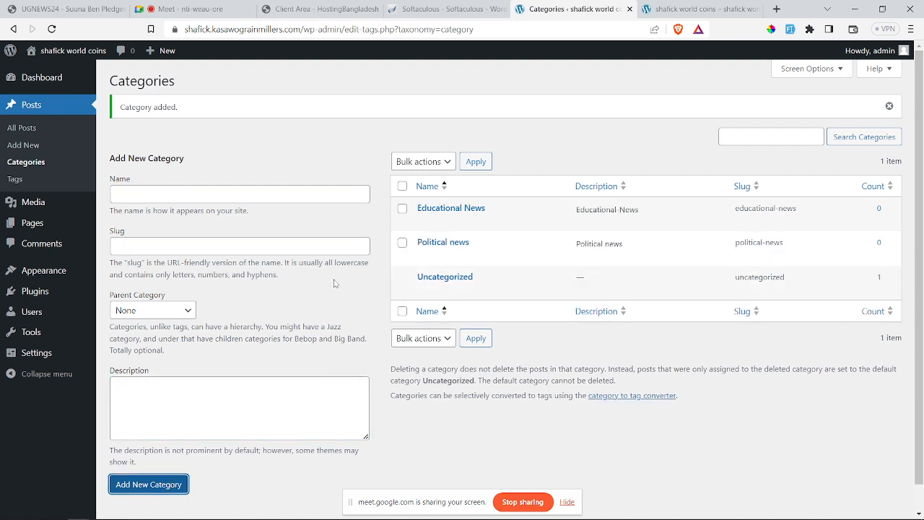
Step: Enter 'Sports News' as the new category name
click(174, 197)
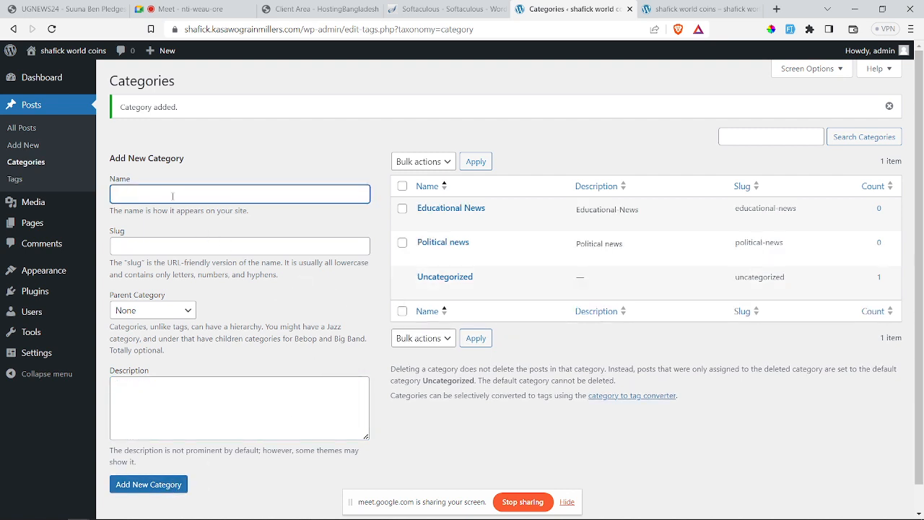
text(Sports News)
Step: Give it slug sports-news and description Sports-News, then add the category
drag(161, 194, 114, 190)
key(ctrl+c)
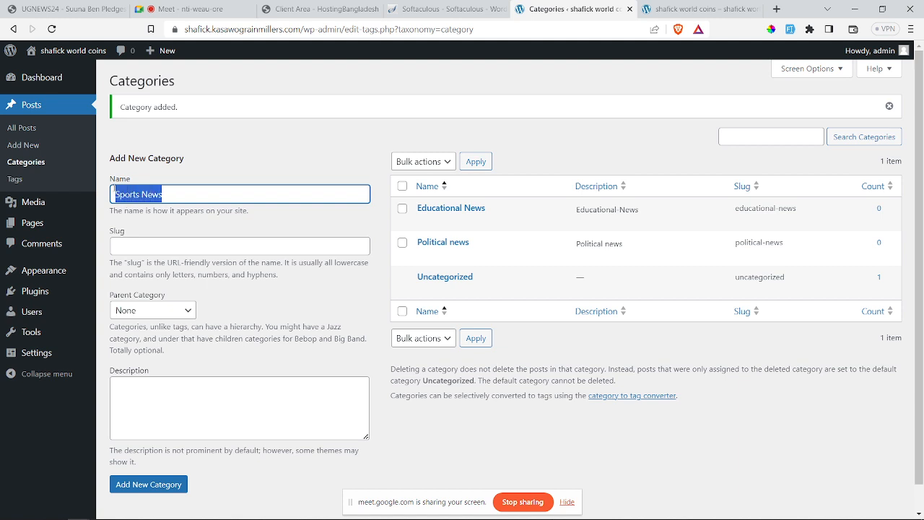
click(142, 247)
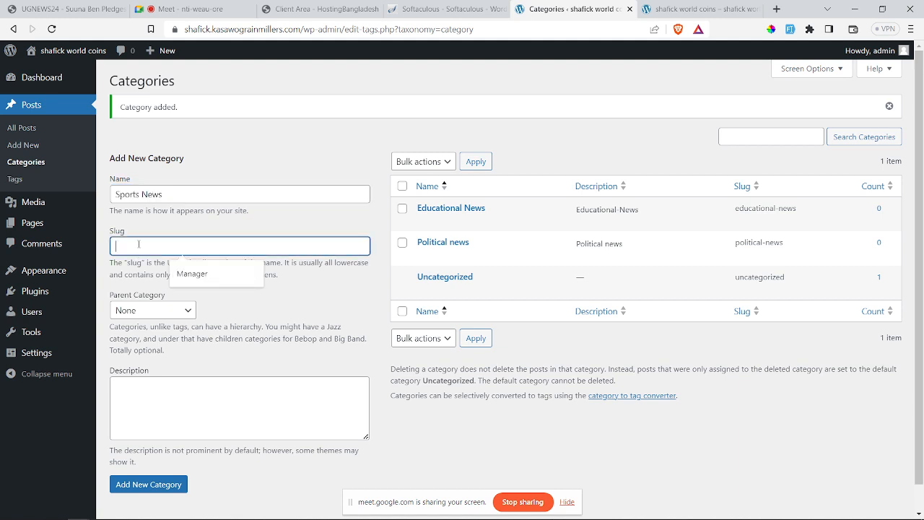
key(ctrl+v)
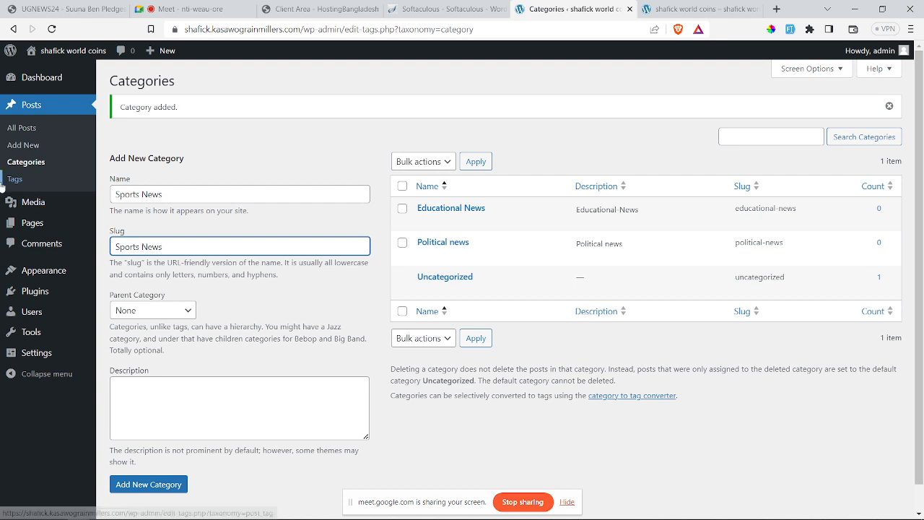
key(BackSpace)
text(-)
drag(185, 244, 115, 244)
key(ctrl+c)
click(145, 381)
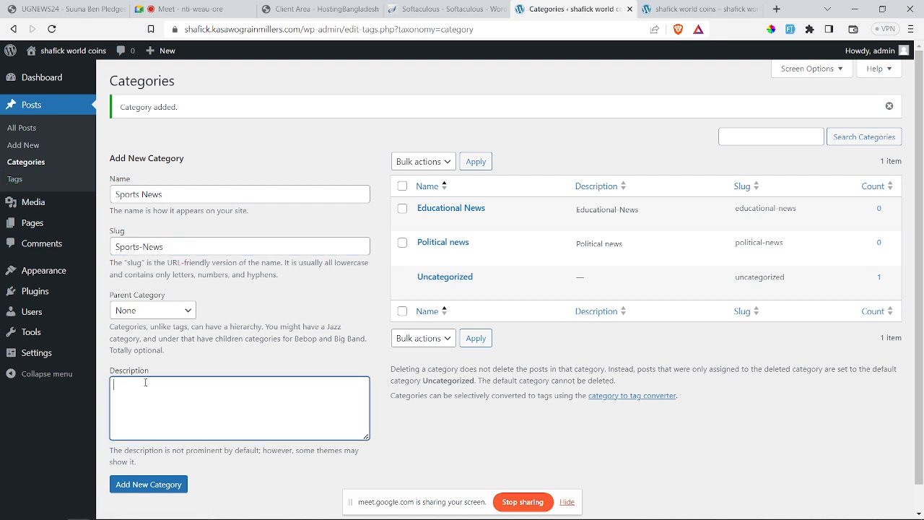
key(ctrl+v)
click(143, 489)
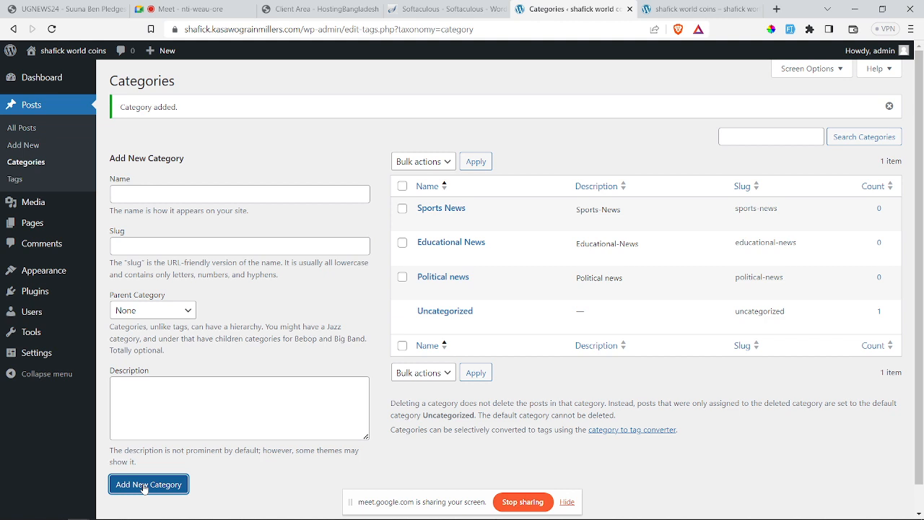
Step: Enter 'Football' as both the category name and slug
click(126, 196)
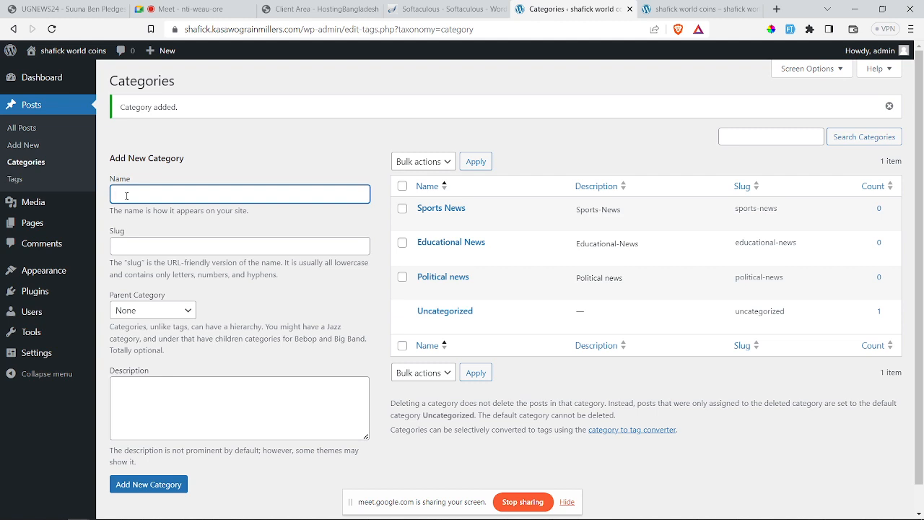
text(ootball)
drag(145, 194, 114, 187)
key(ctrl+c)
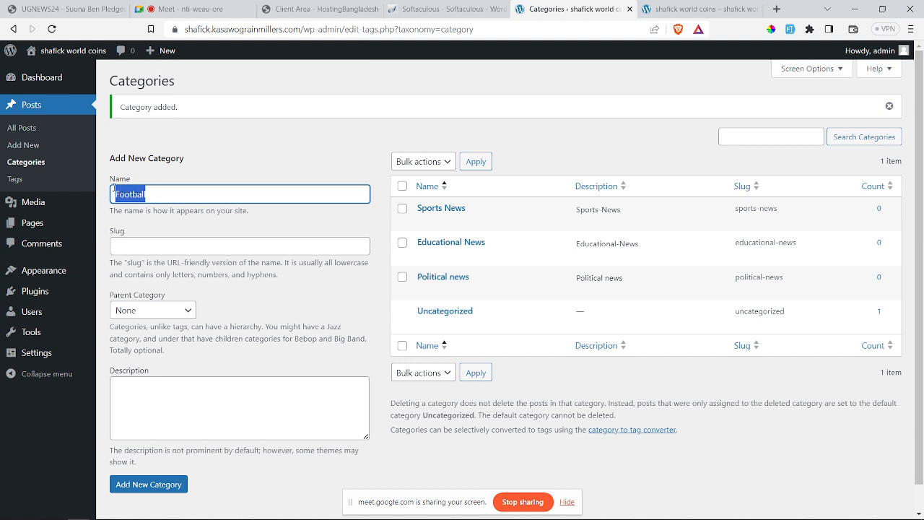
click(128, 245)
key(ctrl+v)
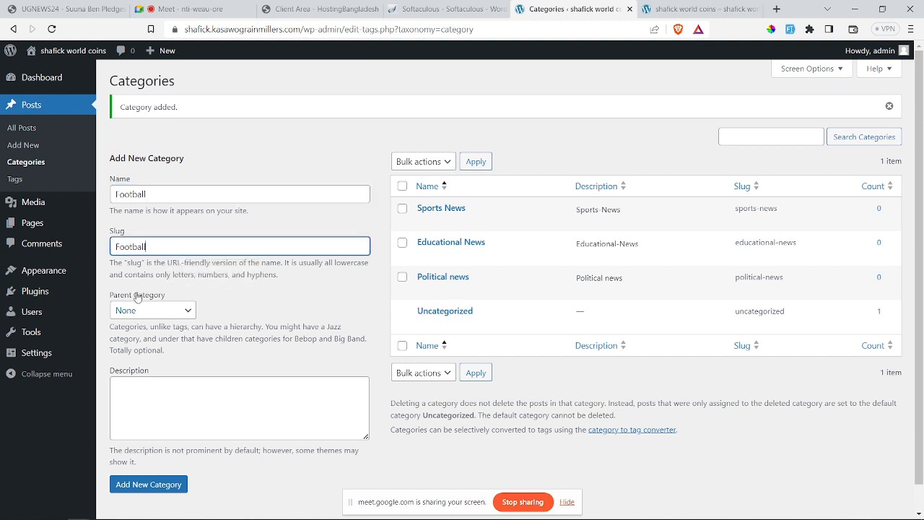
Step: Set Sports News as parent and 'Football' as description, then add the category
click(143, 310)
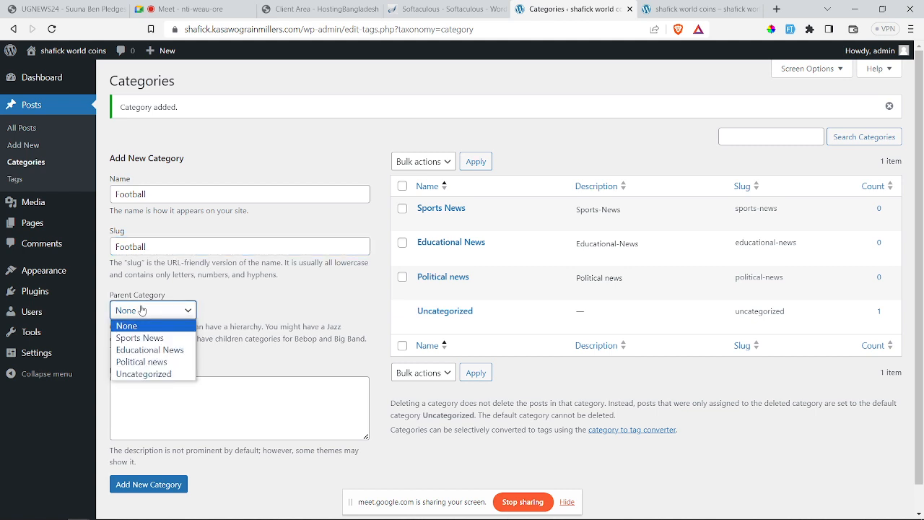
click(147, 338)
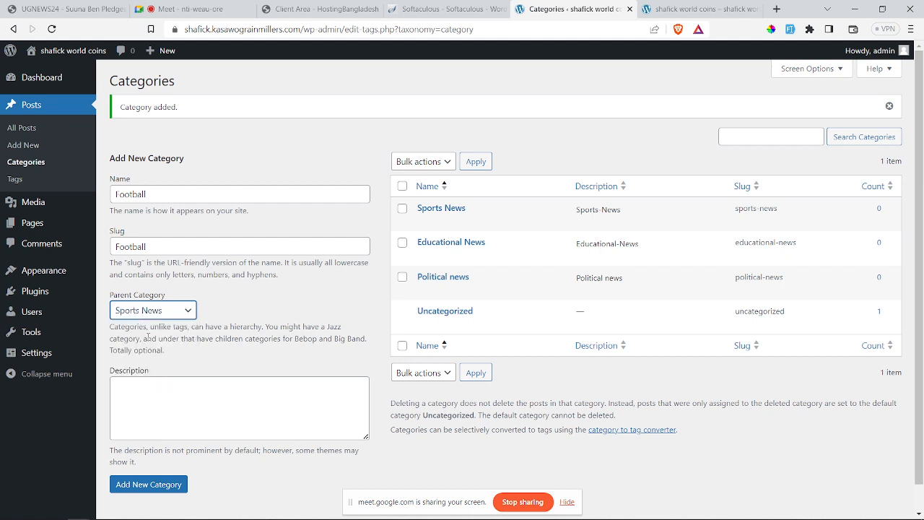
drag(146, 194, 114, 190)
key(ctrl+c)
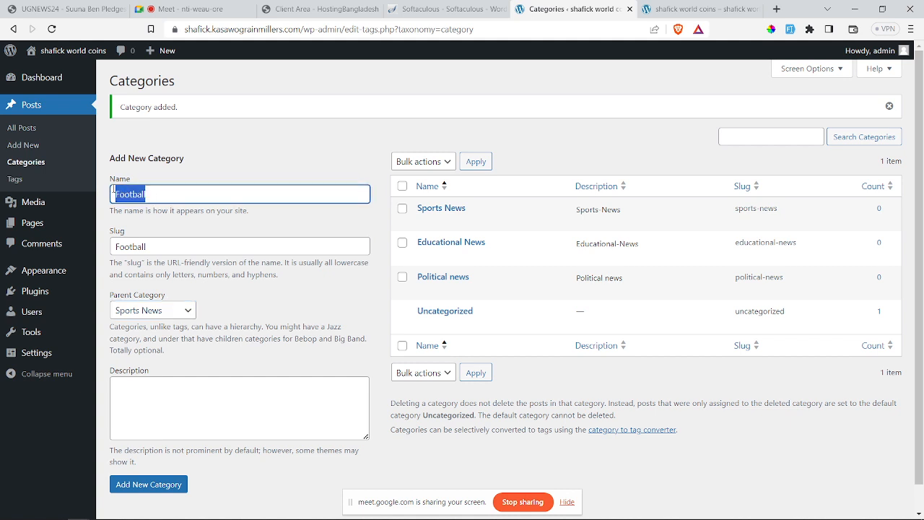
click(132, 405)
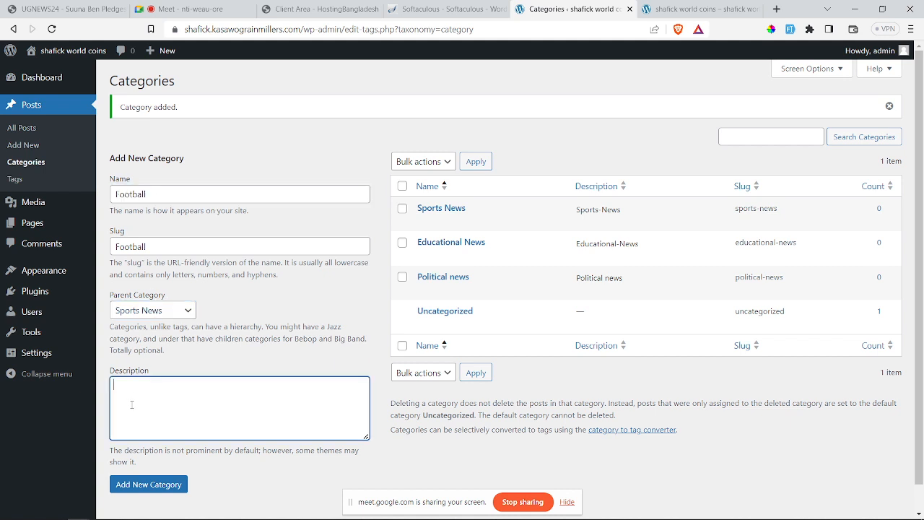
key(ctrl+v)
click(132, 482)
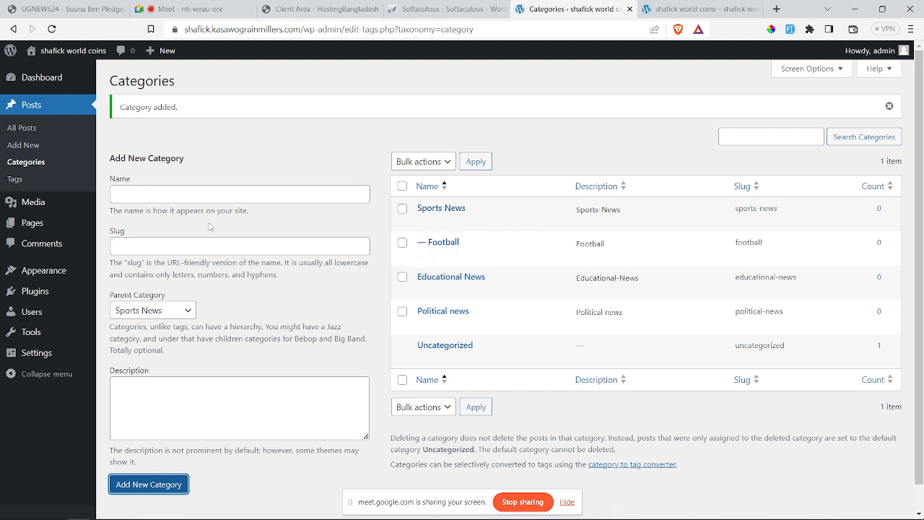
click(186, 195)
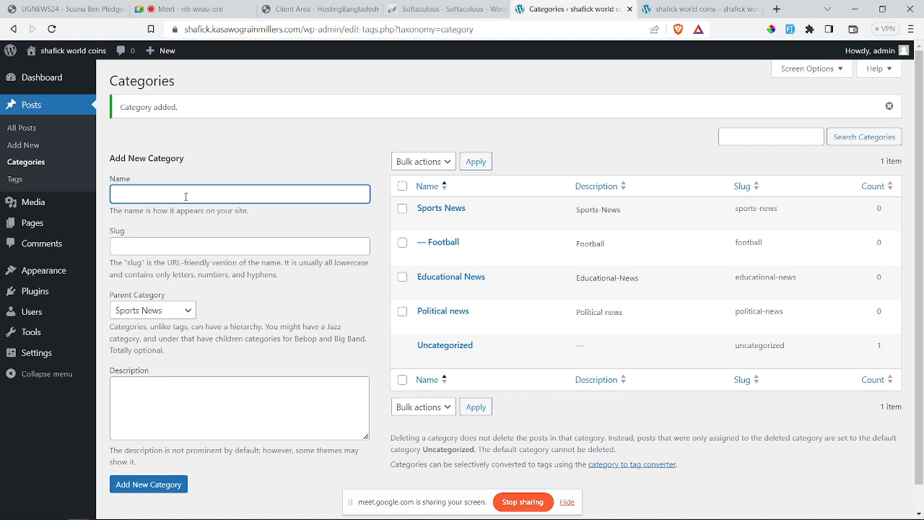
Step: Add a 'Boxing' category under Sports News, using Boxing as slug and description
text(Boxing)
drag(175, 196, 114, 194)
key(ctrl+c)
click(154, 246)
key(ctrl+v)
click(163, 312)
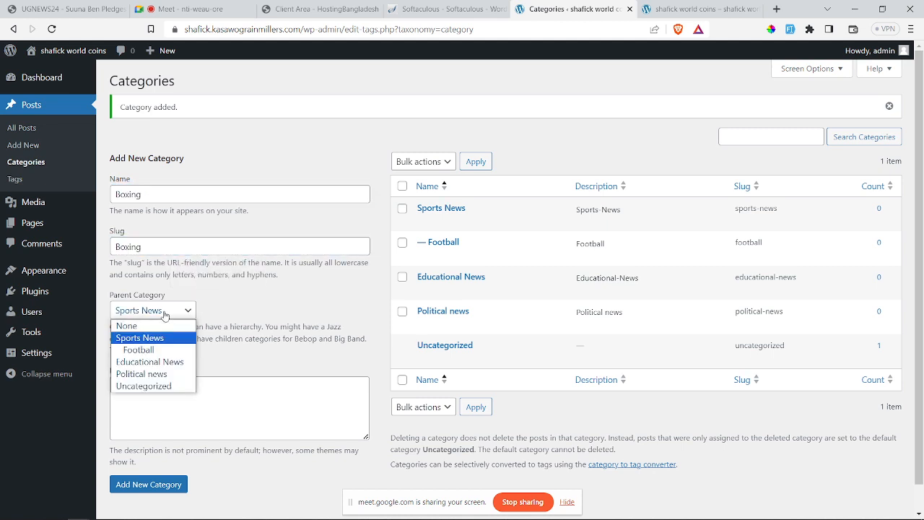
click(161, 335)
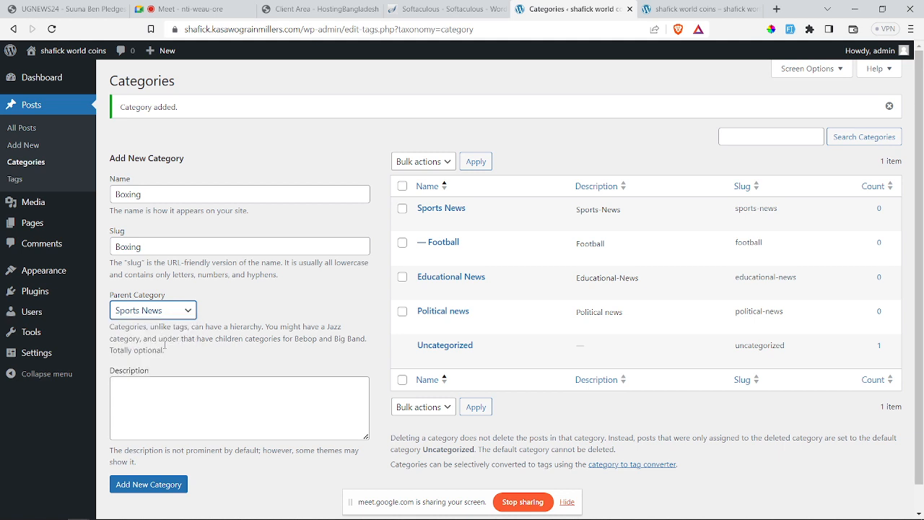
click(149, 384)
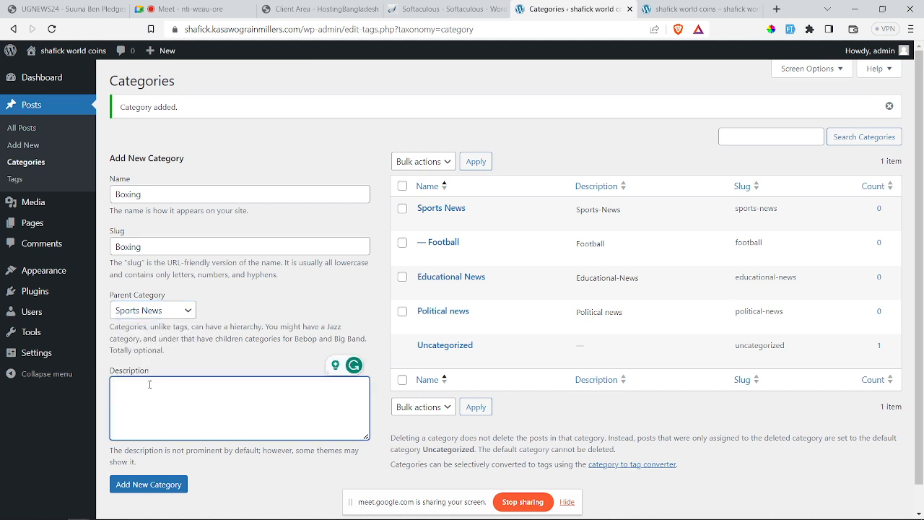
key(ctrl+v)
click(144, 488)
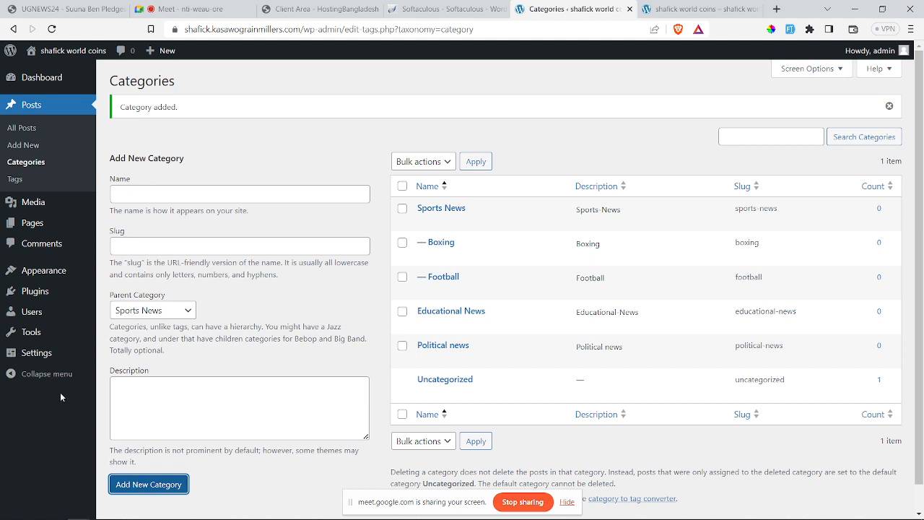
click(24, 146)
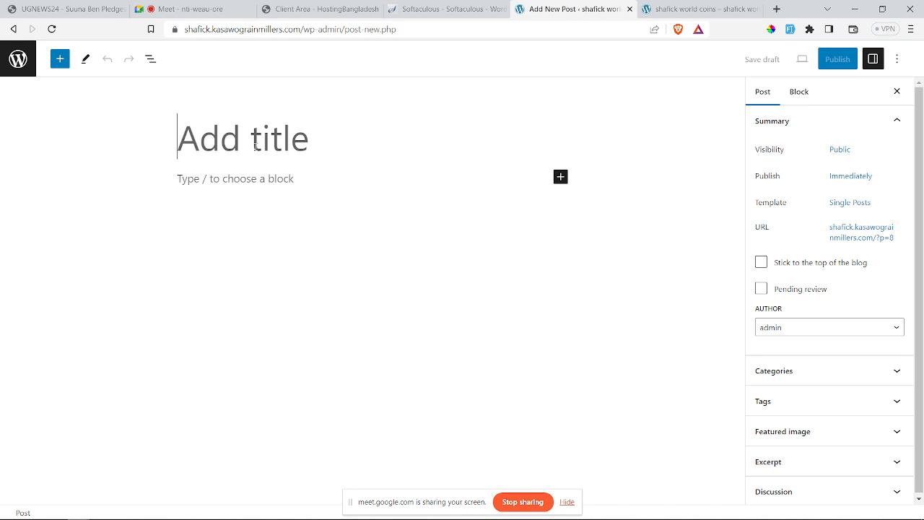
Step: Look over the live site's Hello world! post, then bring up the UGNEWS24 article tab
click(694, 9)
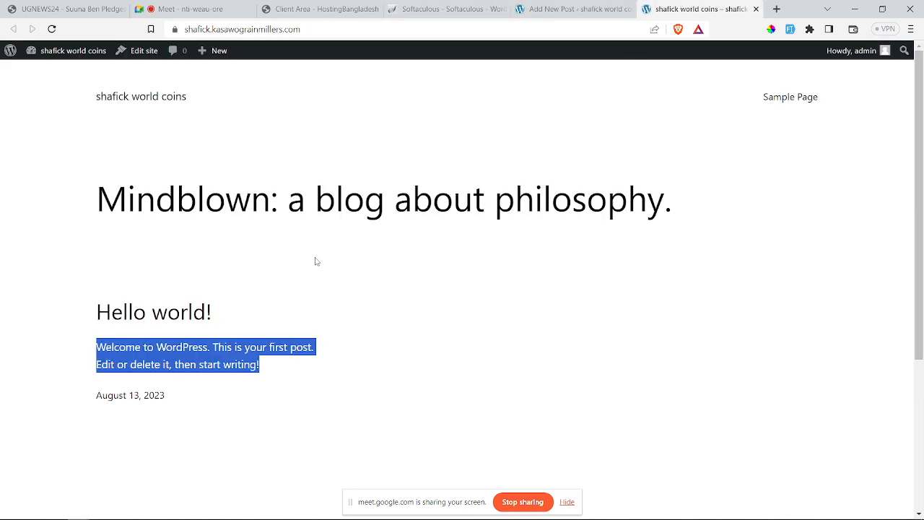
click(284, 265)
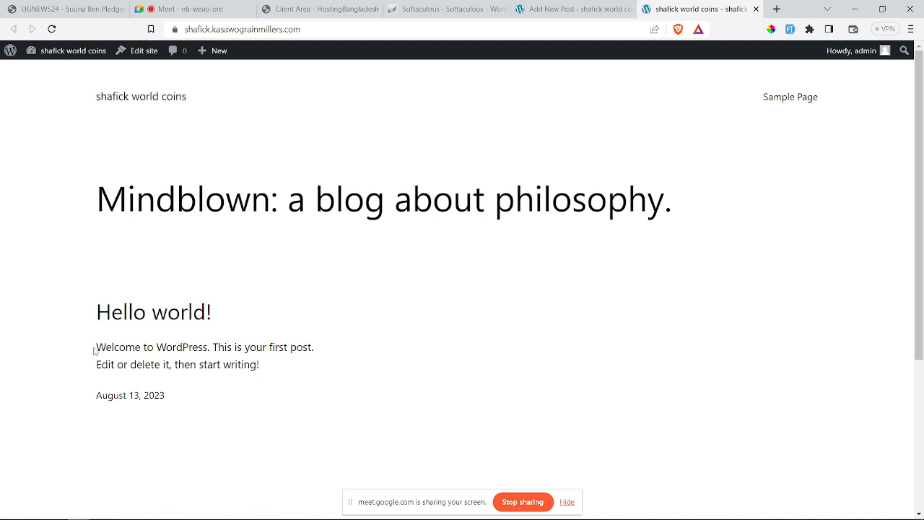
drag(96, 348, 269, 367)
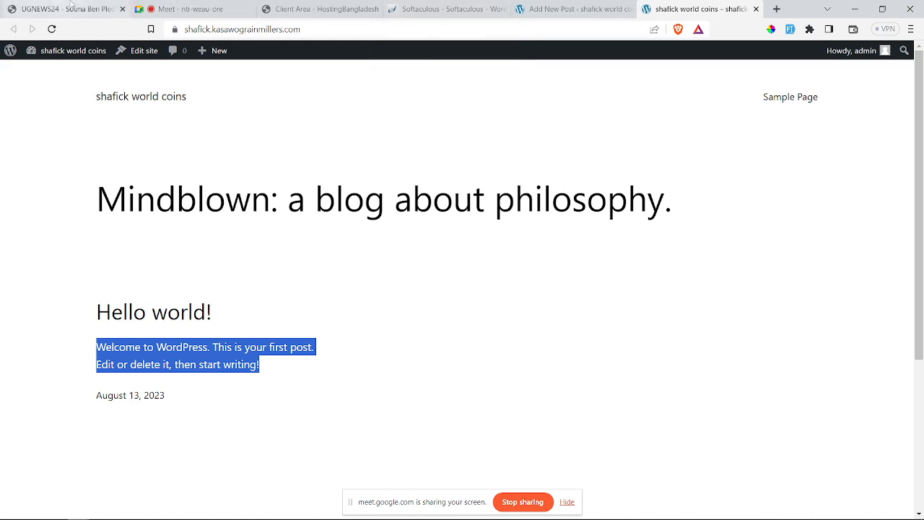
click(70, 7)
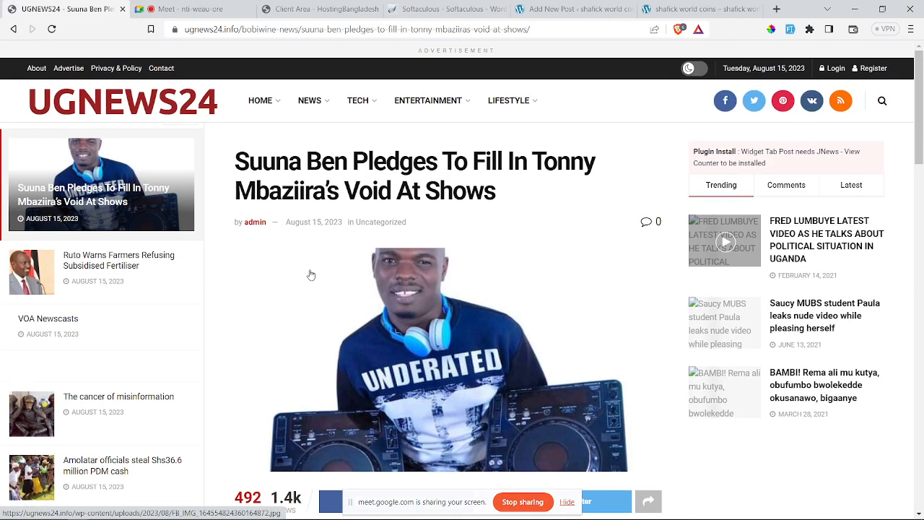
Step: Go to the UGNEWS24 homepage and reopen the Suuna Ben DJ pledge article
scroll(311, 274, down, 1)
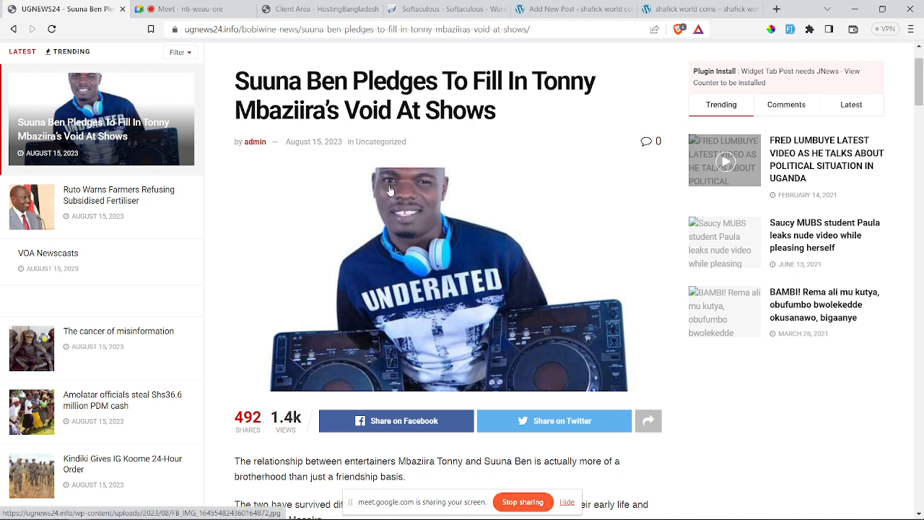
scroll(390, 190, up, 1)
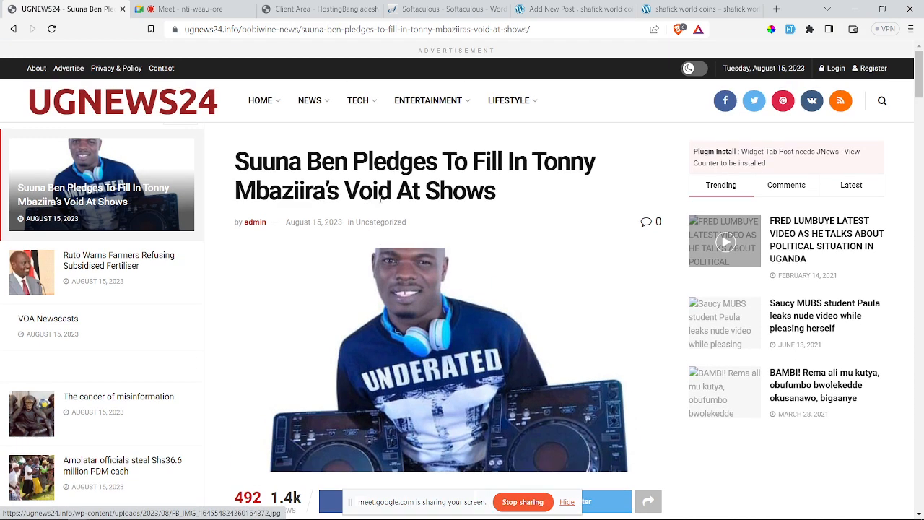
click(265, 107)
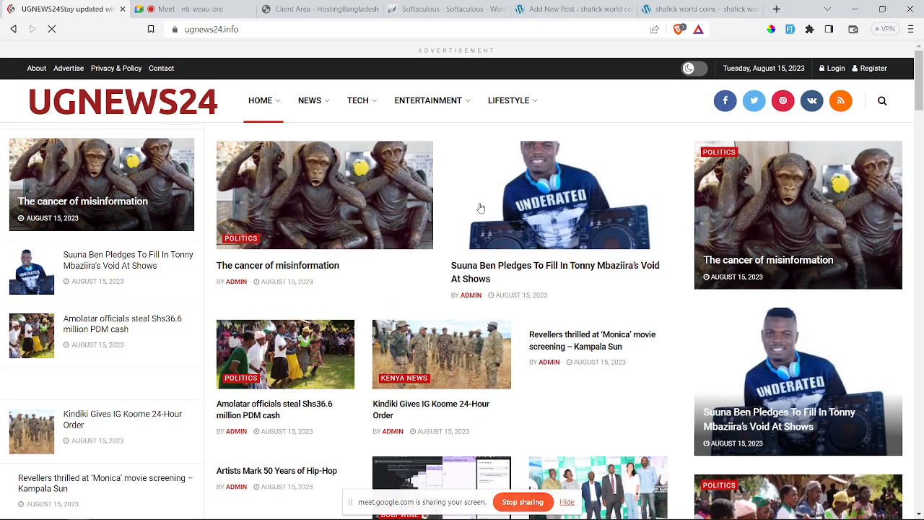
click(535, 190)
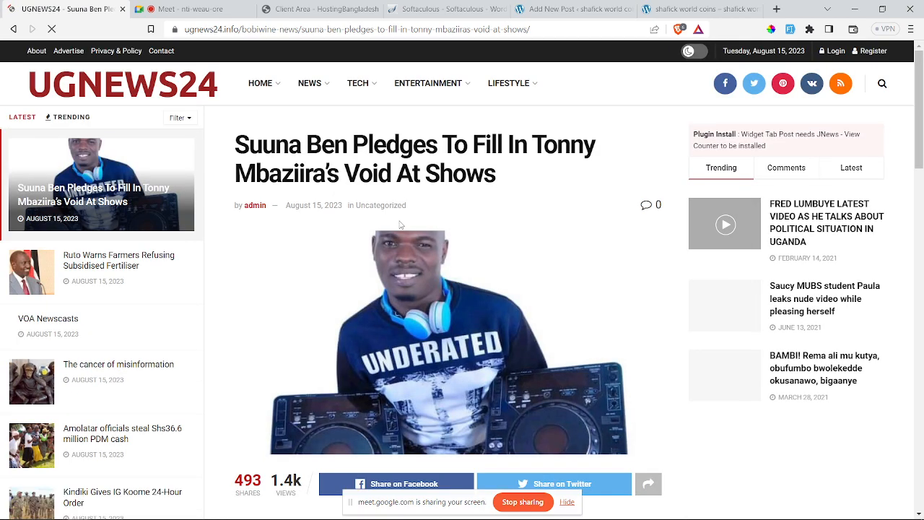
Step: Select and read through the article's body paragraphs, then switch back to the new post editor
scroll(376, 205, down, 5)
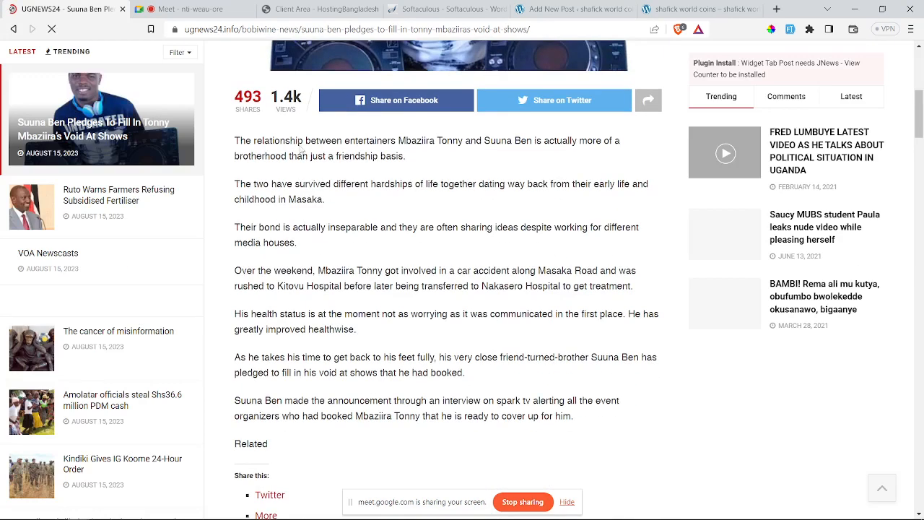
drag(234, 141, 382, 400)
scroll(332, 238, down, 2)
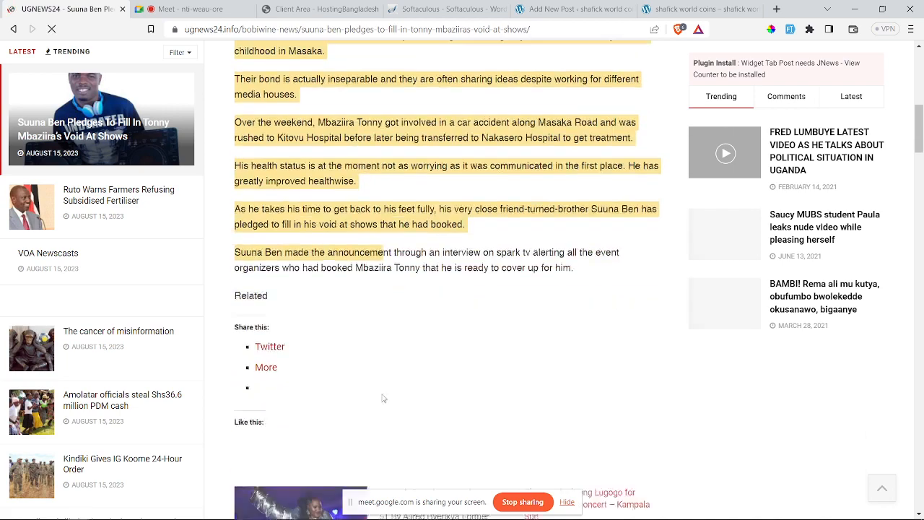
scroll(322, 188, up, 7)
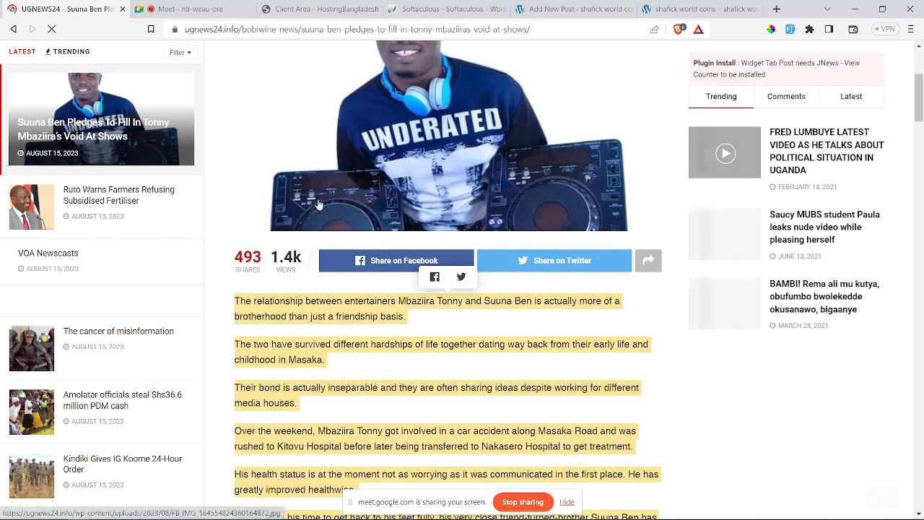
scroll(333, 256, down, 2)
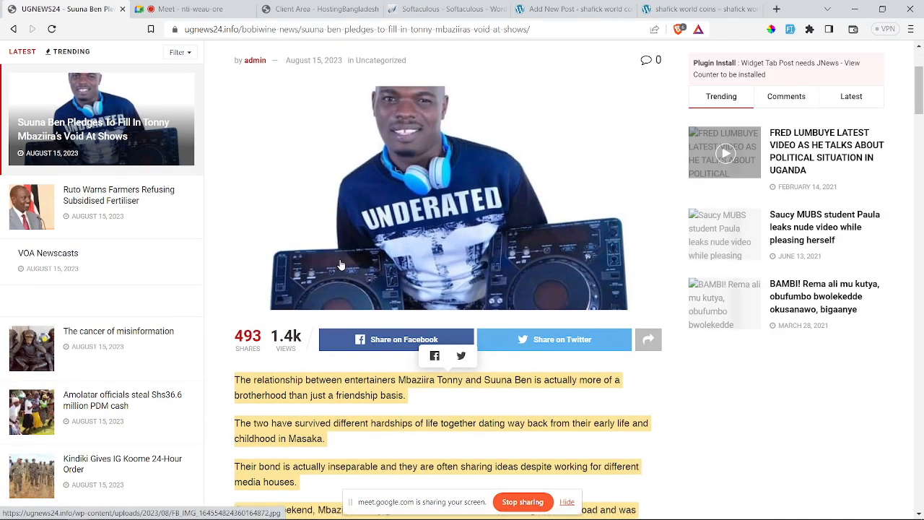
scroll(354, 239, down, 1)
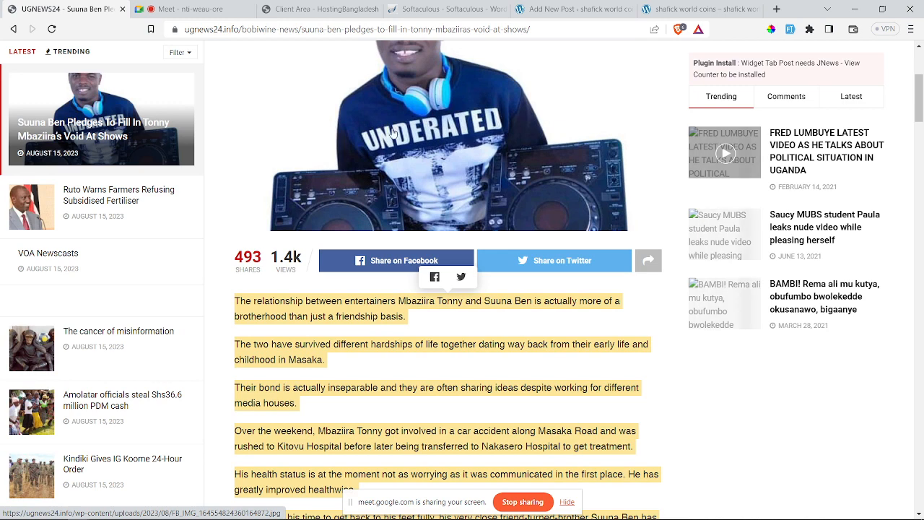
scroll(364, 302, down, 1)
click(356, 239)
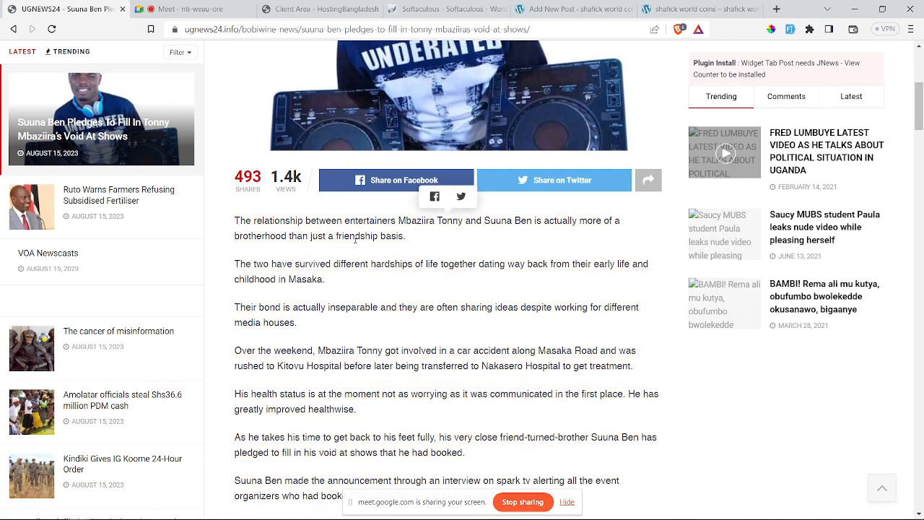
click(572, 10)
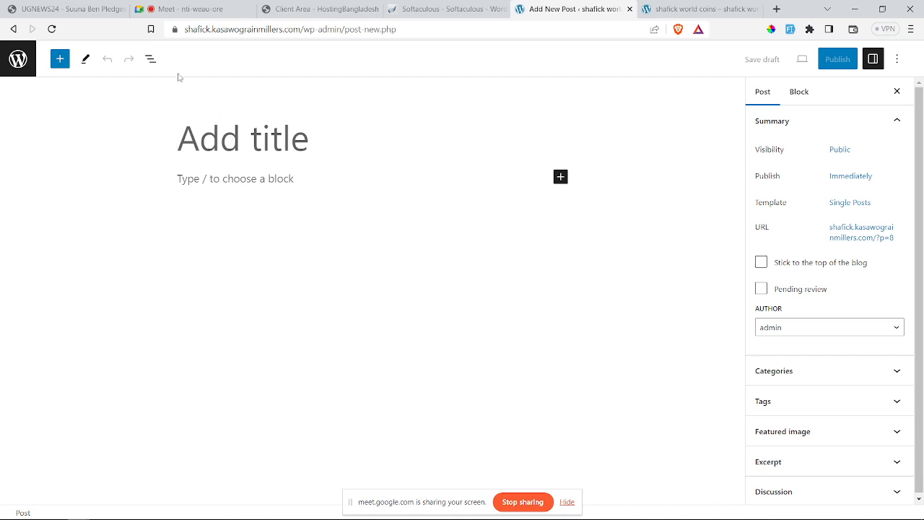
Step: Paste the UGNEWS24 headline into the post title and delete the closing words 'At Shows'
click(84, 10)
scroll(327, 185, up, 5)
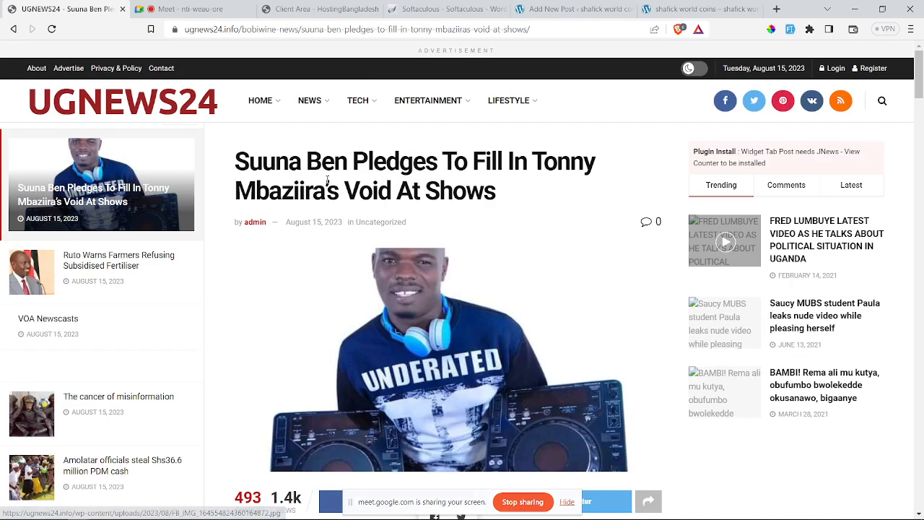
drag(249, 165, 498, 198)
key(ctrl+c)
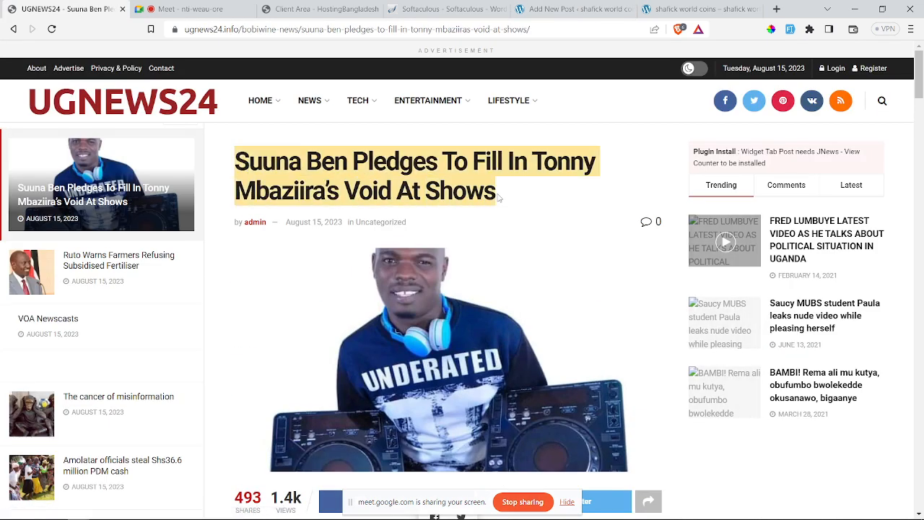
click(549, 9)
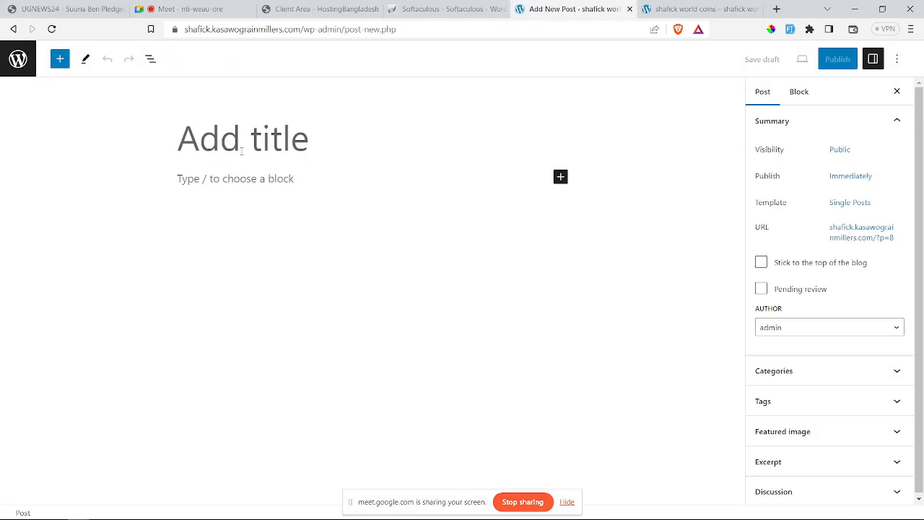
key(ctrl+v)
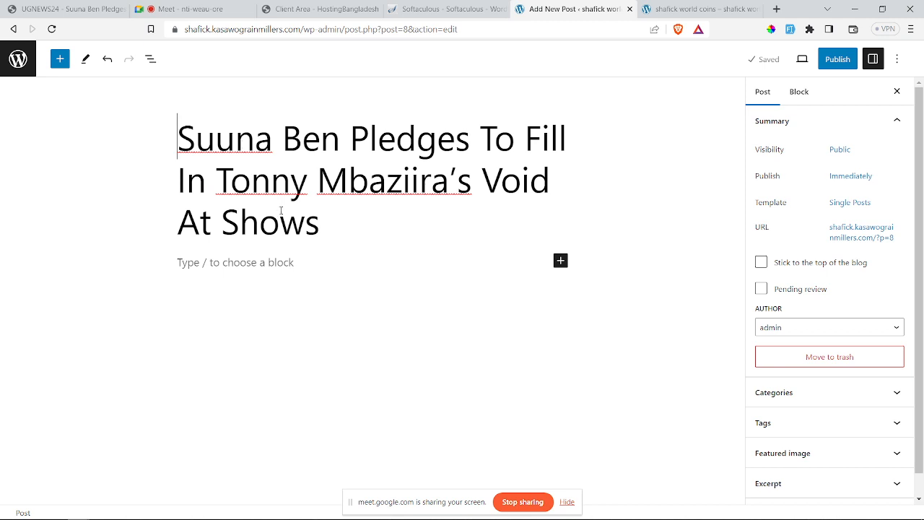
drag(177, 220, 316, 230)
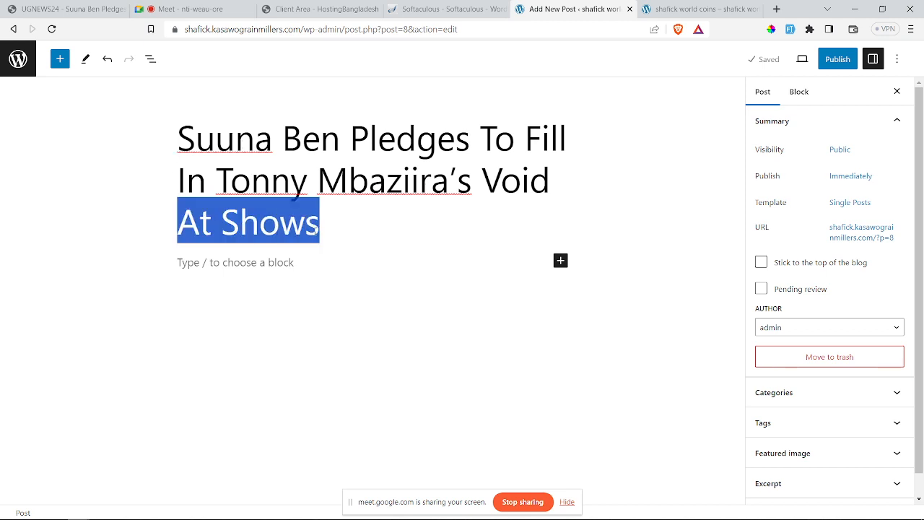
key(BackSpace)
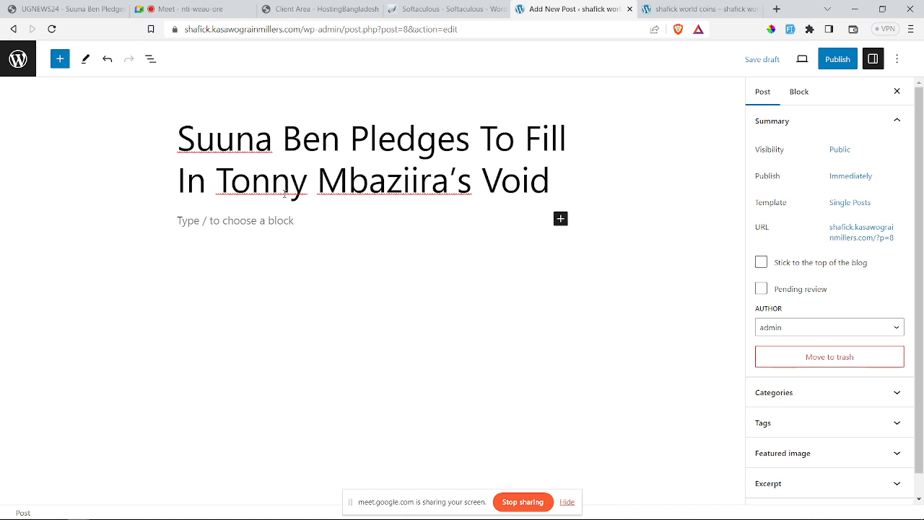
Step: Add a block below the title and bring up the full block library in the editor
click(560, 220)
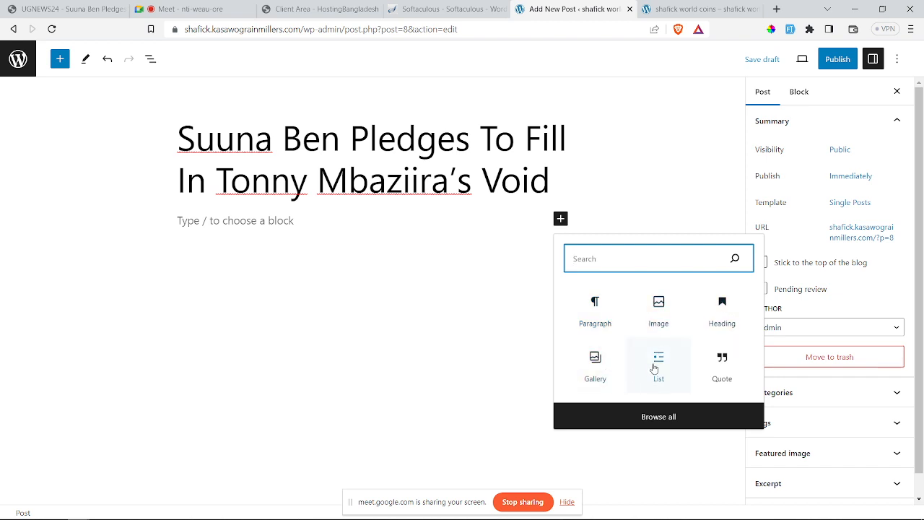
click(659, 417)
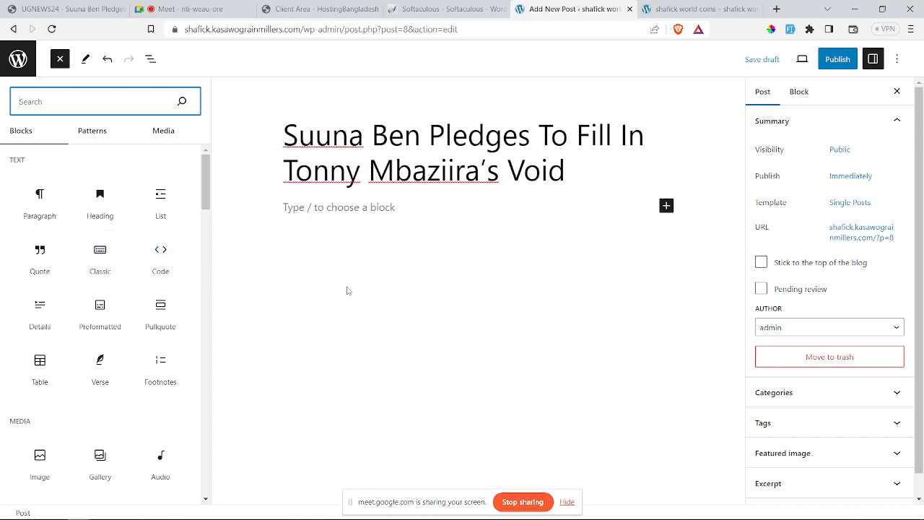
click(57, 5)
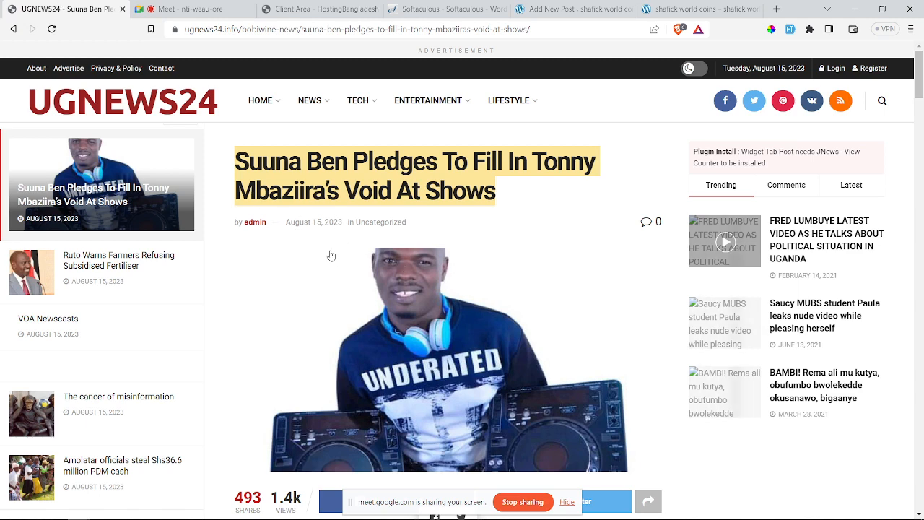
click(732, 4)
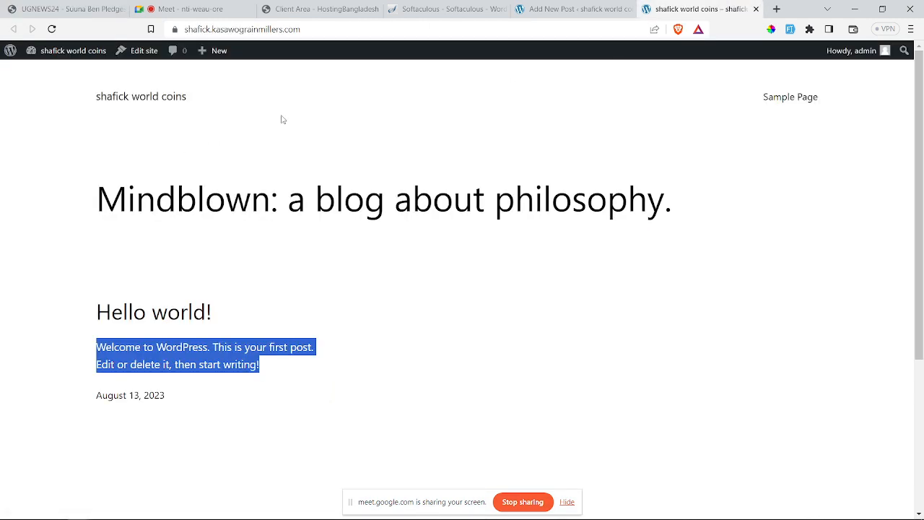
click(560, 13)
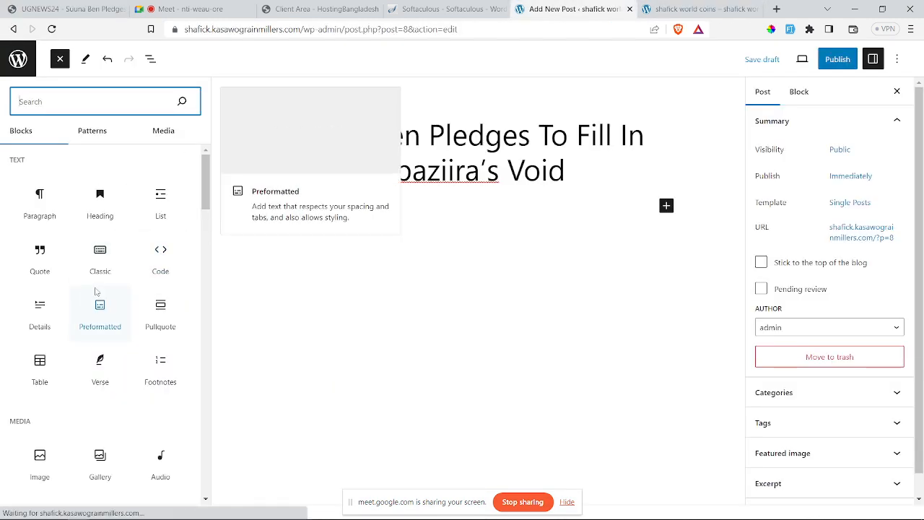
Step: Add an Image block under the title and upload slider_1-4.png from the Desktop
click(42, 455)
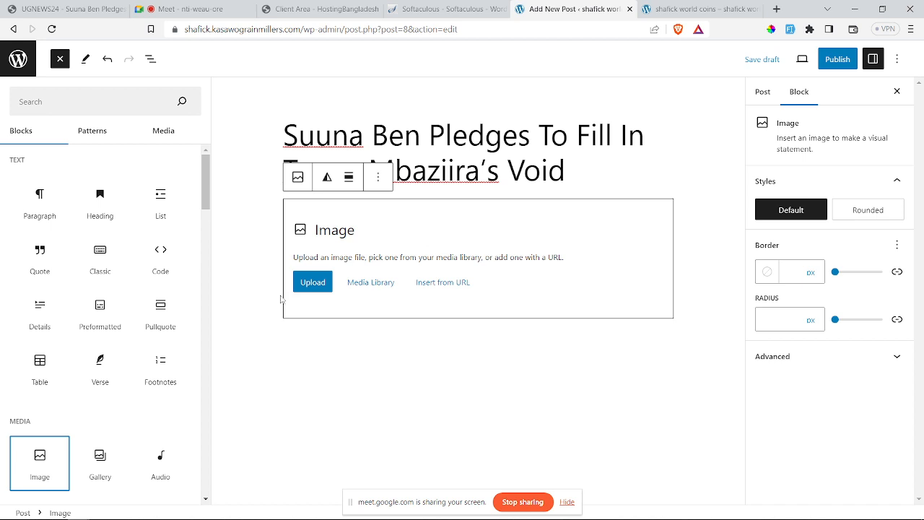
click(314, 287)
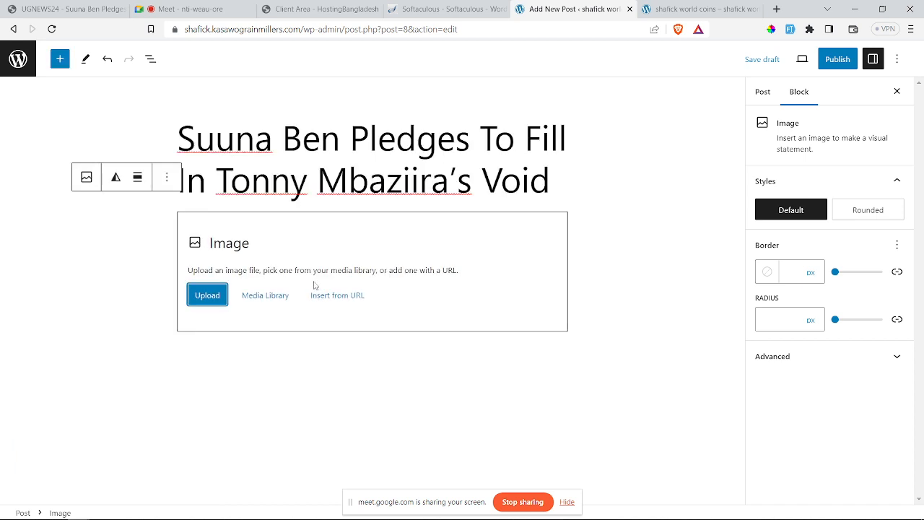
click(209, 295)
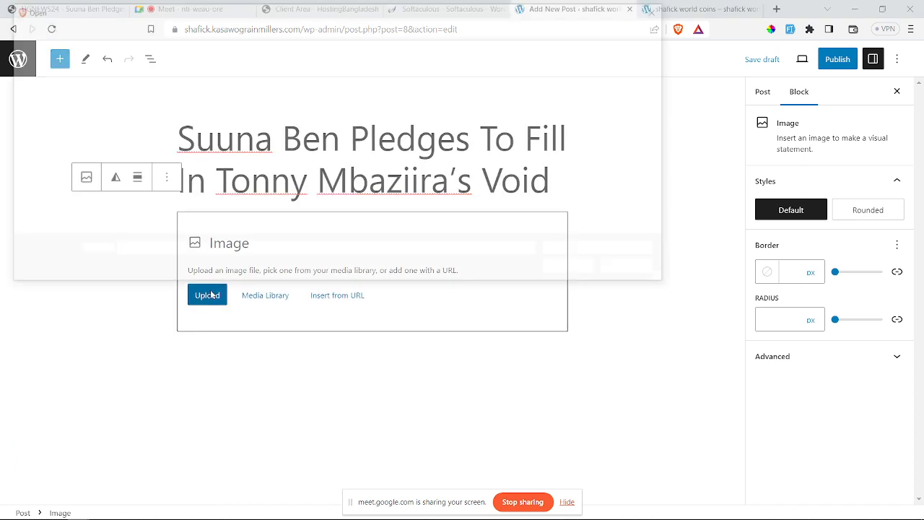
scroll(365, 182, down, 5)
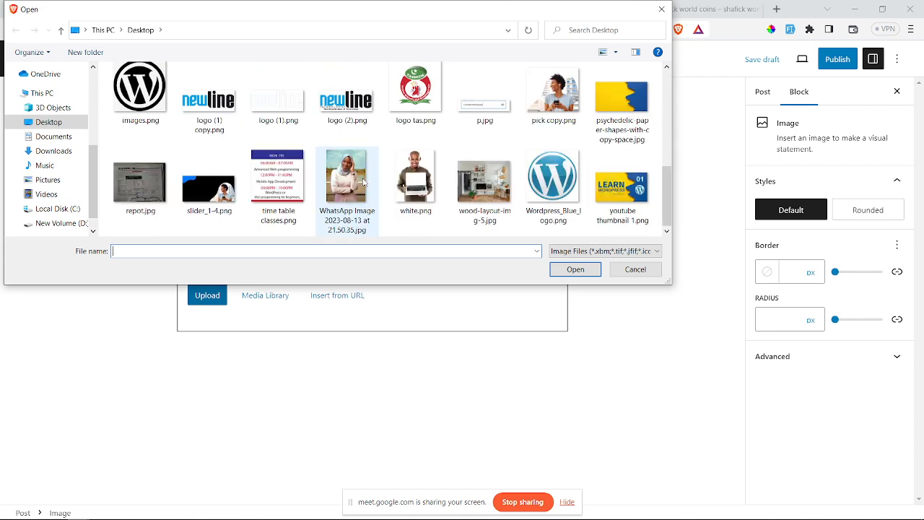
click(485, 184)
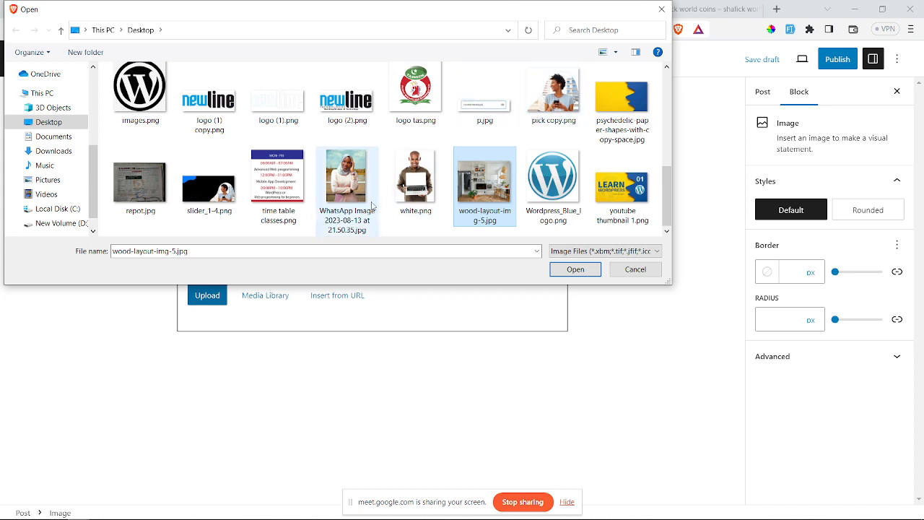
click(228, 200)
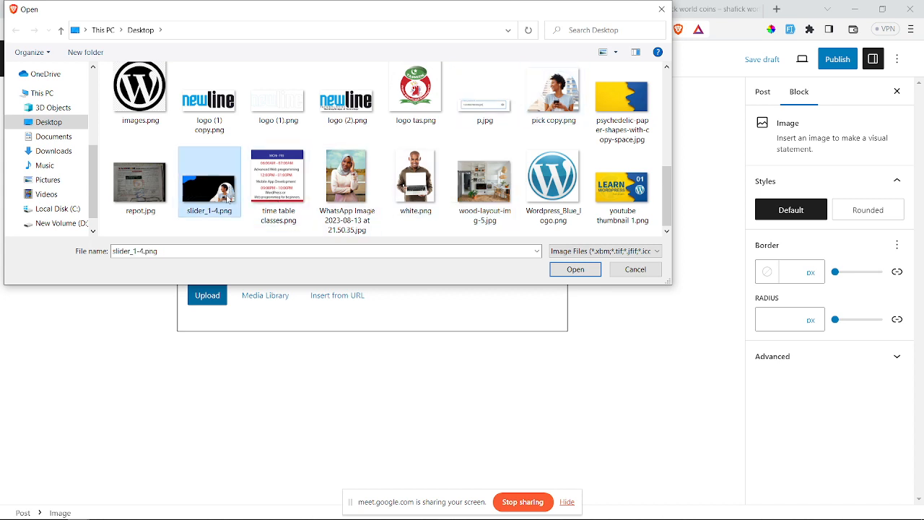
click(576, 270)
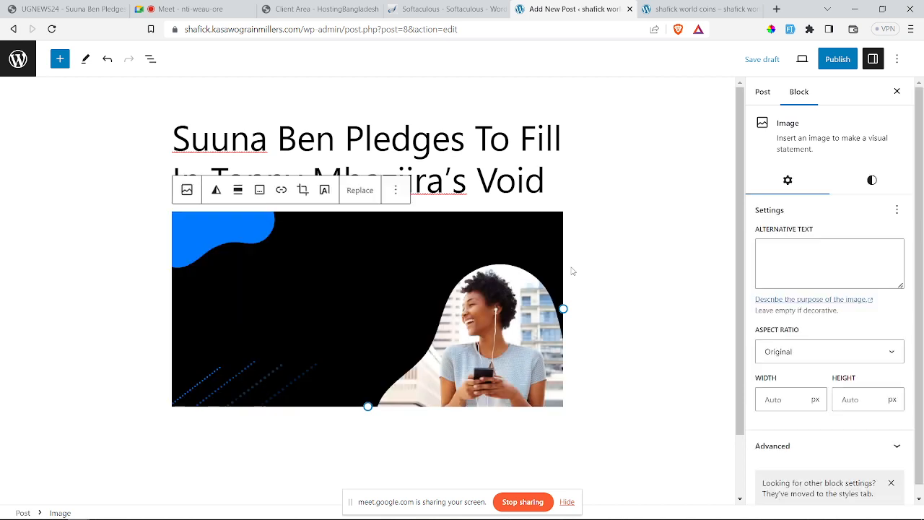
Step: Insert an empty Paragraph block below the image, then switch to the UGNEWS24 Suuna Ben article
click(596, 226)
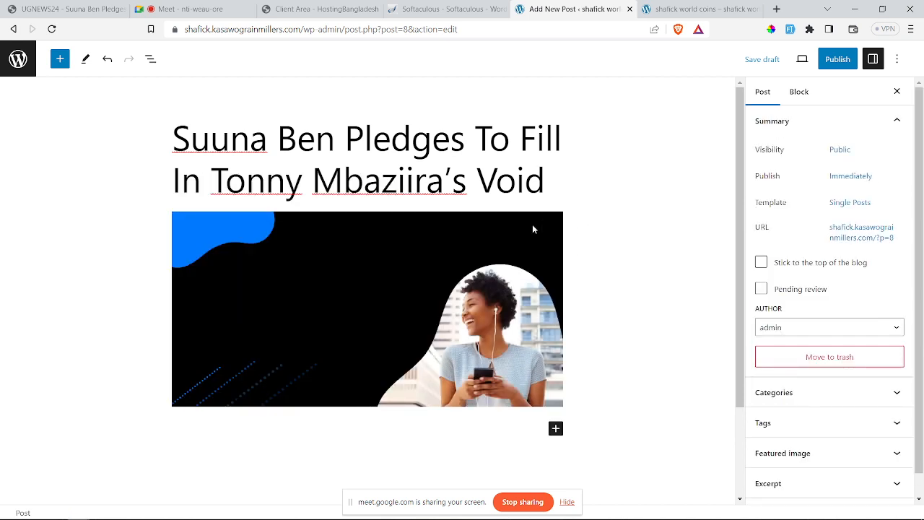
scroll(535, 238, down, 2)
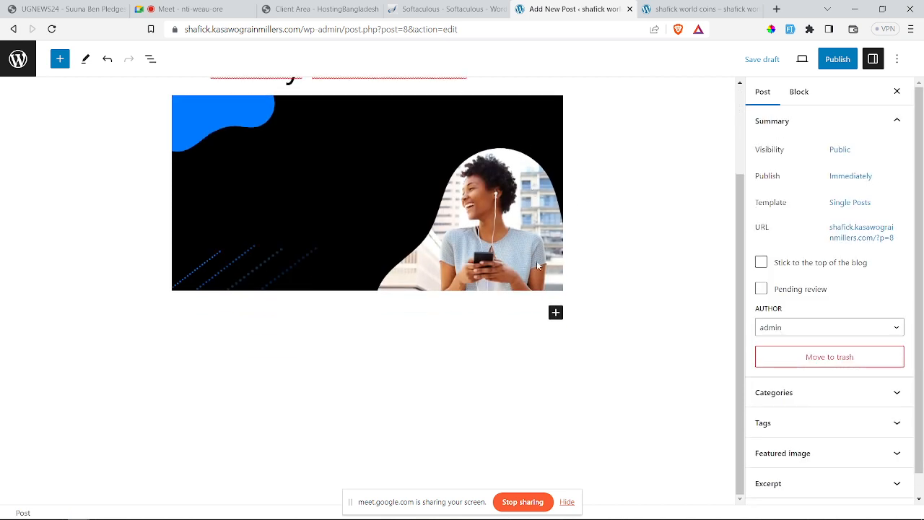
click(555, 314)
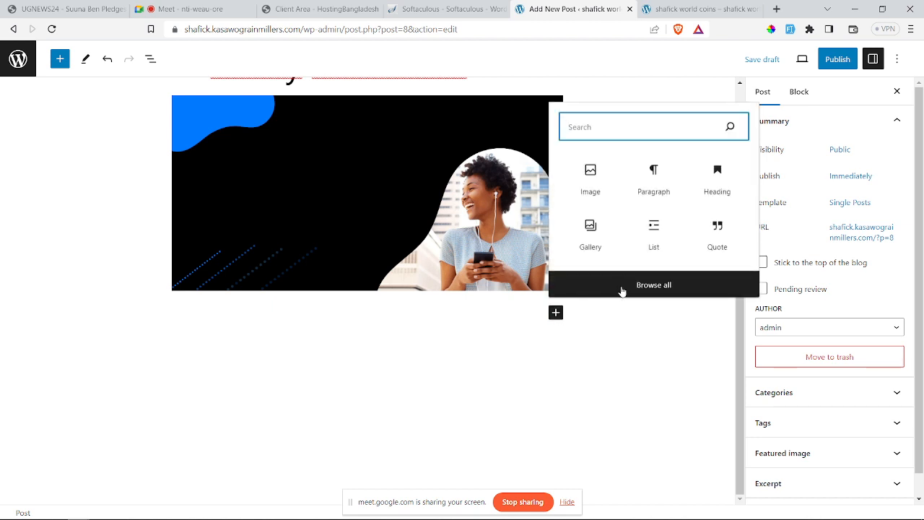
click(654, 181)
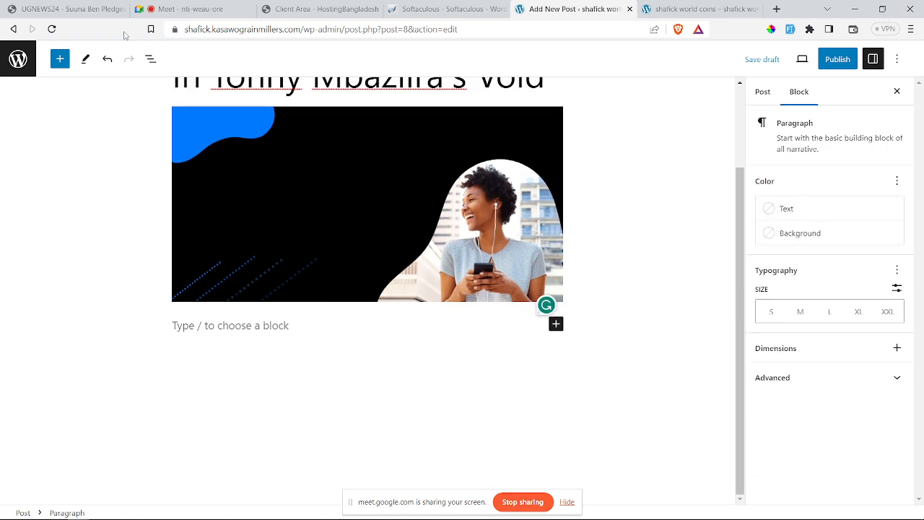
click(69, 8)
scroll(310, 289, down, 5)
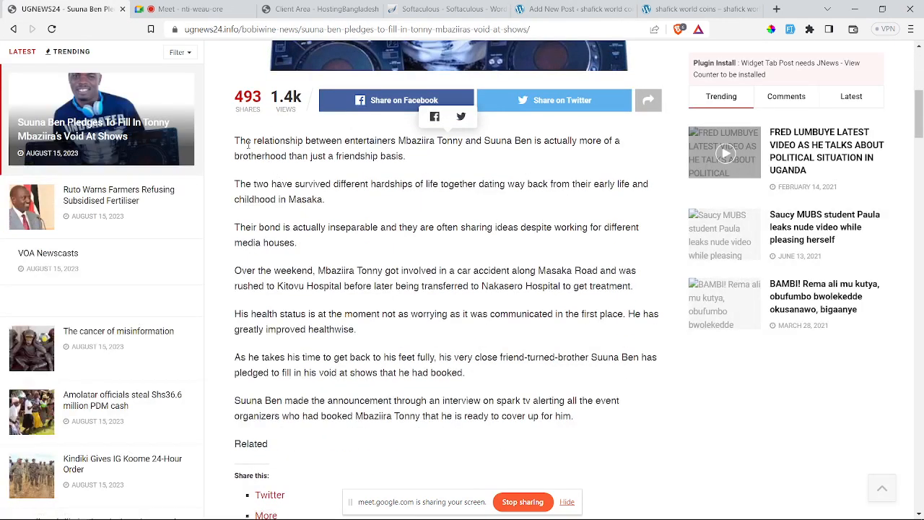
Step: Select the article's seven body paragraphs, from 'The relationship' onward, and switch back to the post editor
drag(238, 141, 609, 424)
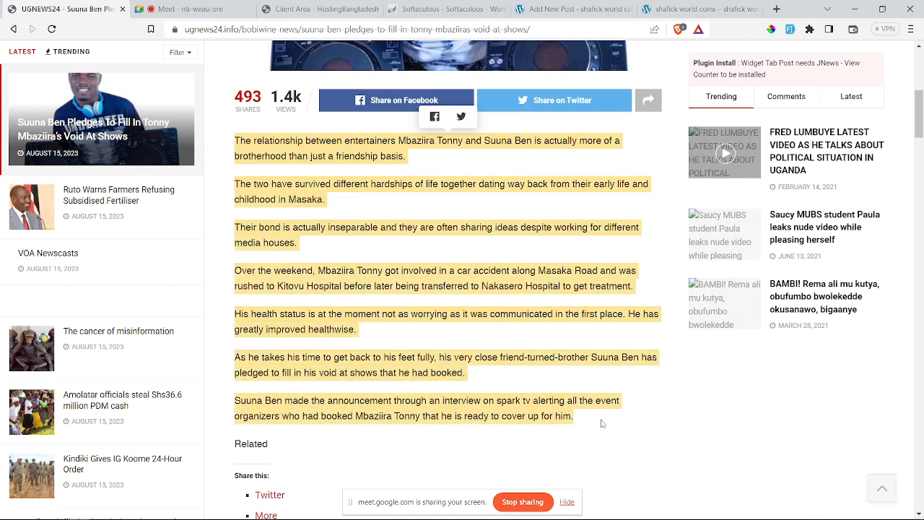
click(668, 9)
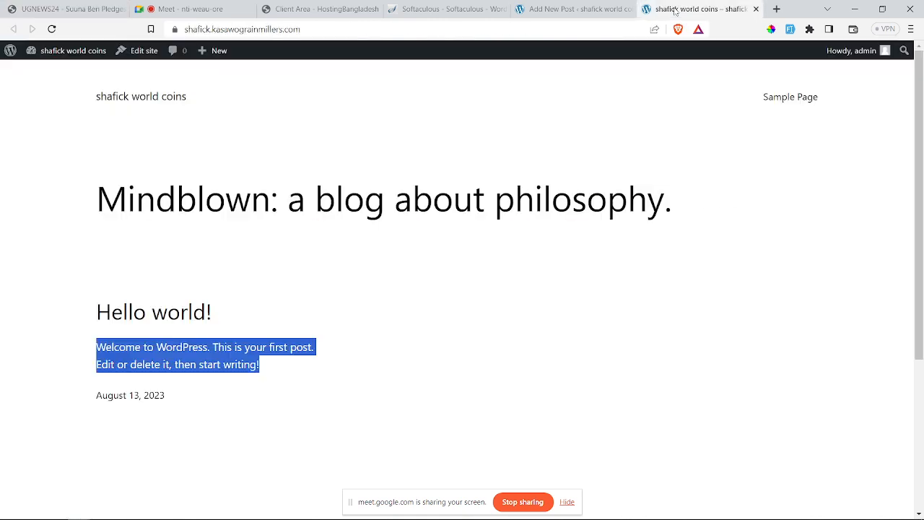
click(564, 9)
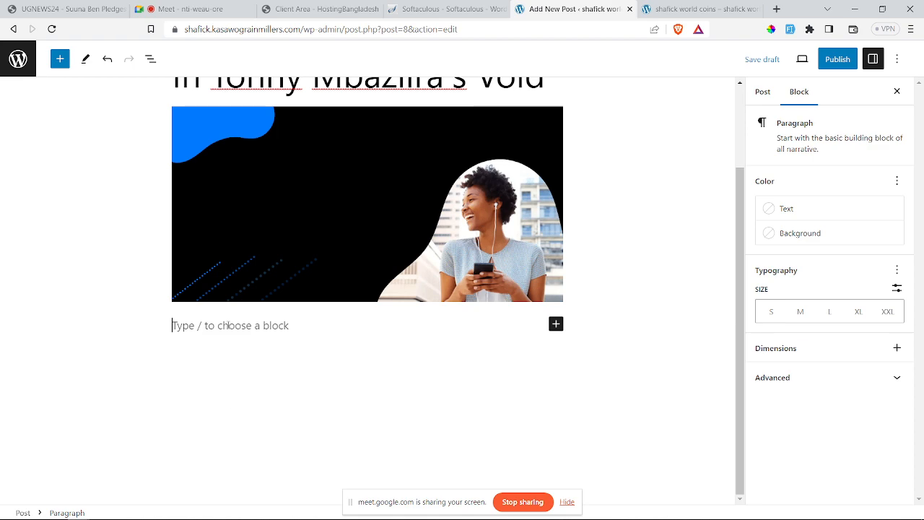
Step: Paste the copied article paragraphs into the empty paragraph block and review them
key(ctrl+v)
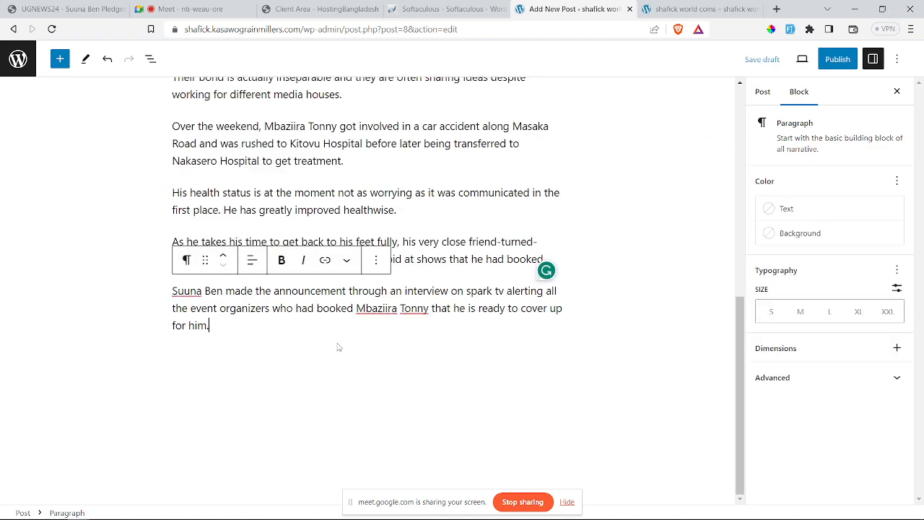
scroll(337, 348, up, 6)
scroll(337, 347, down, 3)
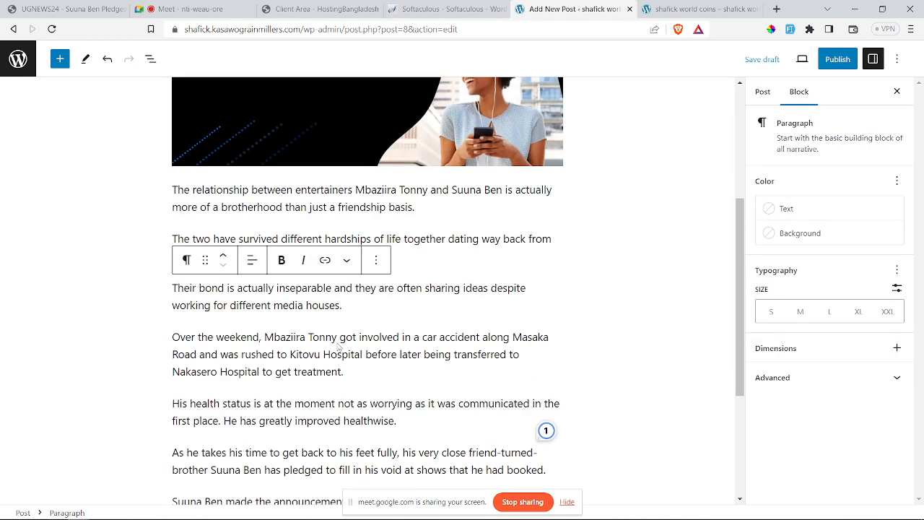
scroll(337, 347, down, 3)
scroll(337, 350, up, 6)
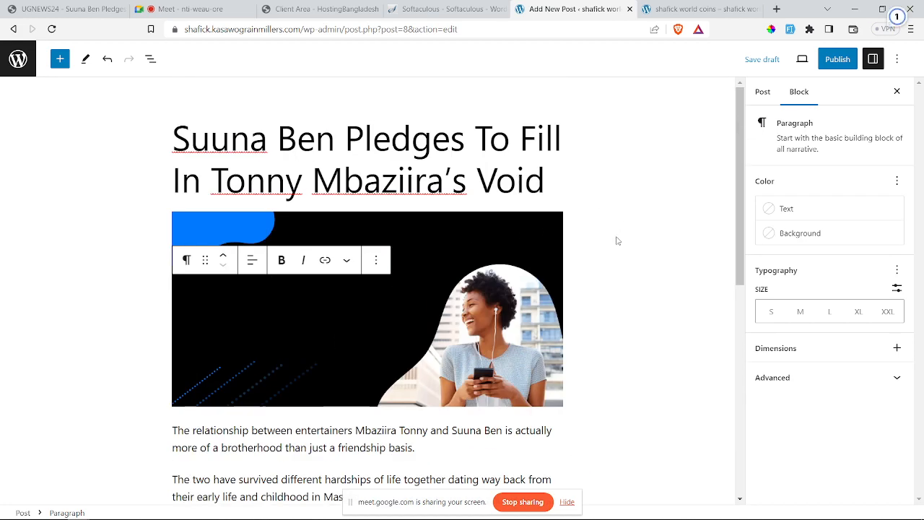
Step: Open the block picker after the last paragraph, ending with the spark tv announcement
click(490, 142)
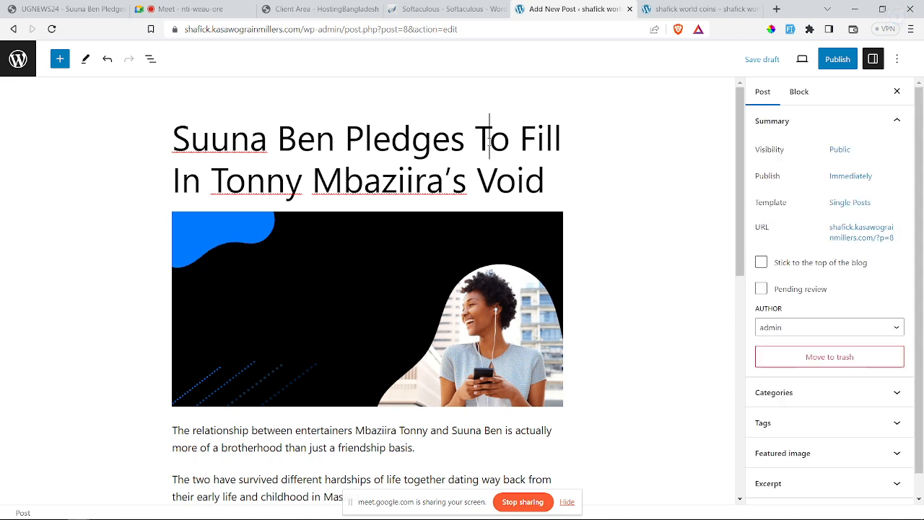
scroll(554, 164, down, 5)
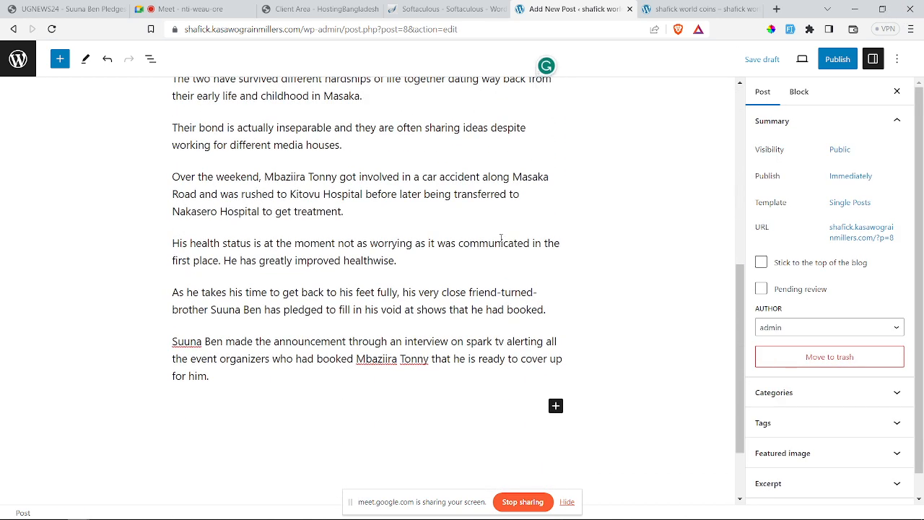
click(555, 406)
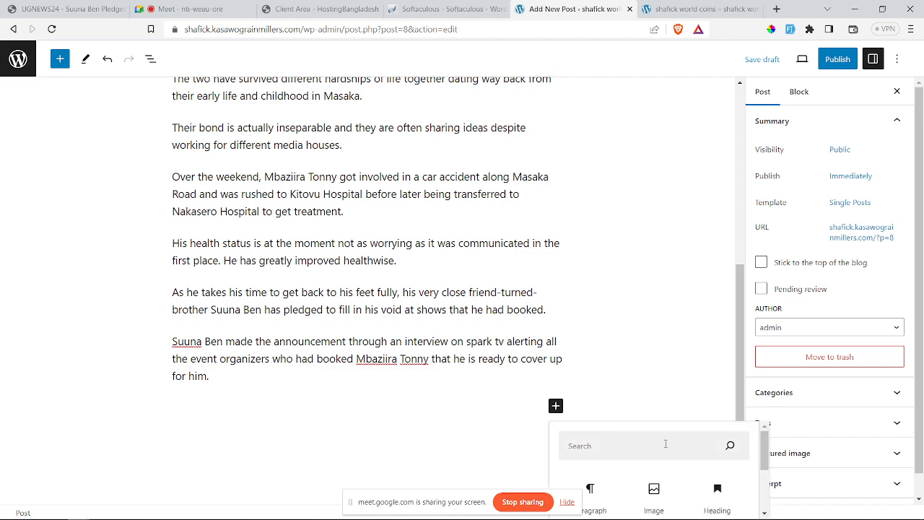
scroll(663, 444, down, 2)
scroll(621, 394, down, 2)
Step: Open the full block library and browse the available block types
click(650, 507)
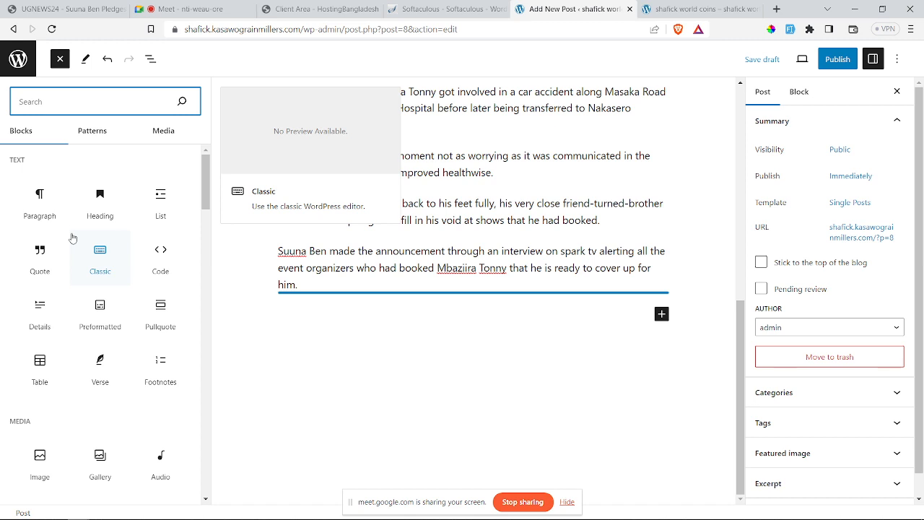
scroll(72, 237, down, 2)
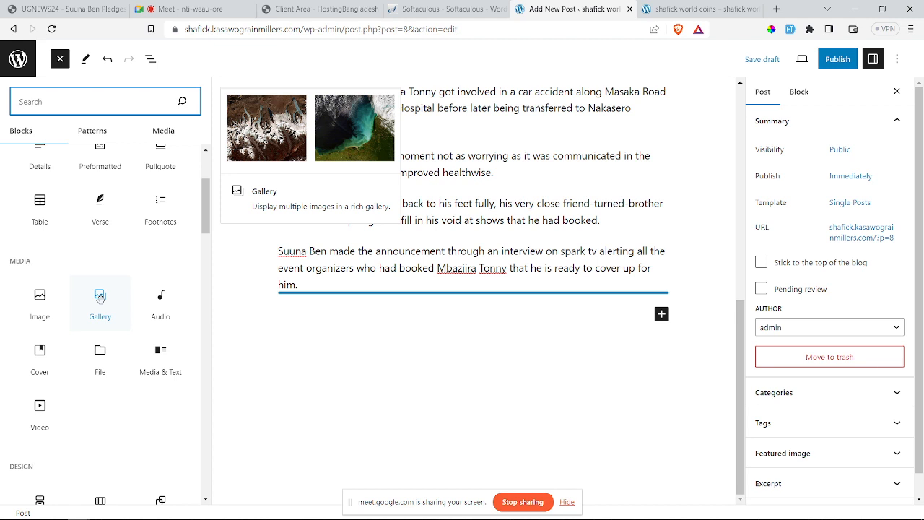
scroll(100, 299, up, 3)
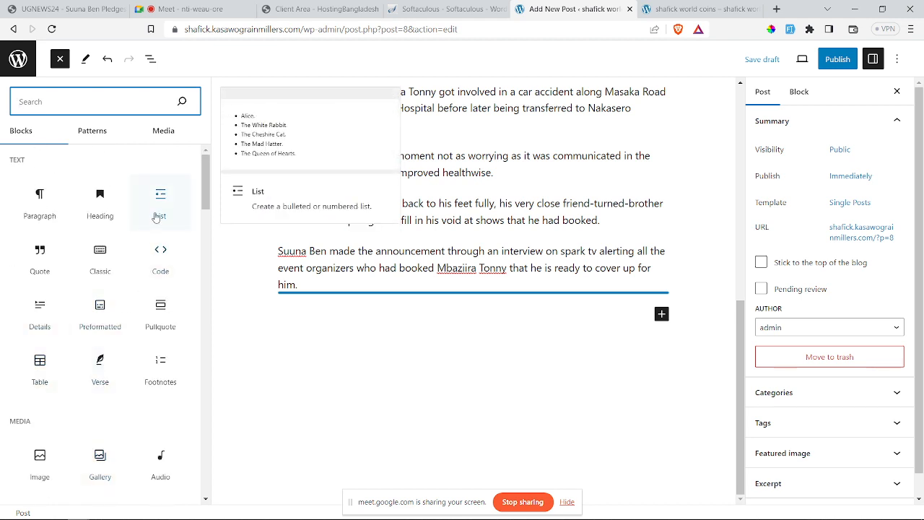
scroll(73, 320, down, 8)
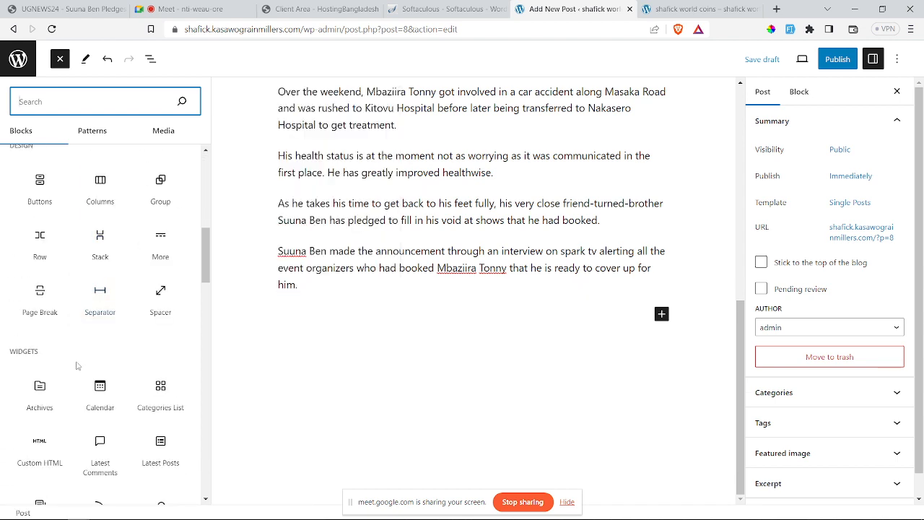
scroll(77, 366, down, 10)
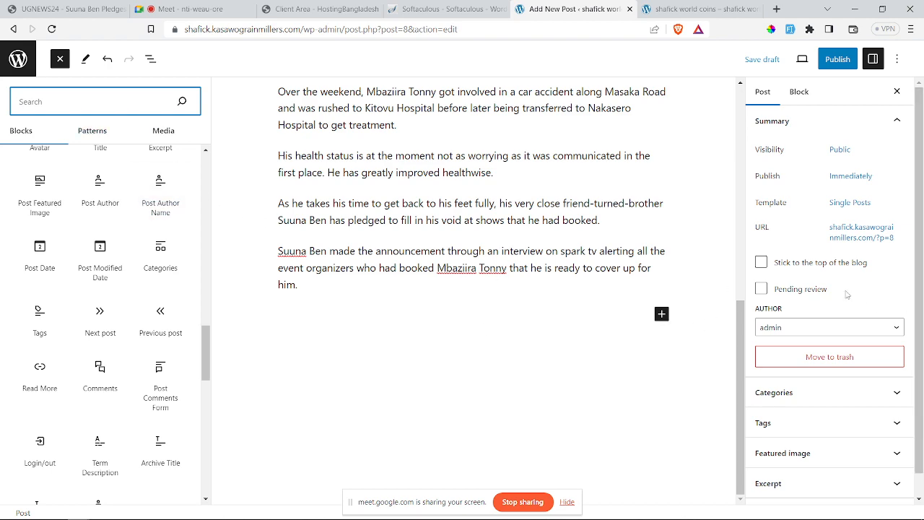
scroll(848, 294, down, 1)
Step: Tick the Sports News category and its Football subcategory in the Categories panel
click(836, 369)
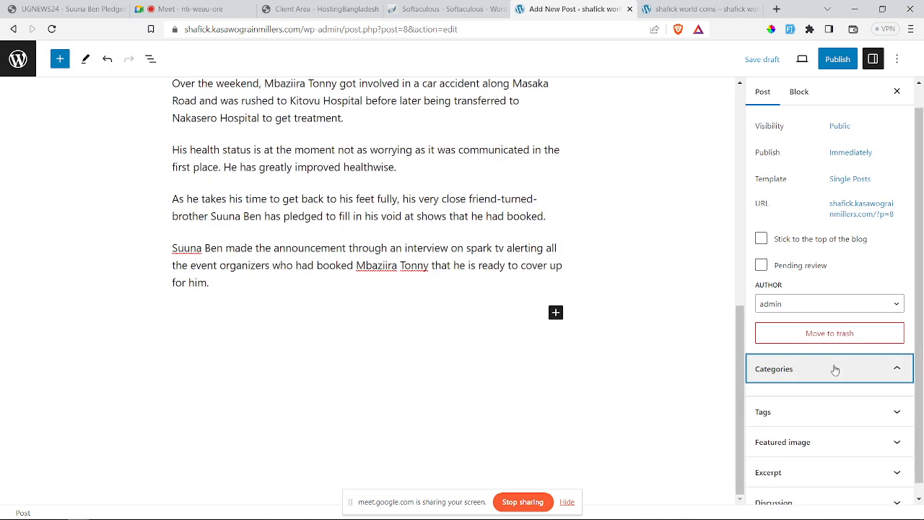
scroll(825, 364, down, 2)
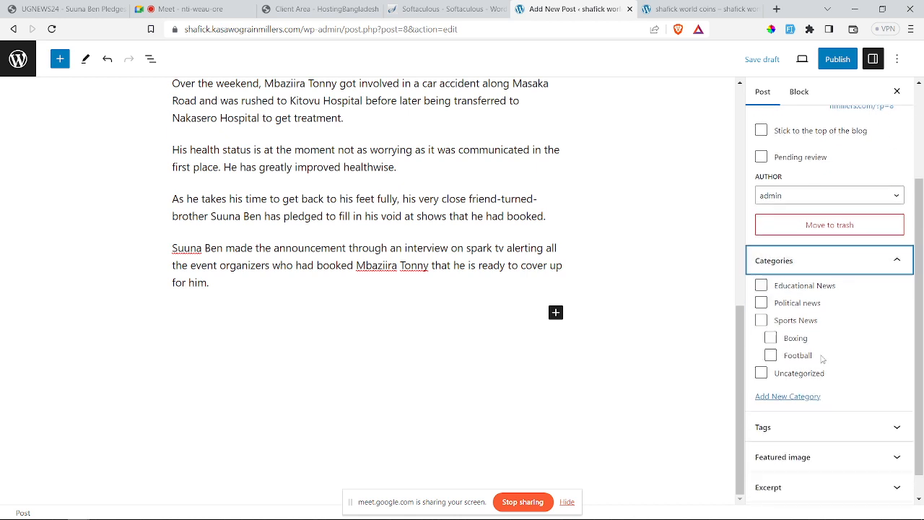
scroll(822, 359, down, 1)
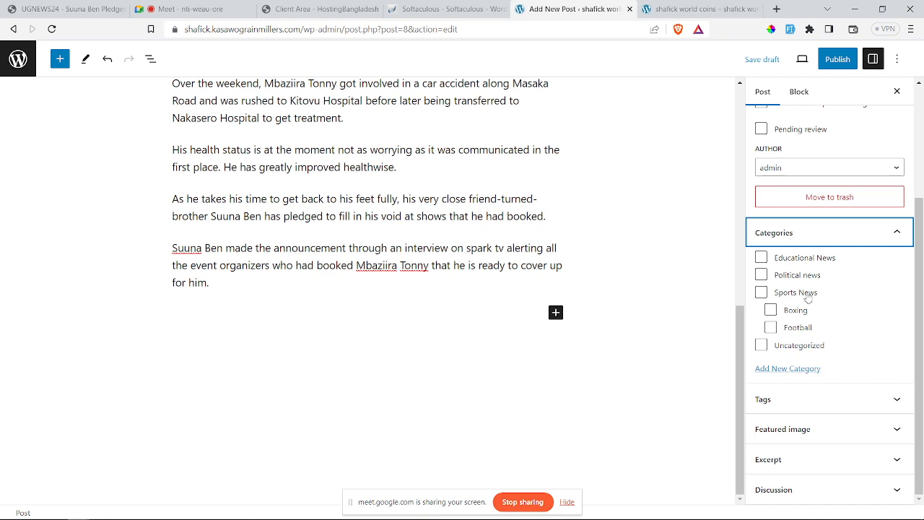
click(761, 293)
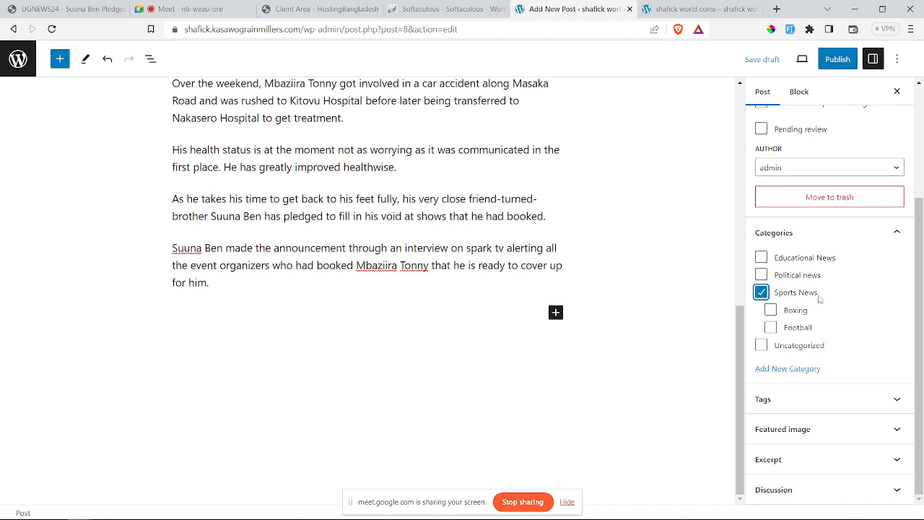
click(772, 329)
scroll(588, 268, up, 10)
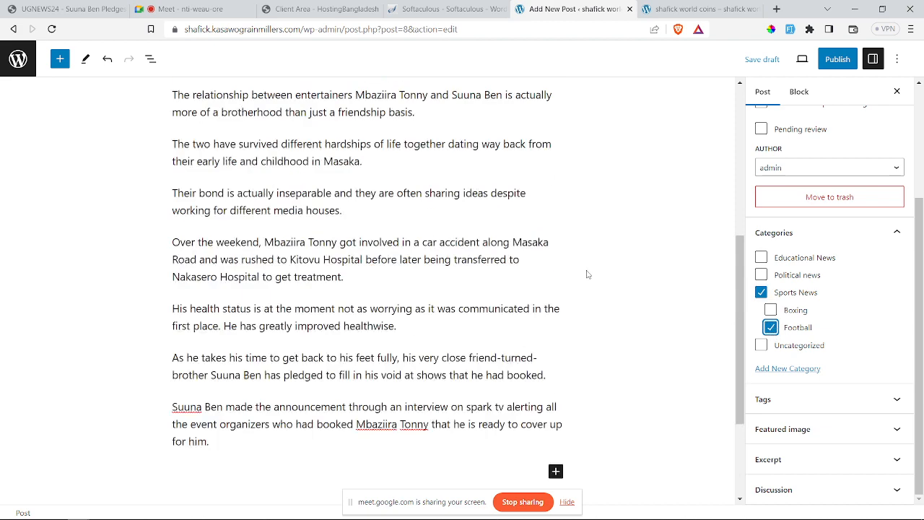
scroll(802, 171, up, 4)
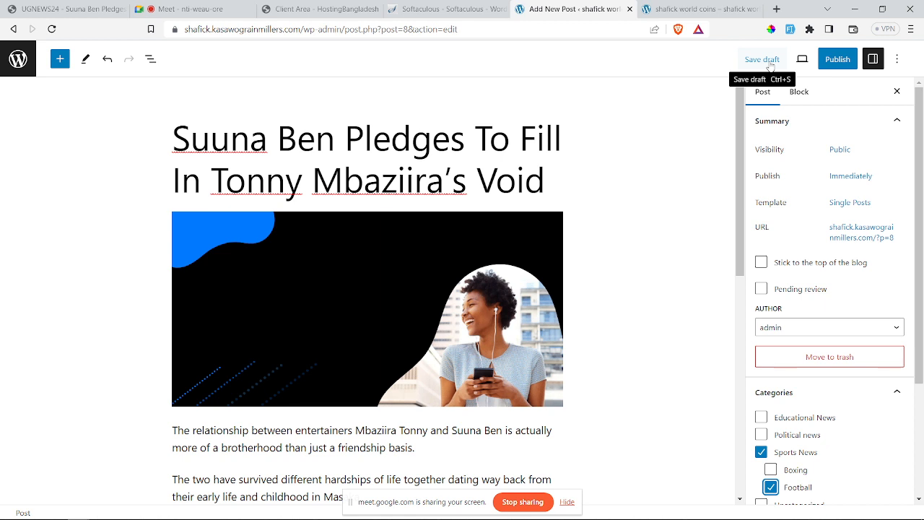
Step: Publish the Suuna Ben post and open its live article page
click(839, 60)
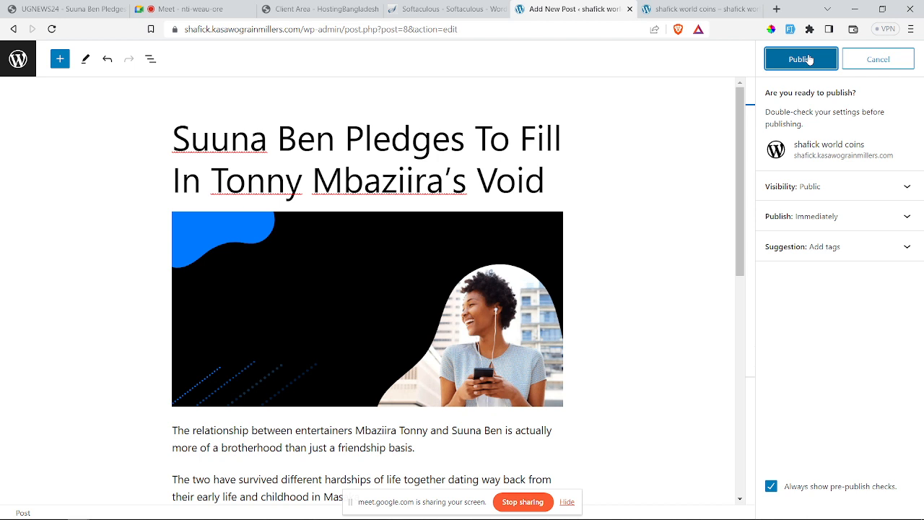
click(809, 60)
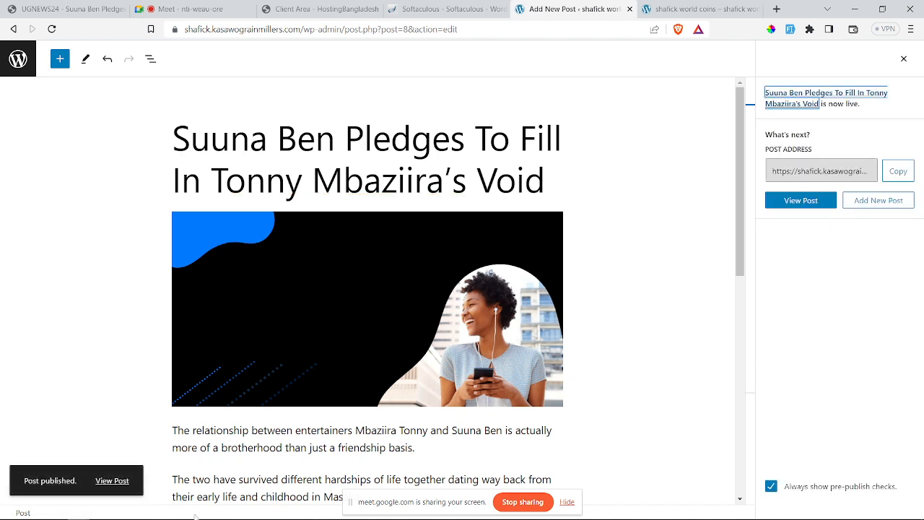
click(104, 487)
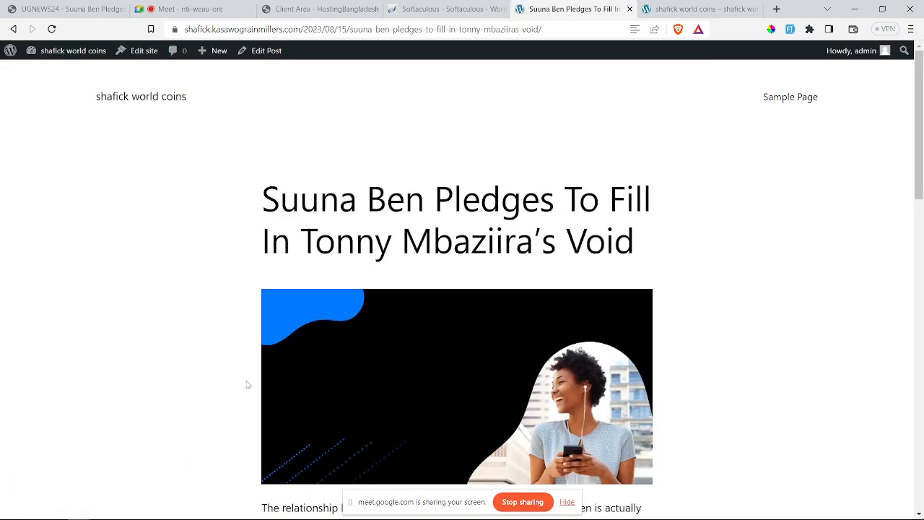
Step: Scroll through the live Suuna Ben post to check its title, image, text and categories
scroll(246, 385, down, 10)
scroll(248, 382, up, 8)
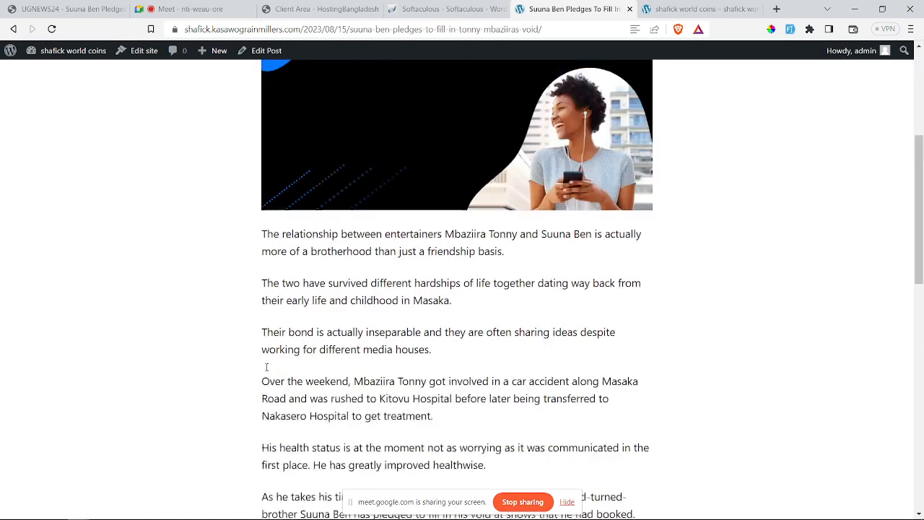
scroll(267, 368, up, 1)
scroll(267, 369, down, 9)
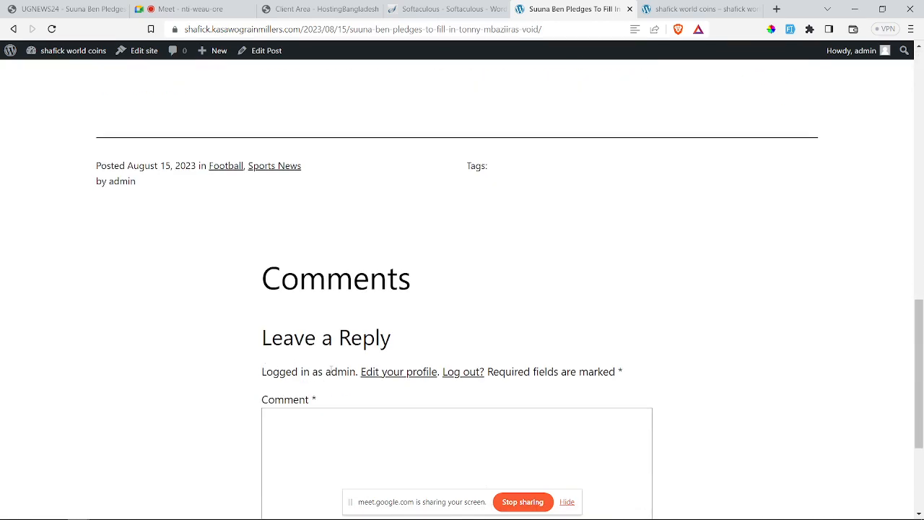
scroll(361, 355, up, 10)
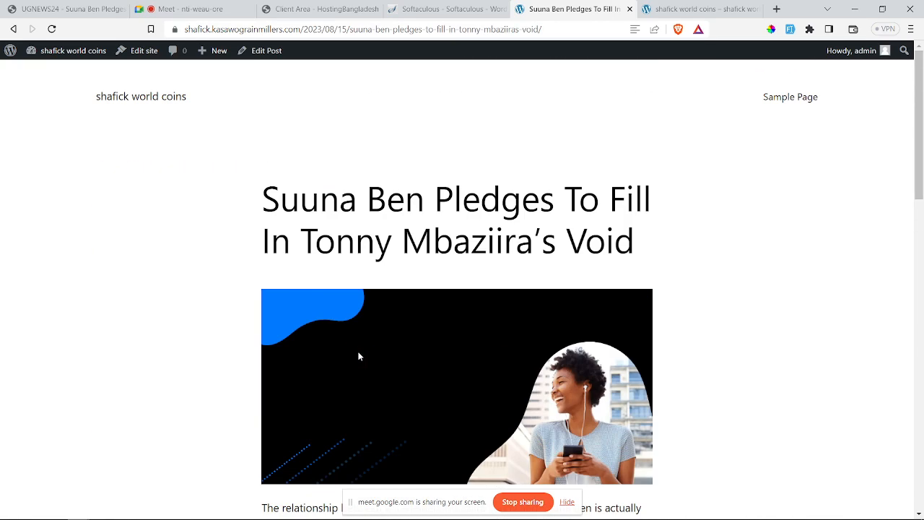
scroll(354, 346, down, 10)
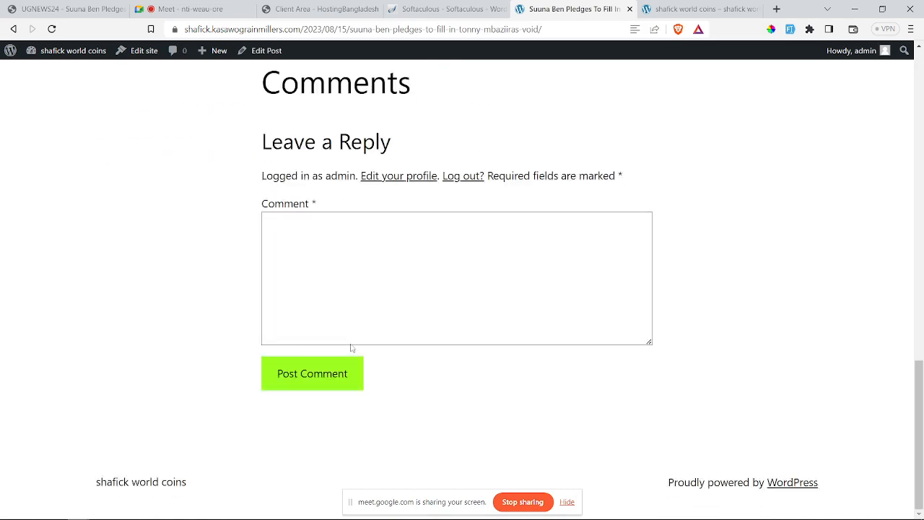
scroll(356, 344, up, 10)
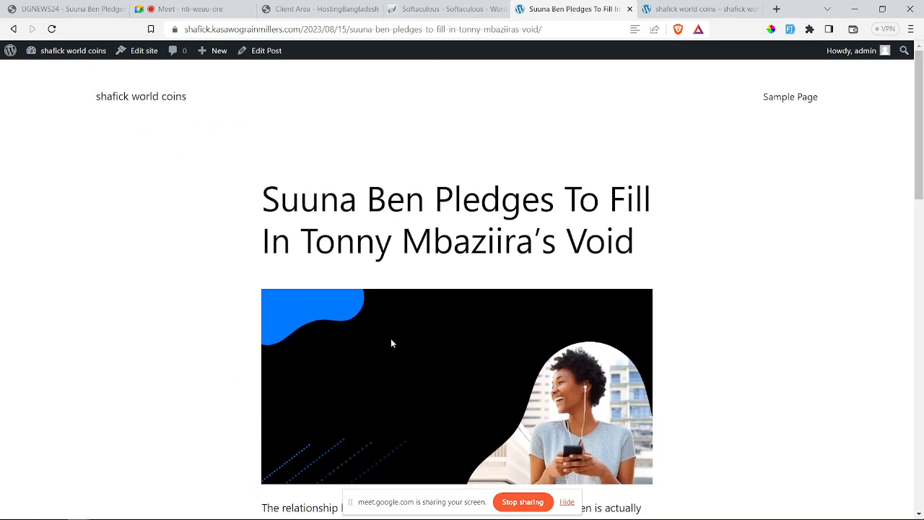
scroll(390, 342, down, 10)
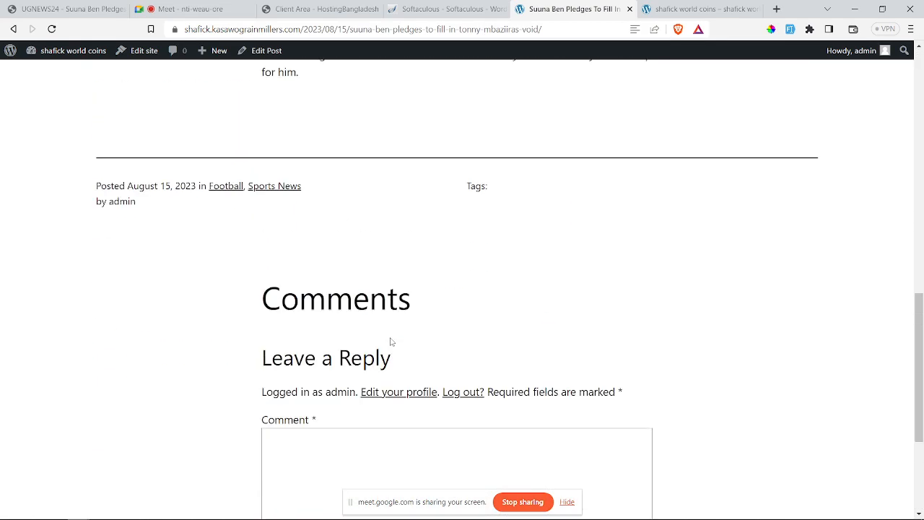
scroll(391, 341, up, 3)
scroll(390, 342, up, 10)
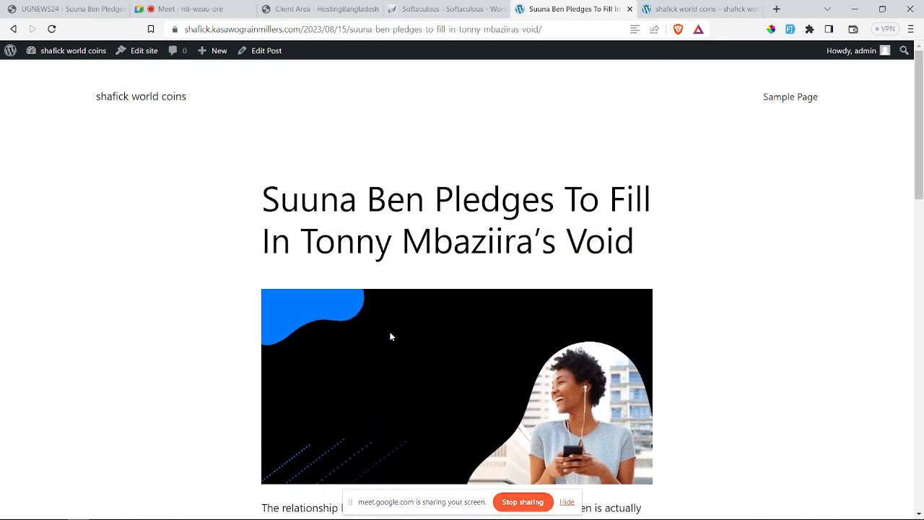
triple_click(346, 208)
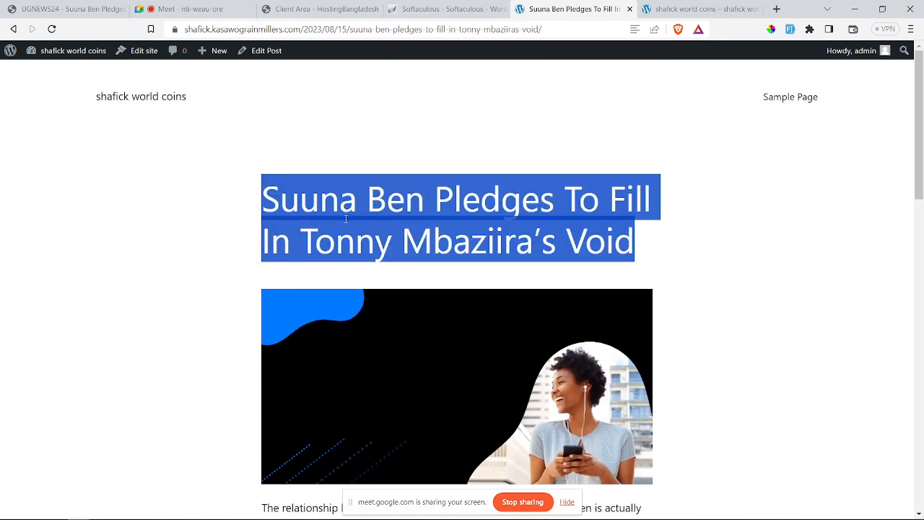
click(346, 219)
Step: Check the blog home page and Softaculous install tabs, then return to the published post
click(697, 9)
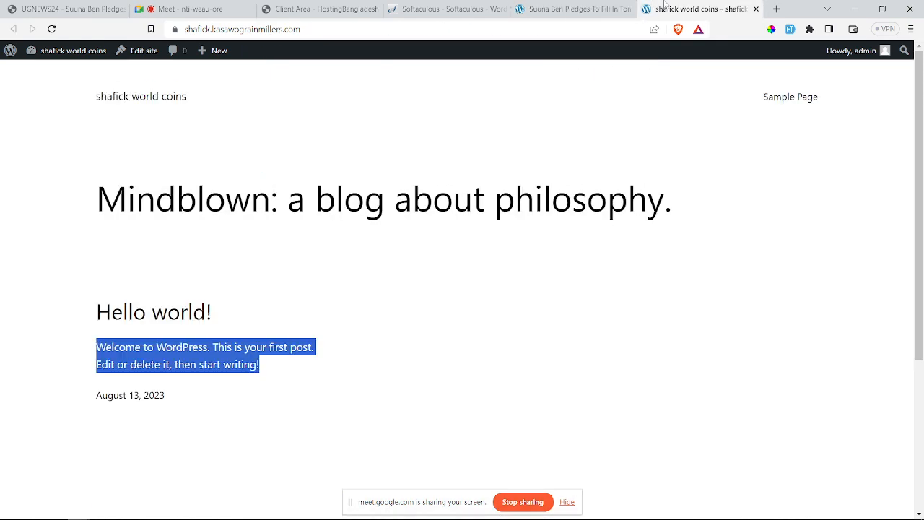
click(577, 9)
click(481, 8)
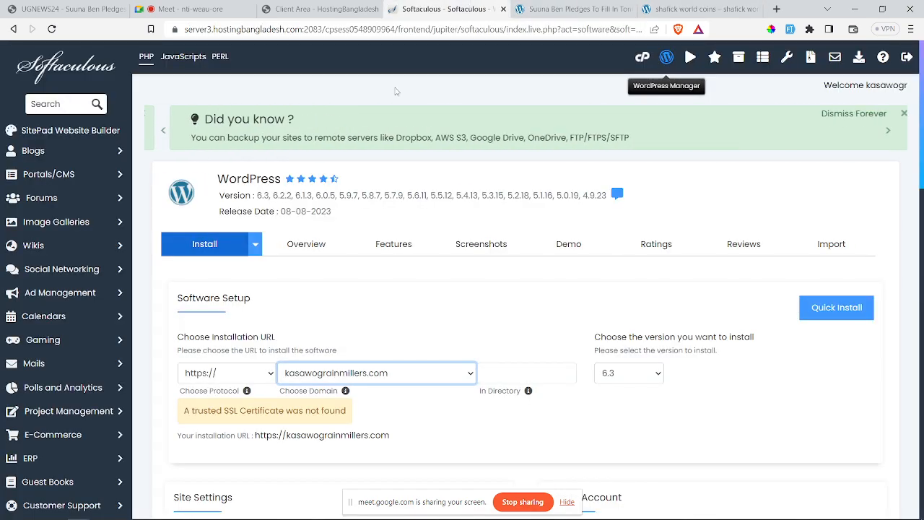
scroll(412, 286, down, 1)
click(587, 7)
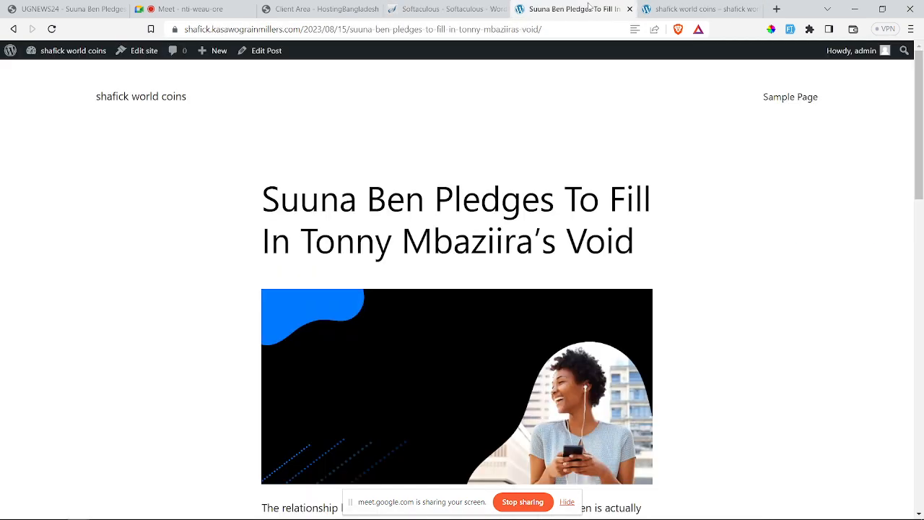
click(697, 9)
click(583, 7)
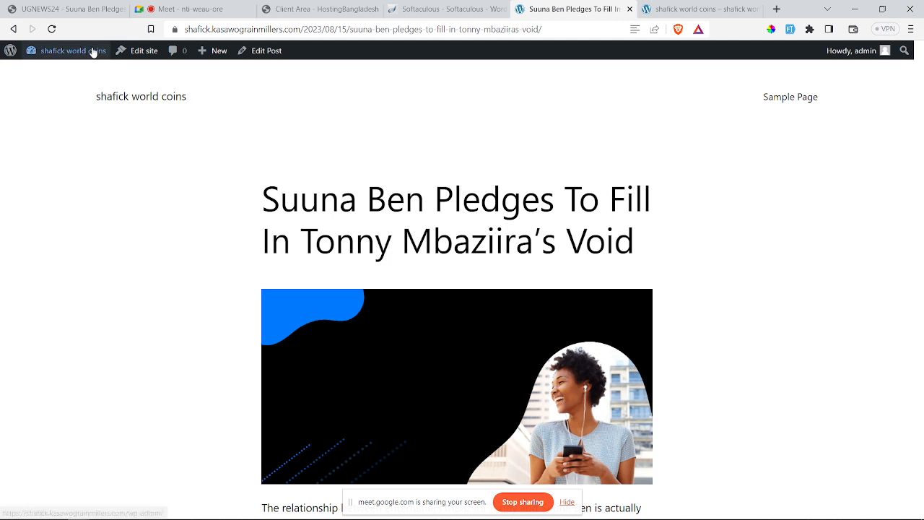
Step: Go to the admin dashboard, glancing at the blog front page tab on the way
mouse_move(72, 50)
click(62, 74)
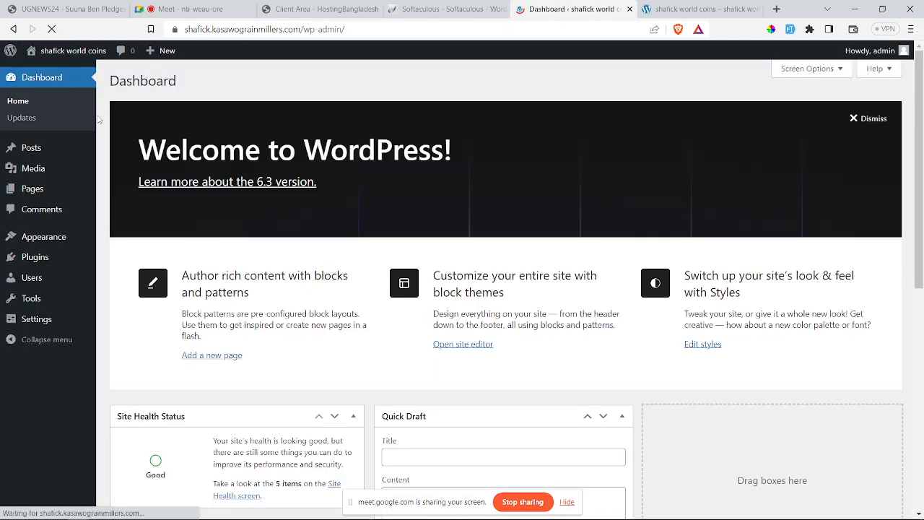
mouse_move(43, 181)
mouse_move(44, 148)
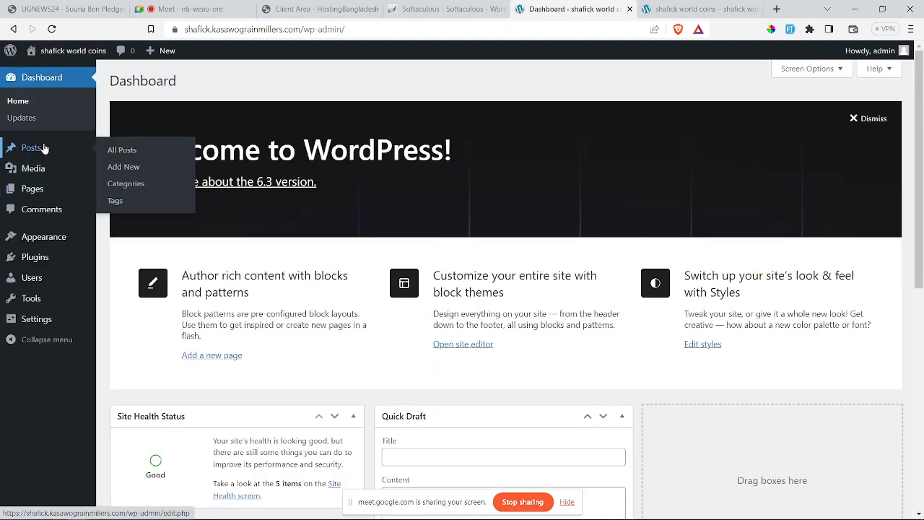
click(694, 8)
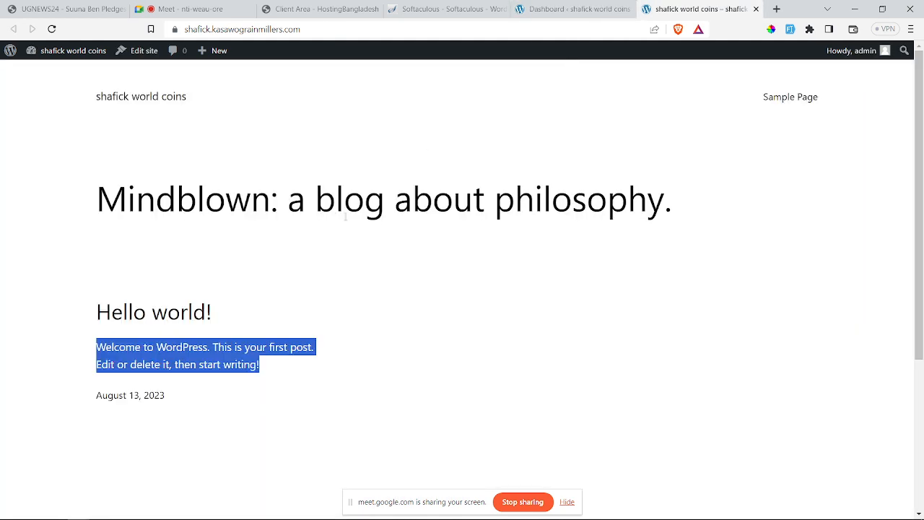
click(570, 9)
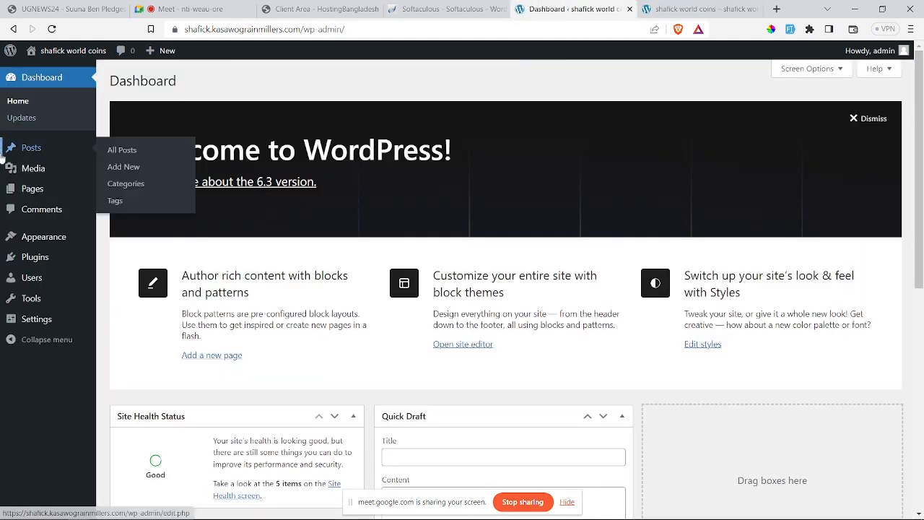
Step: From All Posts, open the Suuna Ben post's Edit link in a new tab and switch to it
mouse_move(36, 148)
click(118, 150)
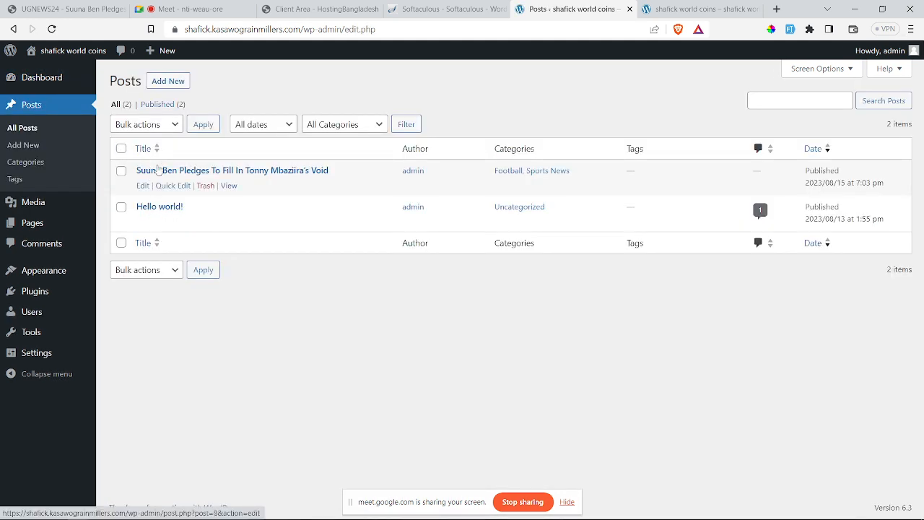
mouse_move(210, 182)
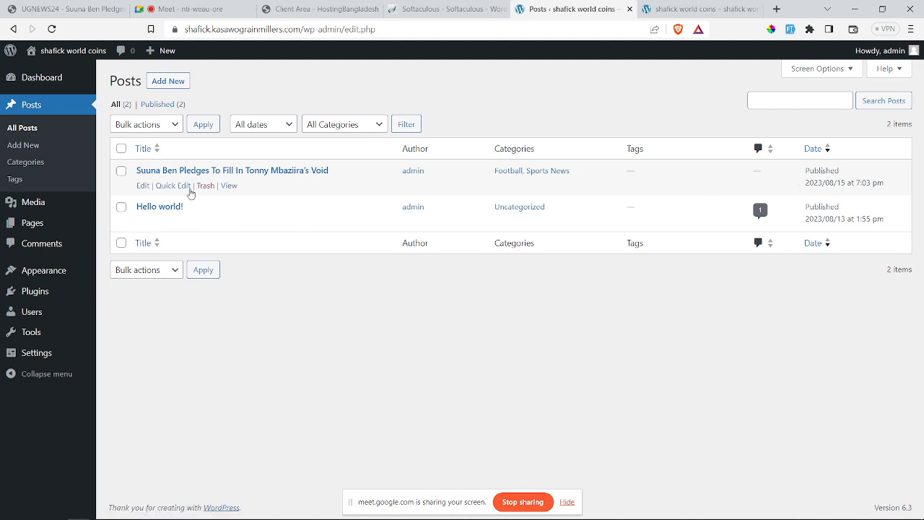
right_click(189, 187)
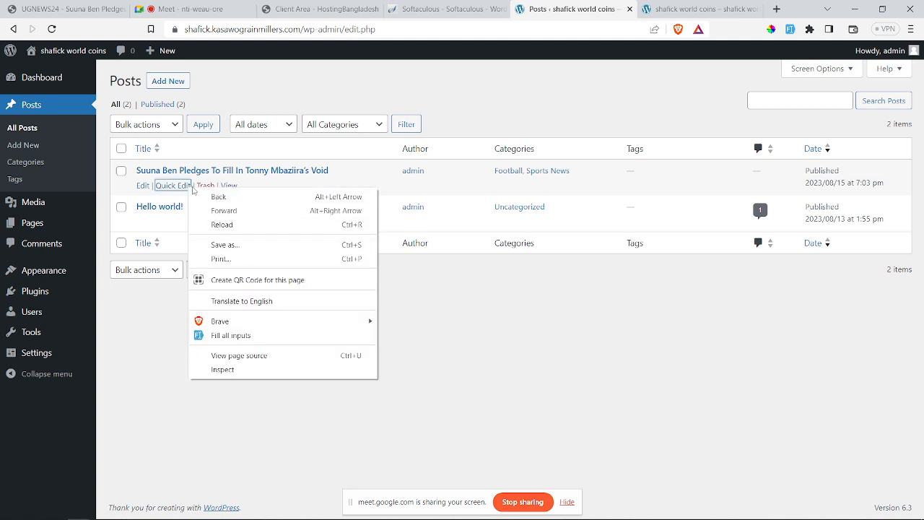
click(486, 356)
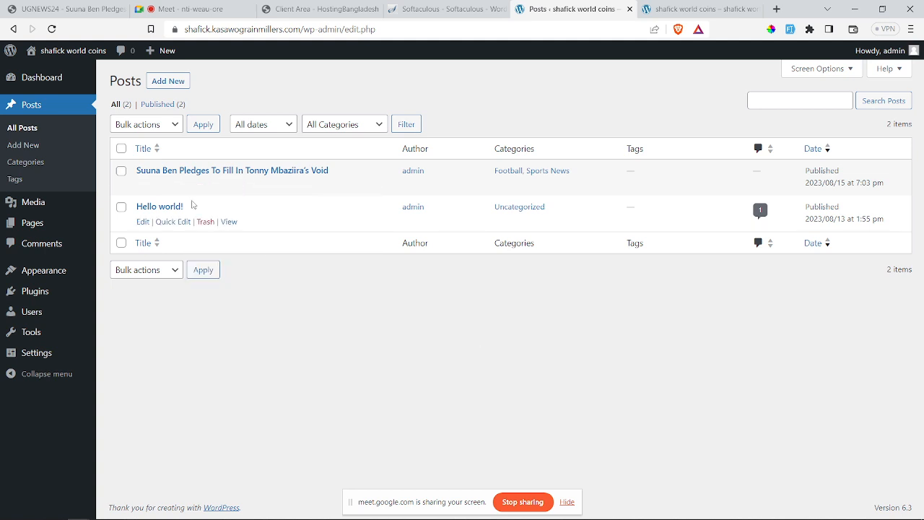
right_click(143, 191)
click(190, 195)
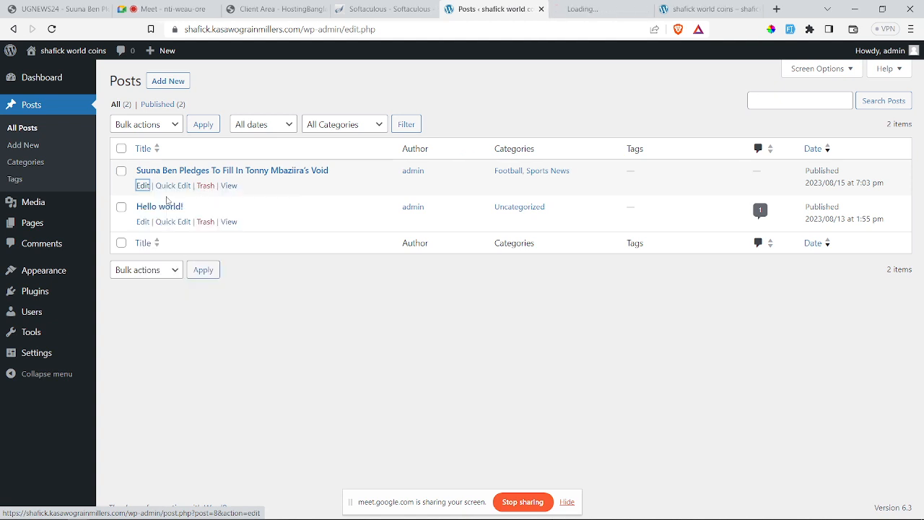
click(562, 7)
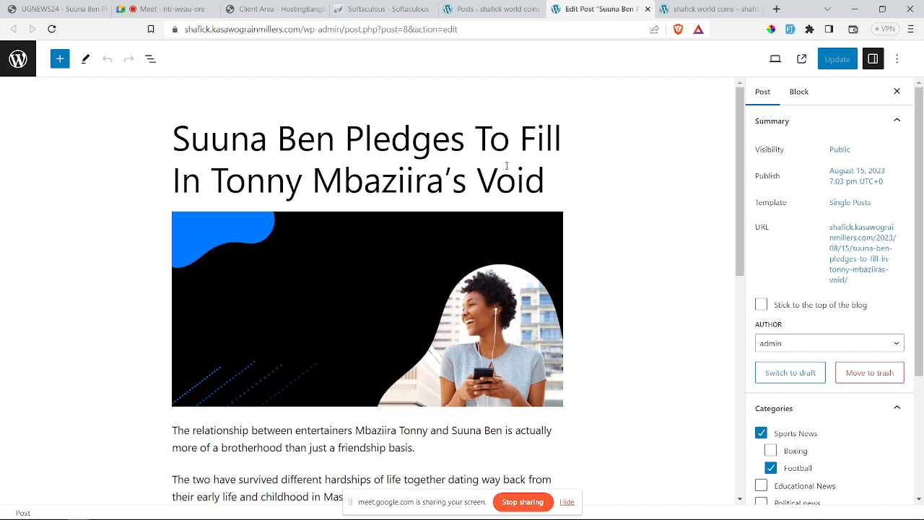
Step: Insert an empty Gallery block below the final spark tv paragraph of the post
click(60, 59)
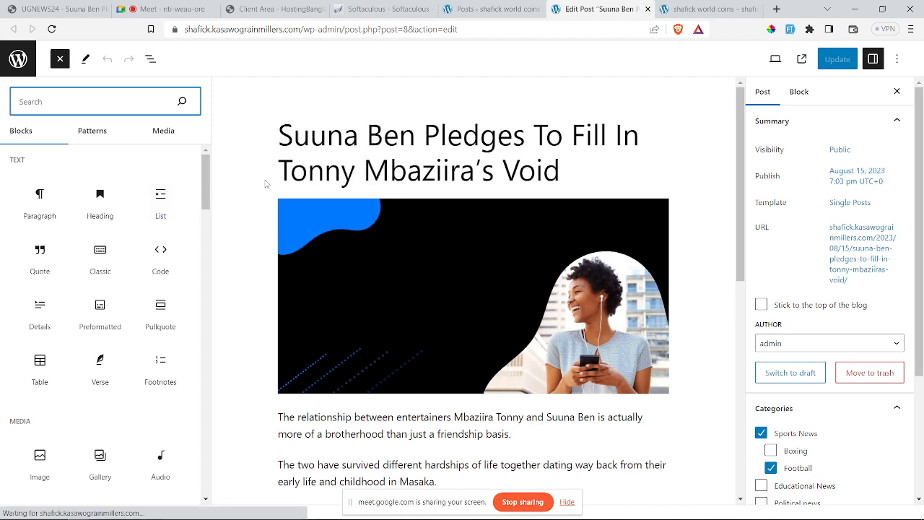
scroll(355, 171, down, 4)
scroll(355, 171, down, 3)
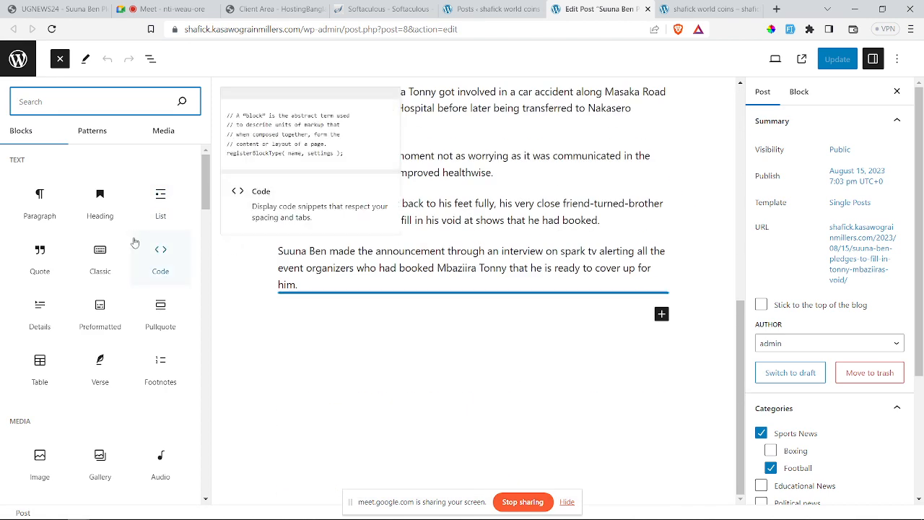
click(665, 320)
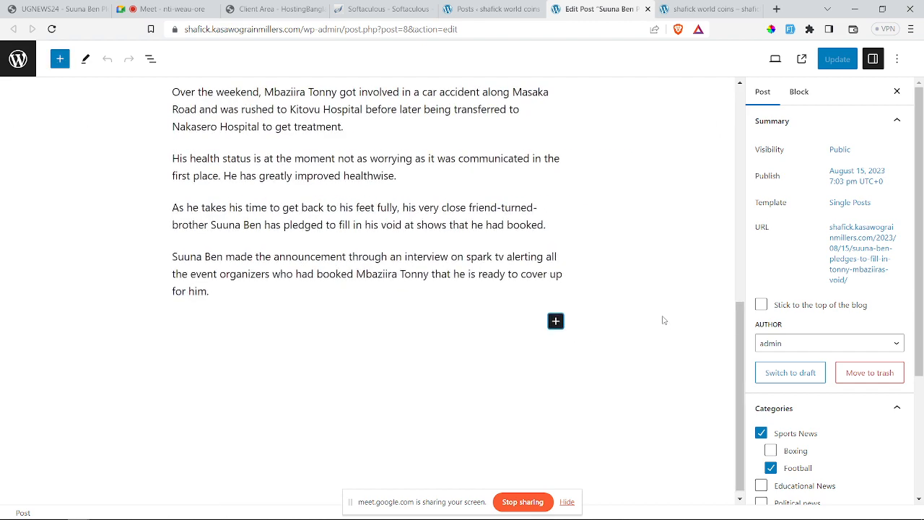
click(556, 321)
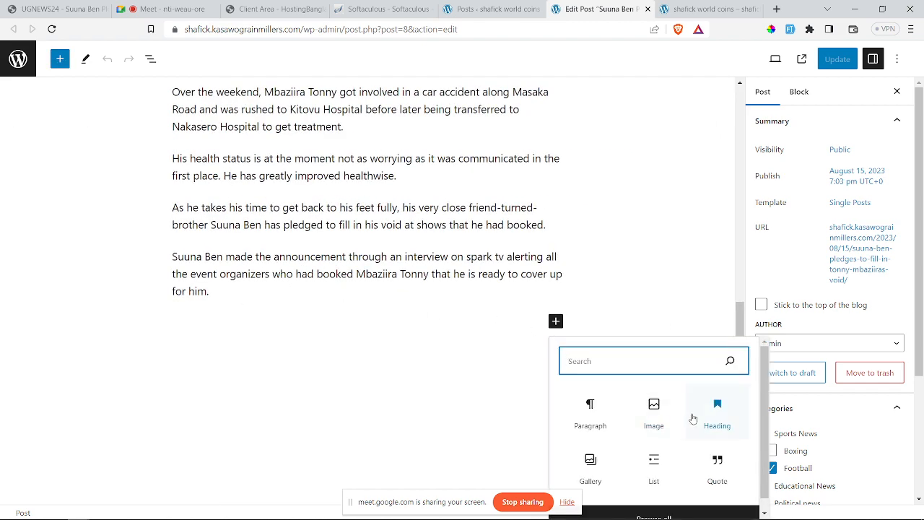
click(603, 469)
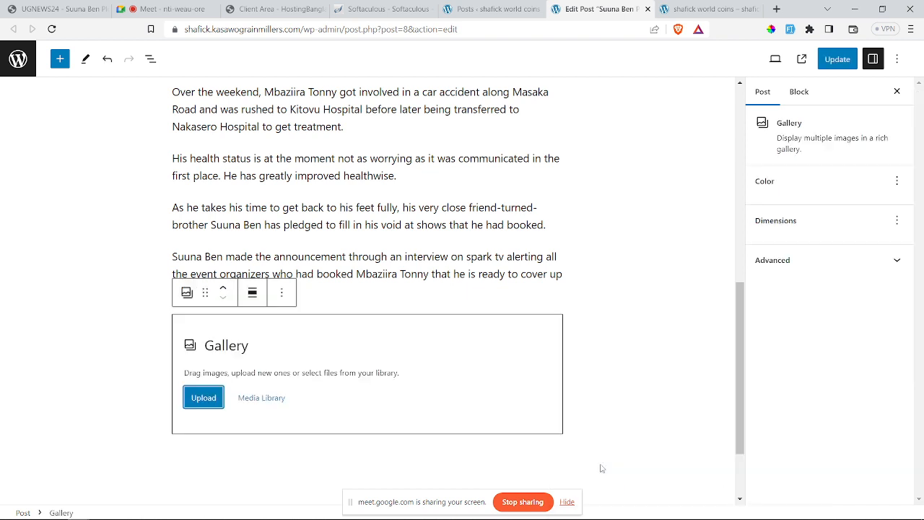
Step: Upload the first five desktop image files into the gallery
click(203, 398)
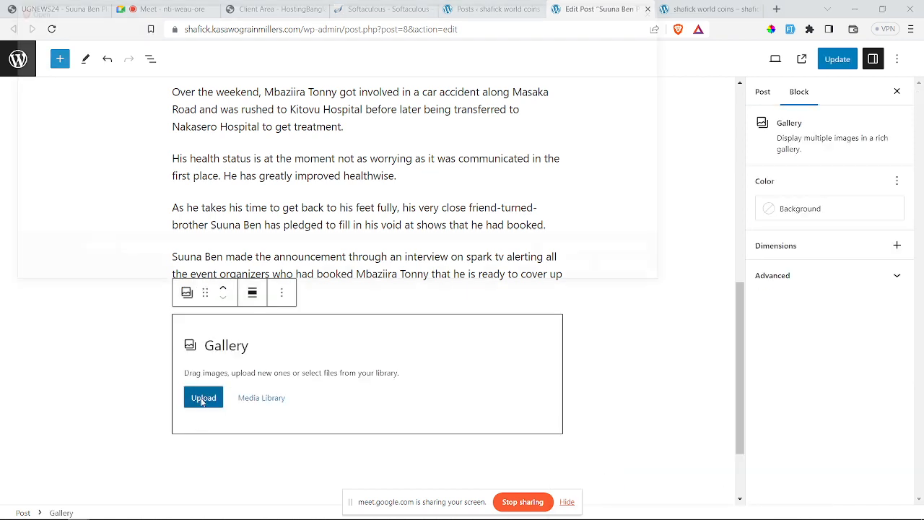
scroll(451, 121, down, 5)
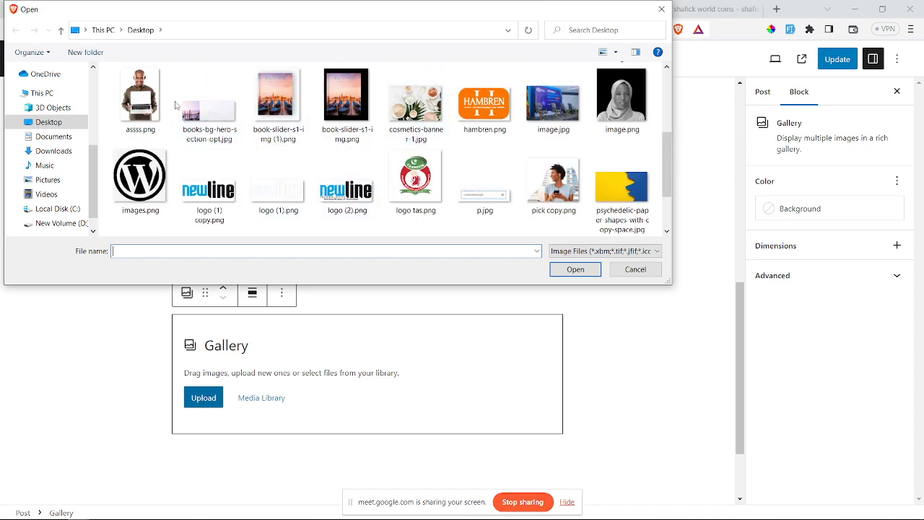
drag(116, 113, 425, 118)
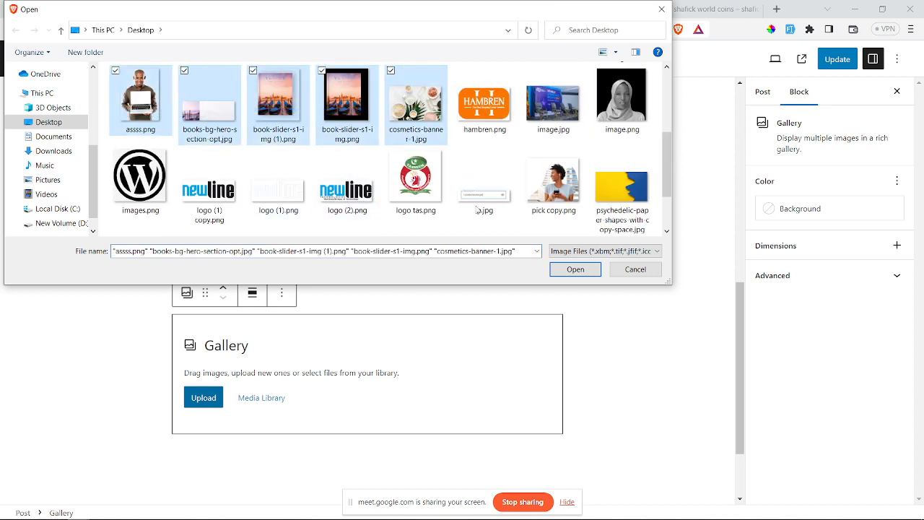
click(574, 268)
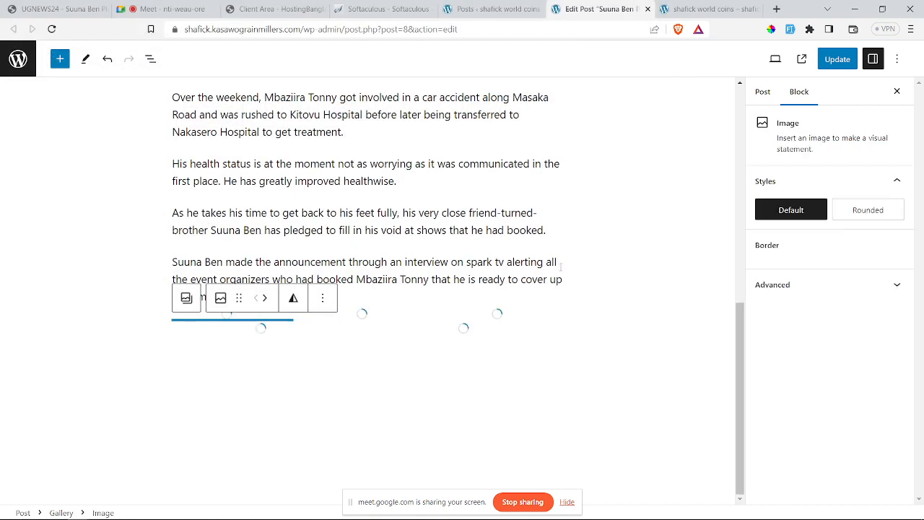
scroll(410, 353, down, 5)
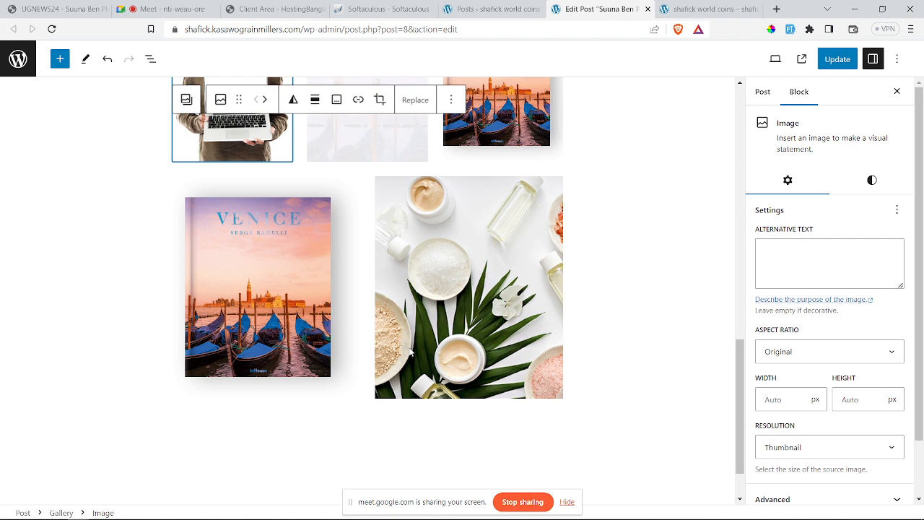
Step: Update the post and reload the site front page to see it listed
click(827, 60)
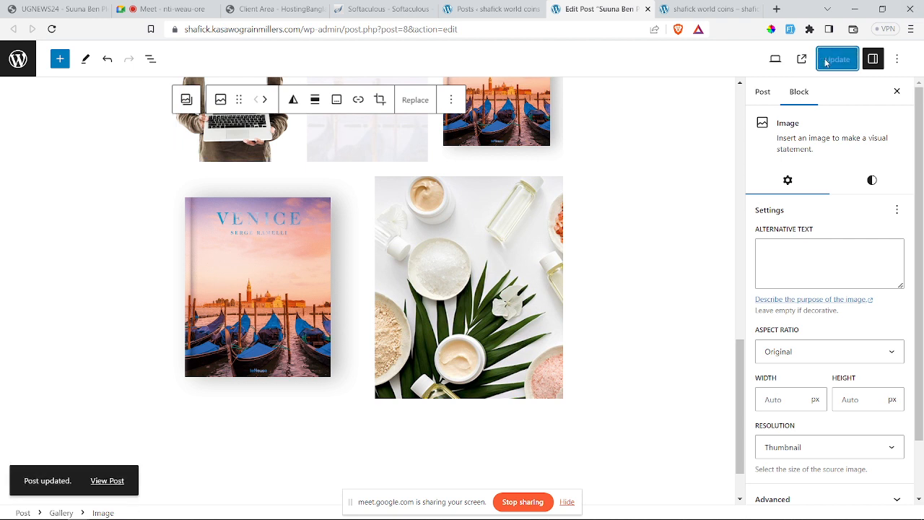
click(708, 9)
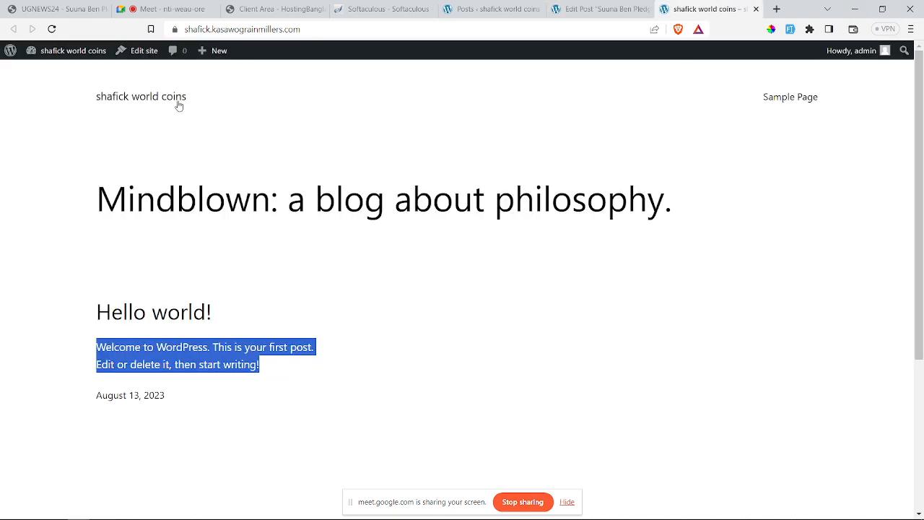
click(53, 29)
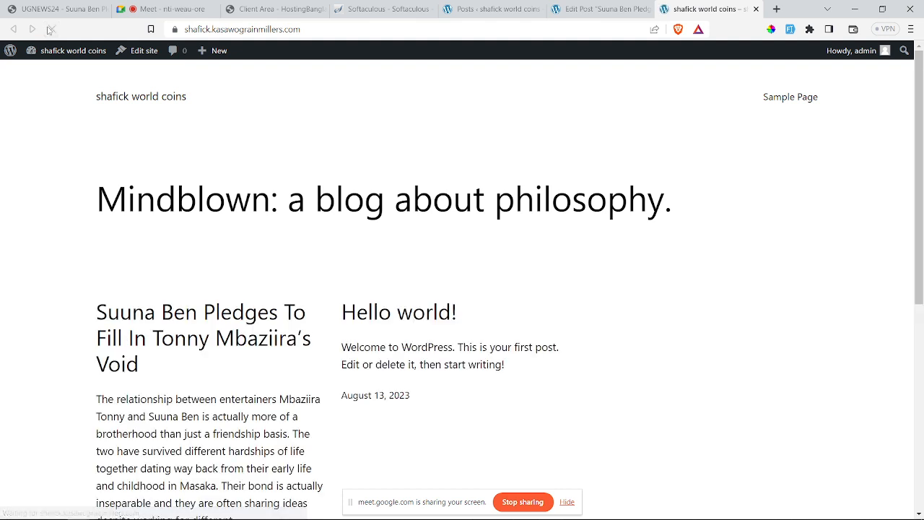
mouse_move(170, 518)
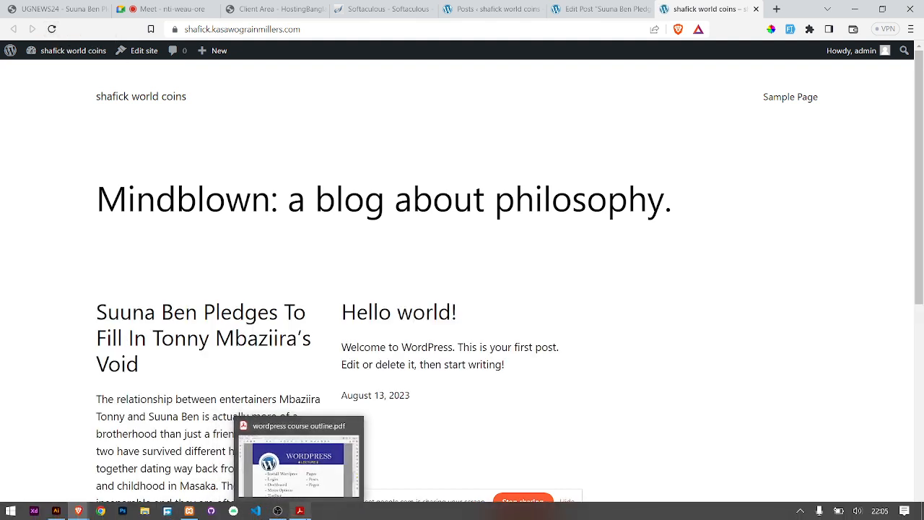
click(299, 511)
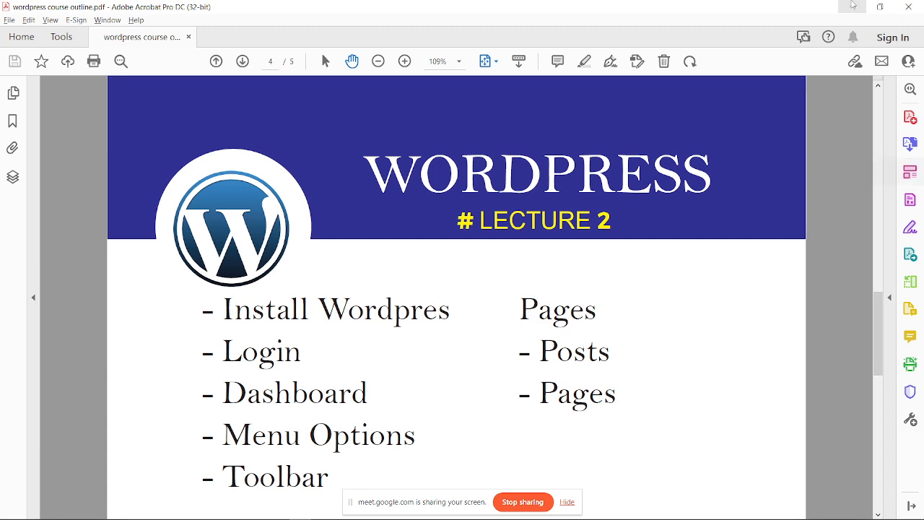
click(853, 6)
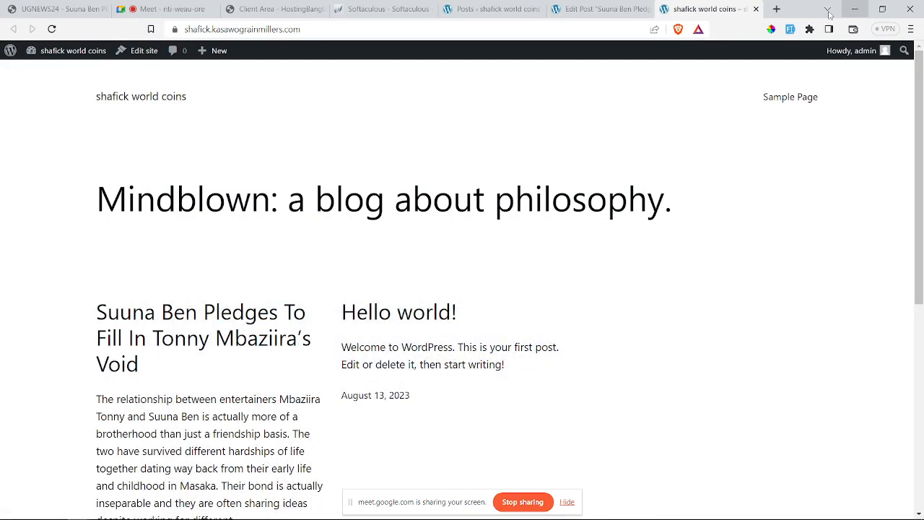
click(610, 9)
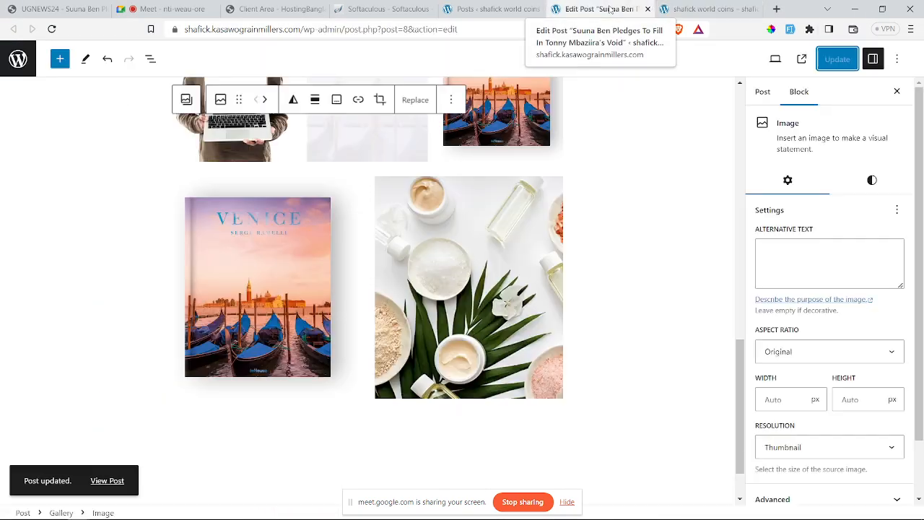
click(704, 8)
click(628, 7)
click(689, 11)
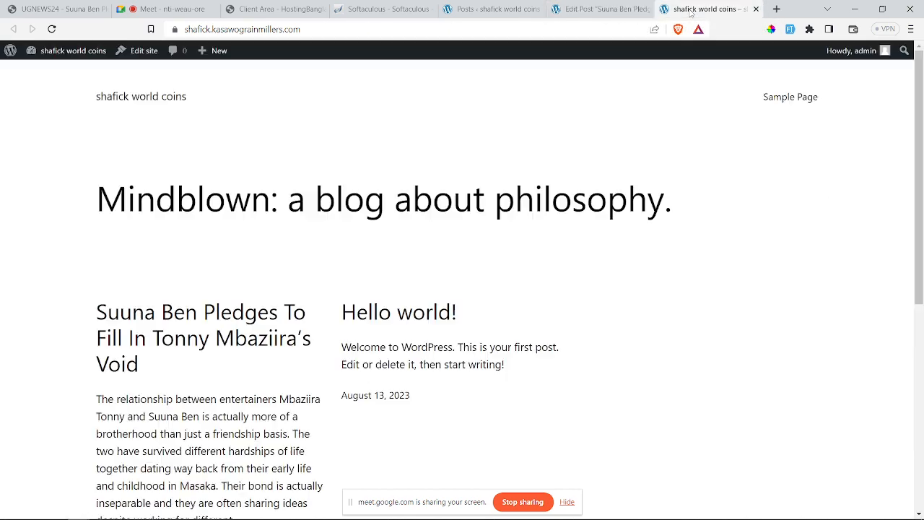
click(624, 8)
click(671, 9)
click(640, 6)
click(683, 9)
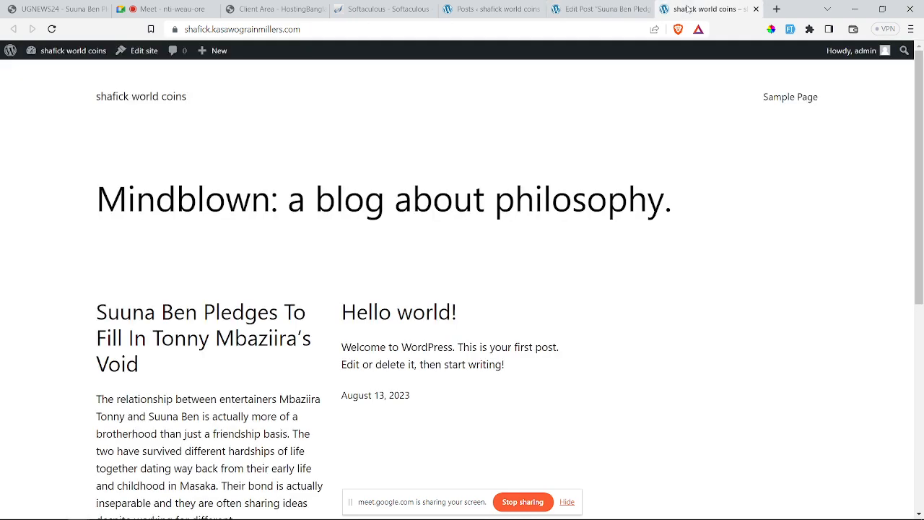
click(620, 6)
click(691, 11)
scroll(458, 236, down, 2)
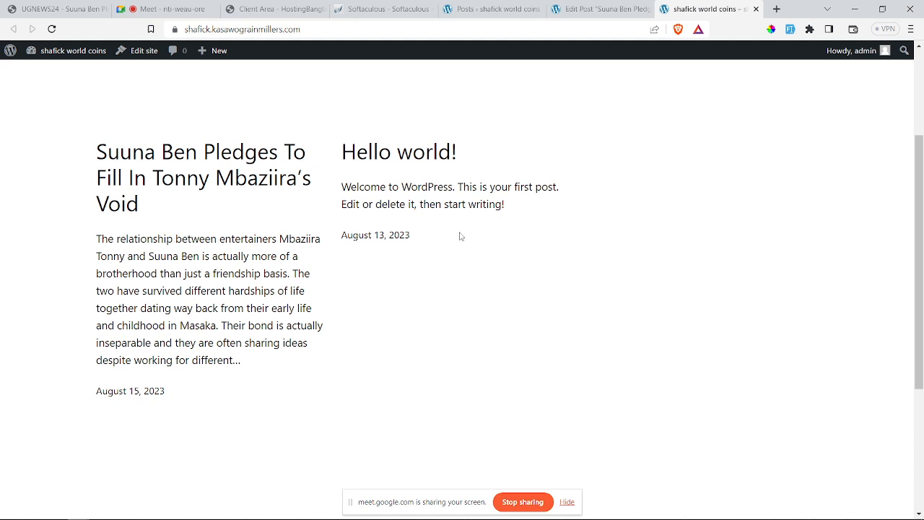
scroll(460, 236, up, 2)
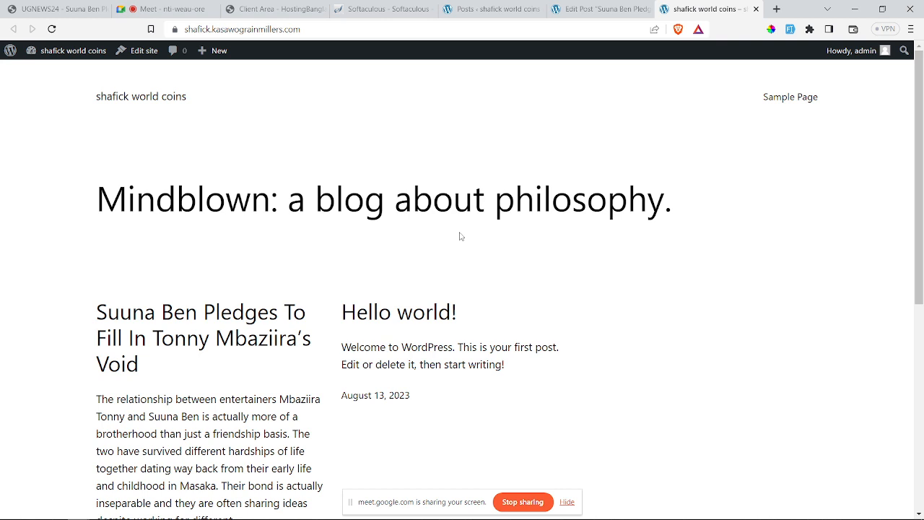
Step: Go from the admin posts list to the list of all site pages
click(488, 7)
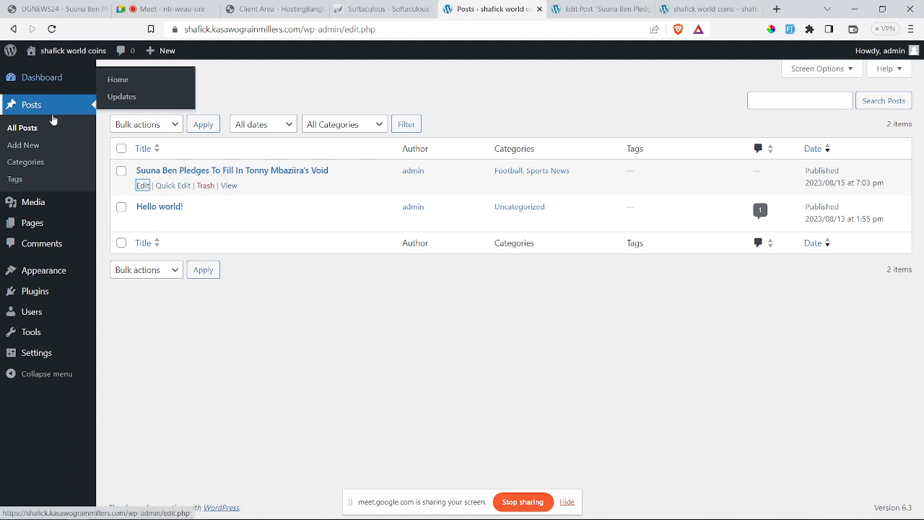
mouse_move(28, 227)
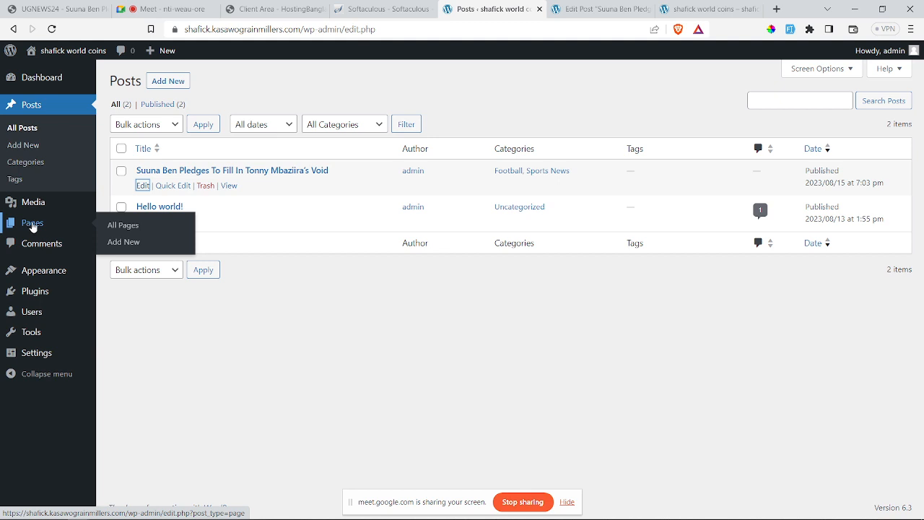
click(118, 226)
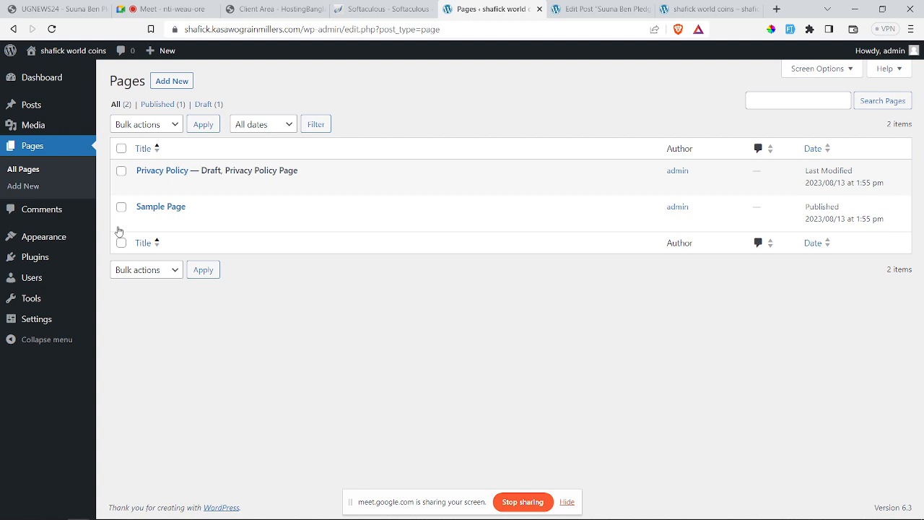
Step: Look over the live front page and the gallery post, then return to the Pages list
click(677, 6)
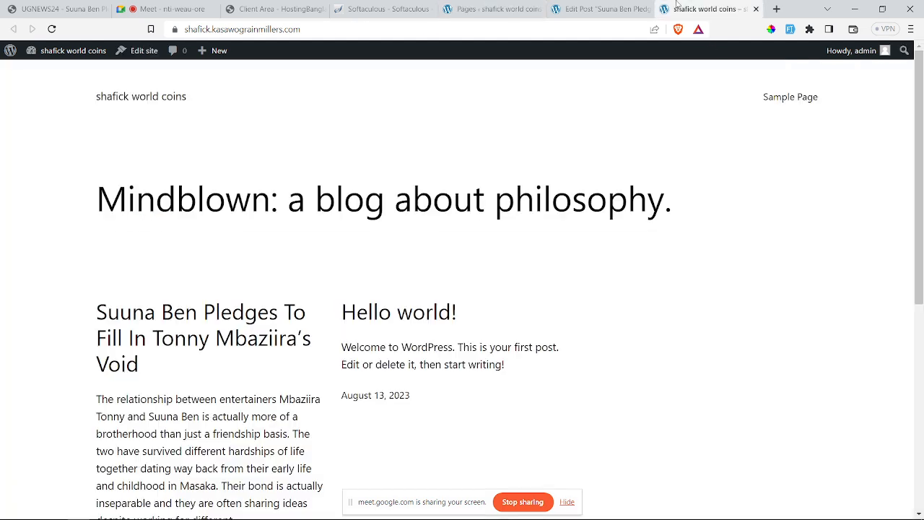
scroll(421, 243, down, 5)
scroll(405, 264, up, 5)
click(611, 9)
click(480, 9)
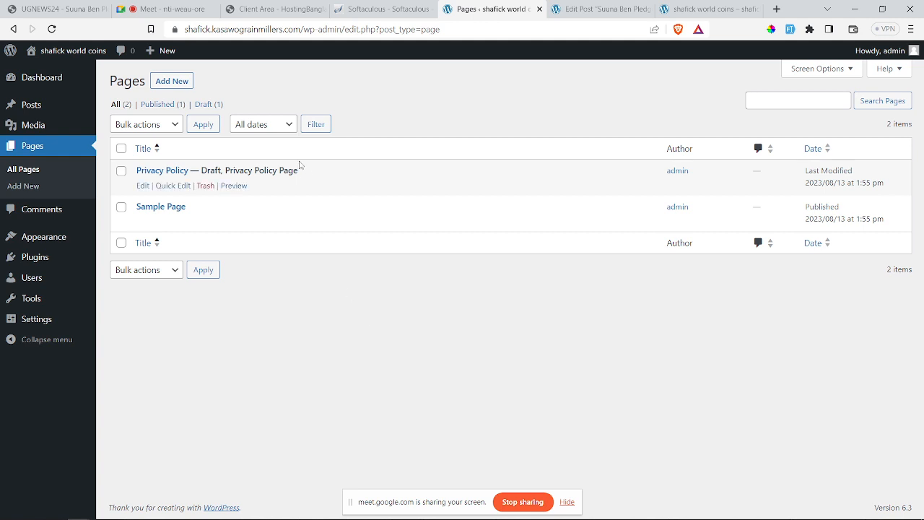
Step: Add a new page titled 'About us' with a capital A and publish it
click(169, 85)
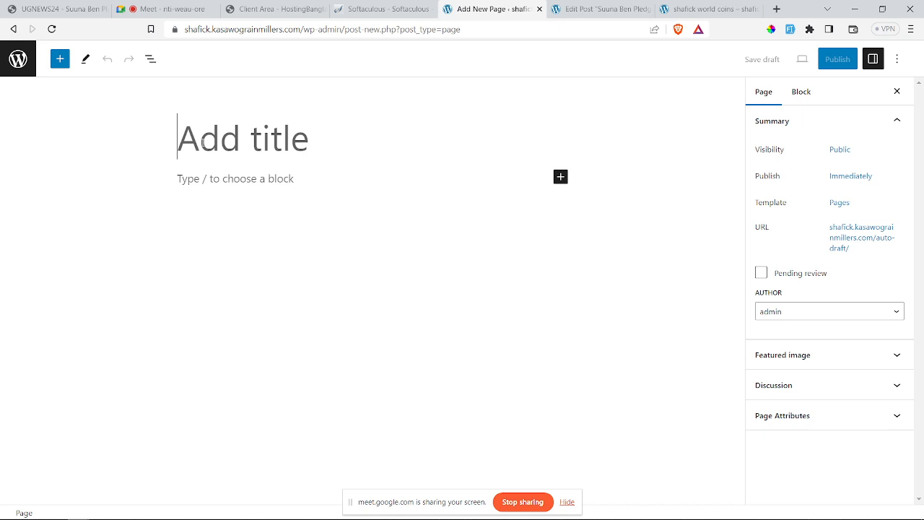
text(a)
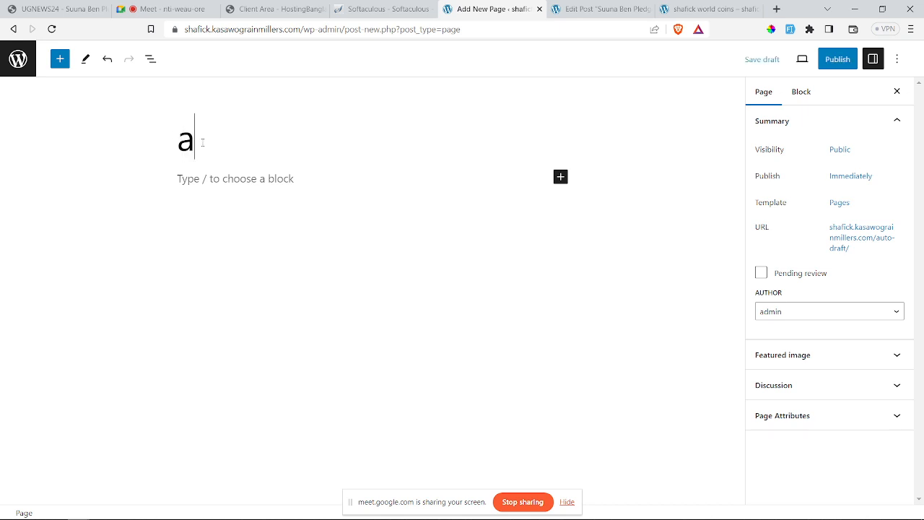
text(bout )
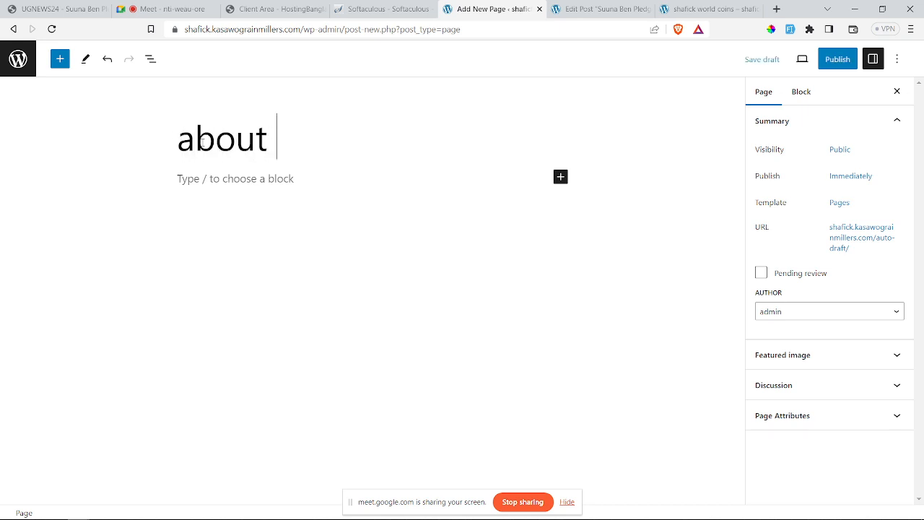
text(us)
drag(195, 138, 186, 143)
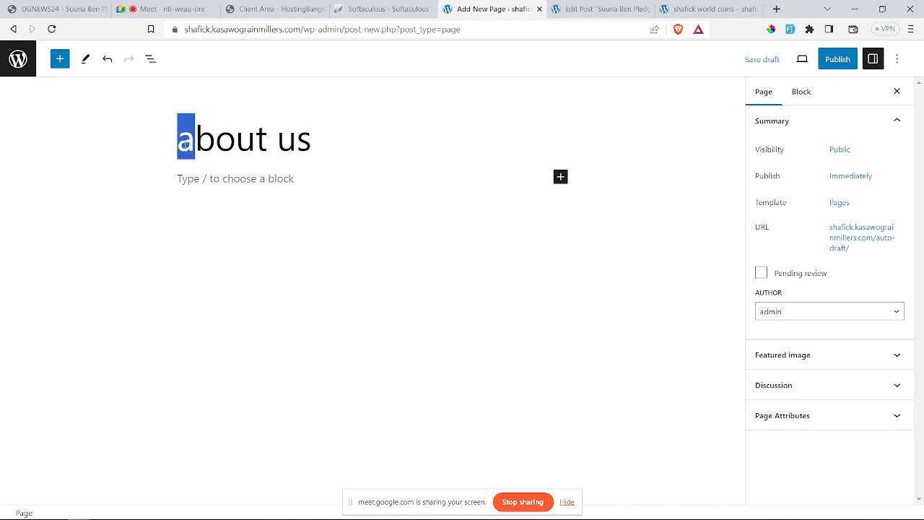
text(A)
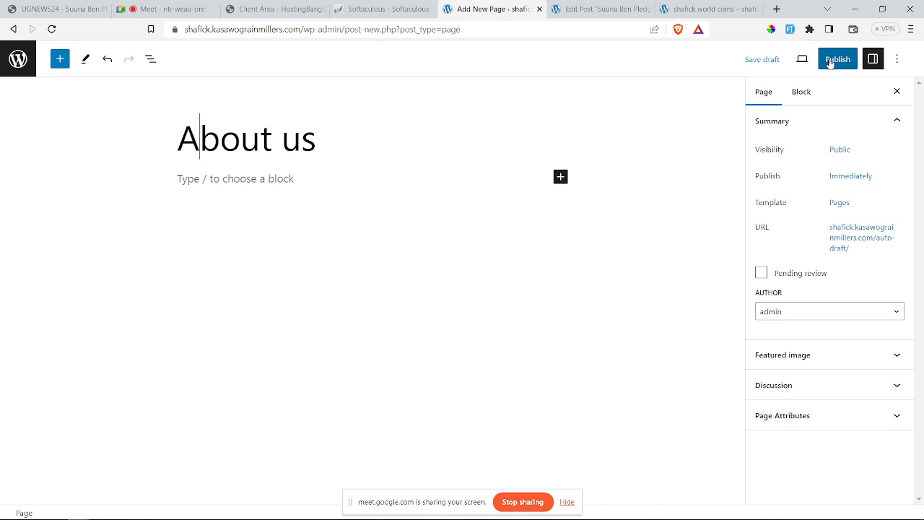
click(393, 139)
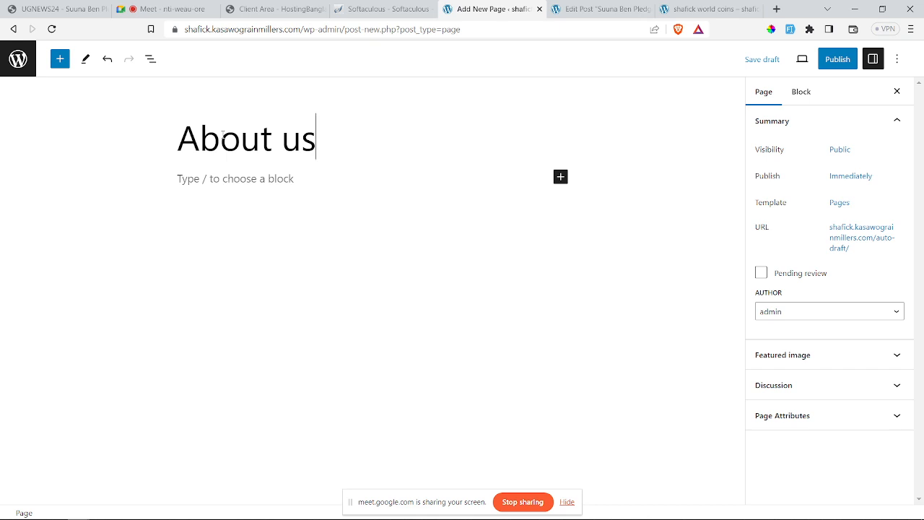
click(830, 61)
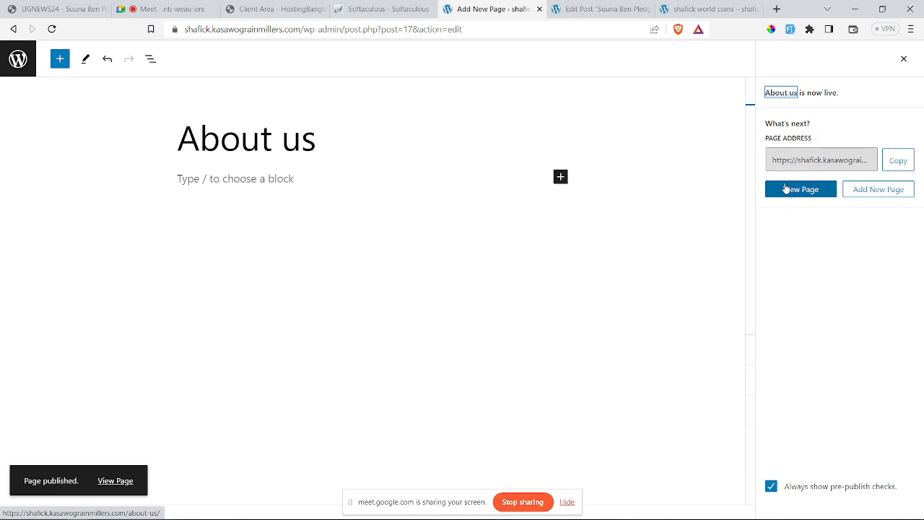
Step: Add another new page titled 'Contact us', leave the body empty, and publish it
click(856, 191)
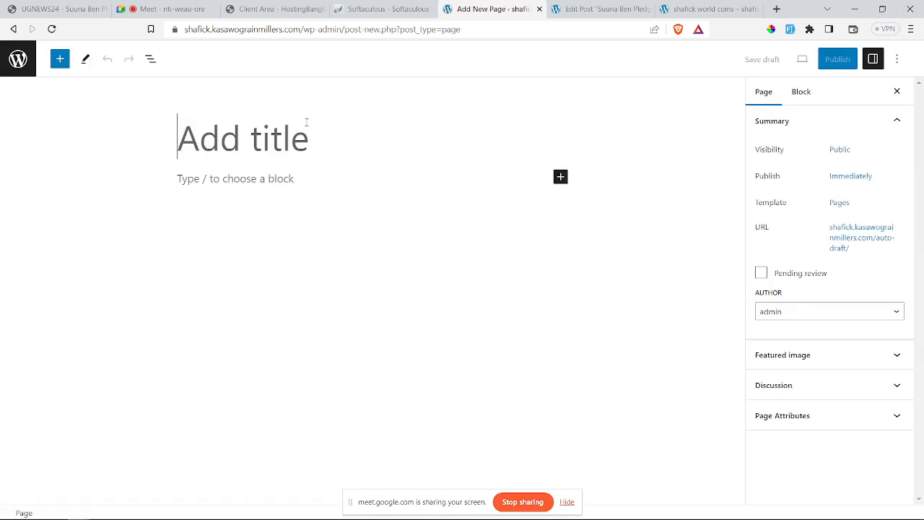
text(Con)
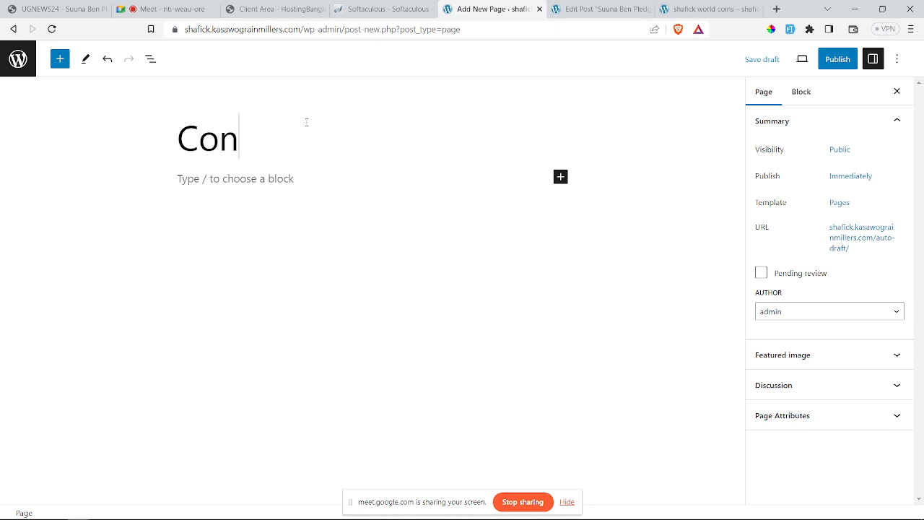
text(tact us)
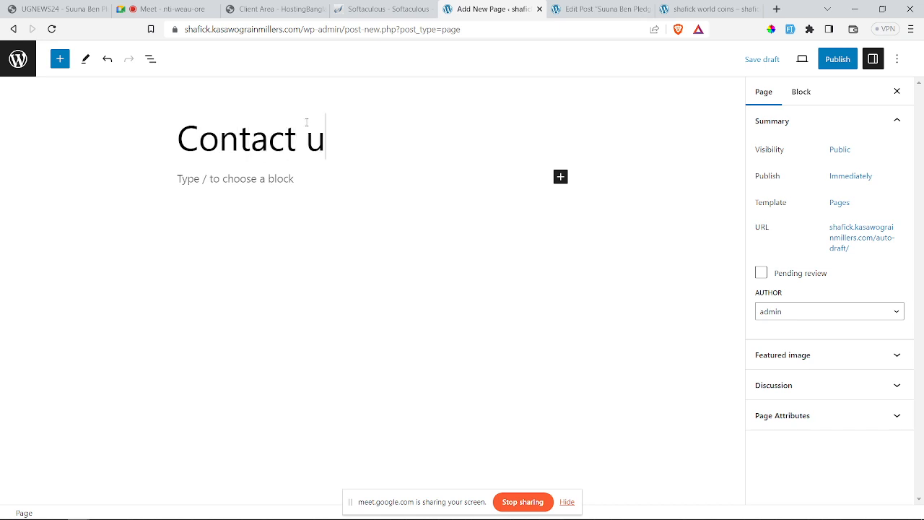
click(305, 181)
click(832, 64)
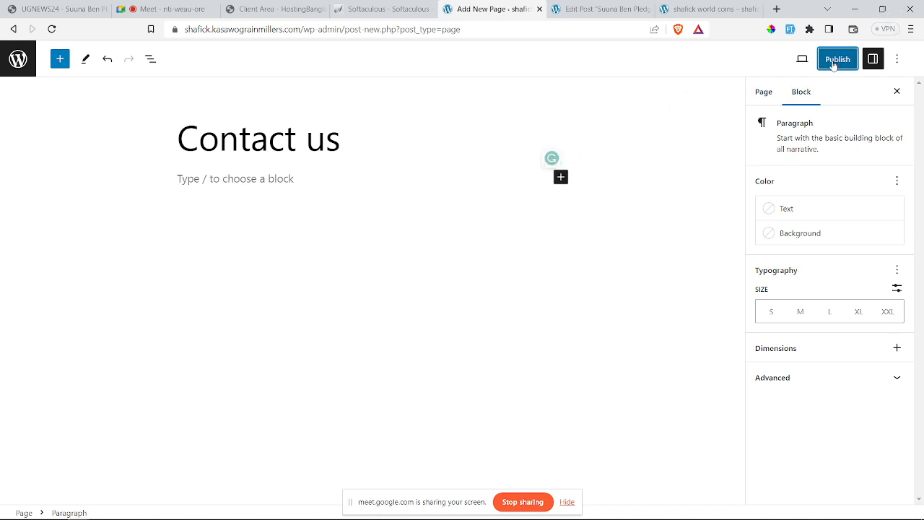
click(819, 61)
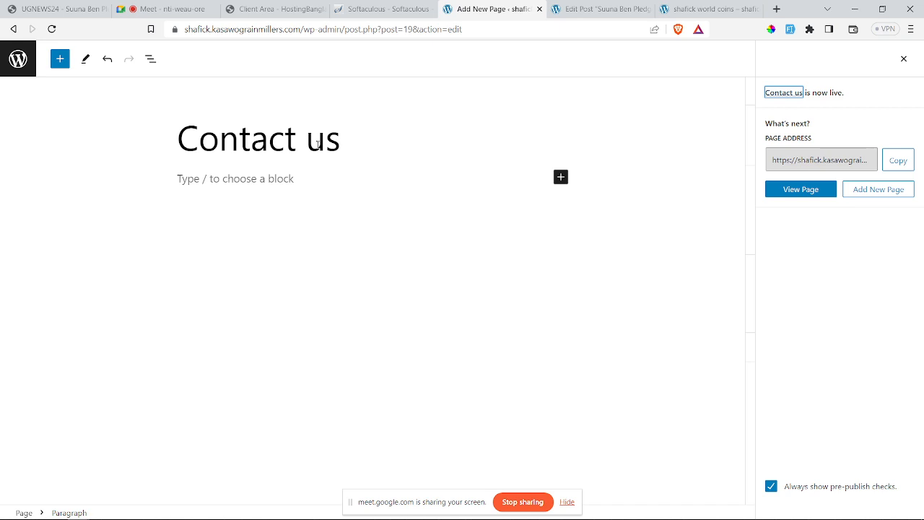
Step: Scroll through the live site's front page to review the published content
click(700, 7)
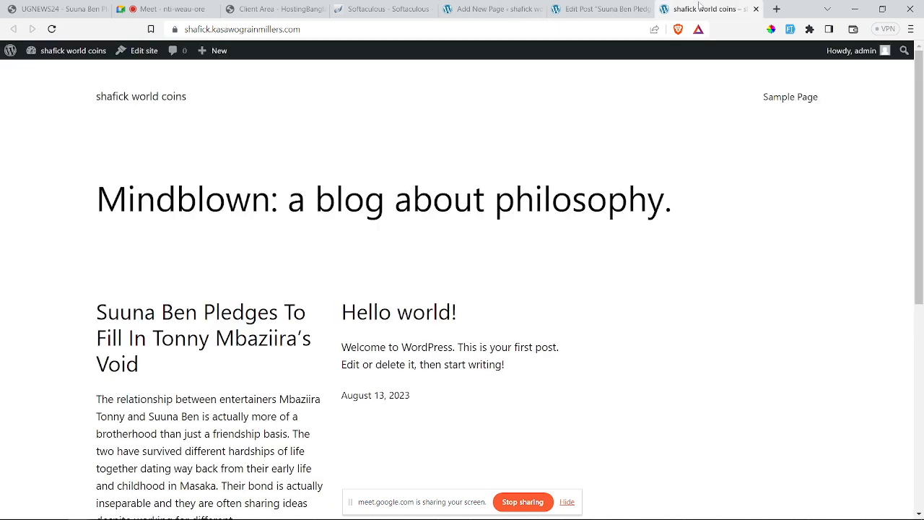
scroll(337, 165, down, 5)
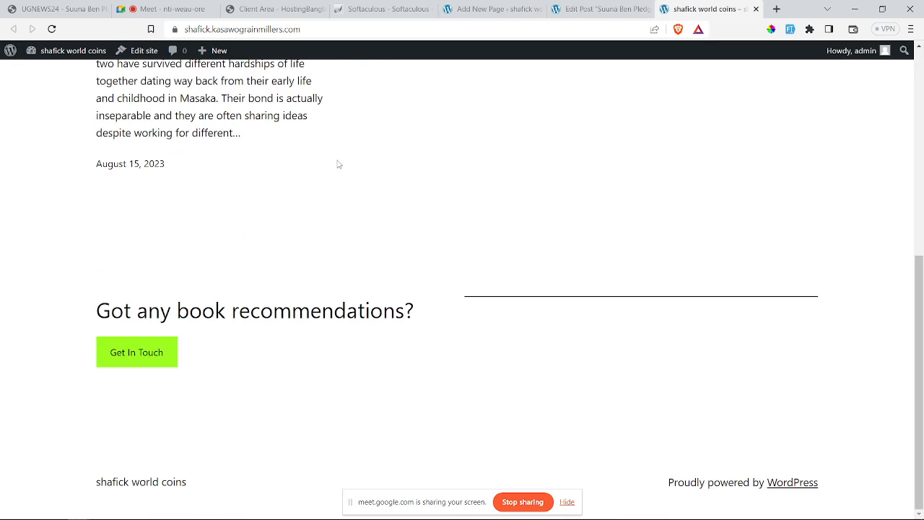
scroll(337, 165, up, 5)
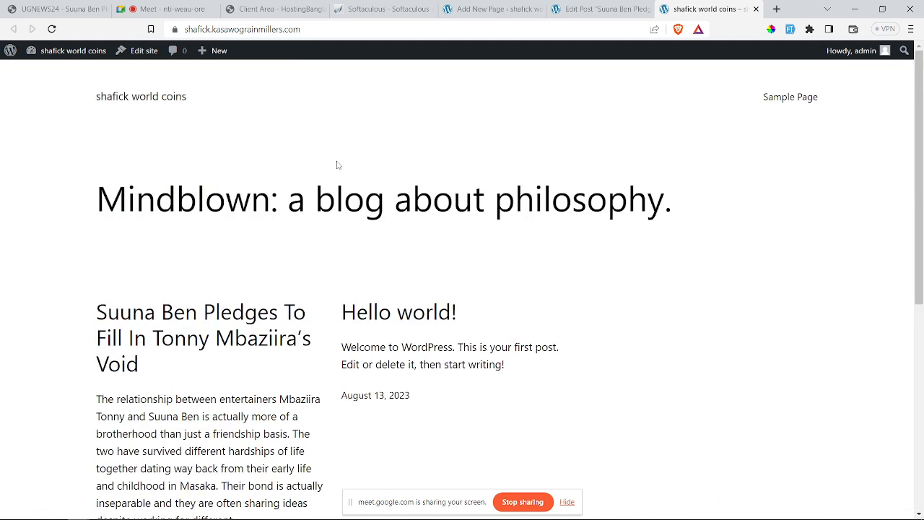
scroll(337, 165, down, 5)
scroll(338, 165, up, 5)
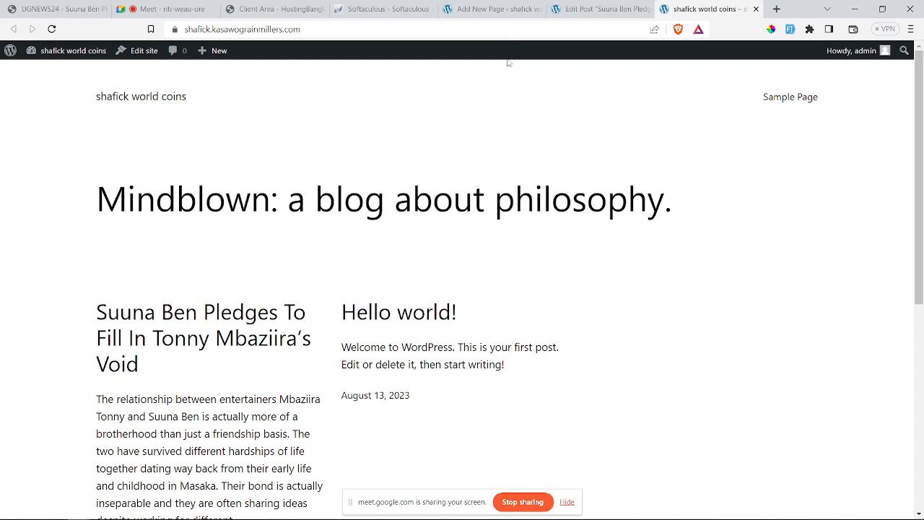
Step: Check the news post editor and the Contact us page, then return to the Google Meet call
click(590, 9)
click(491, 8)
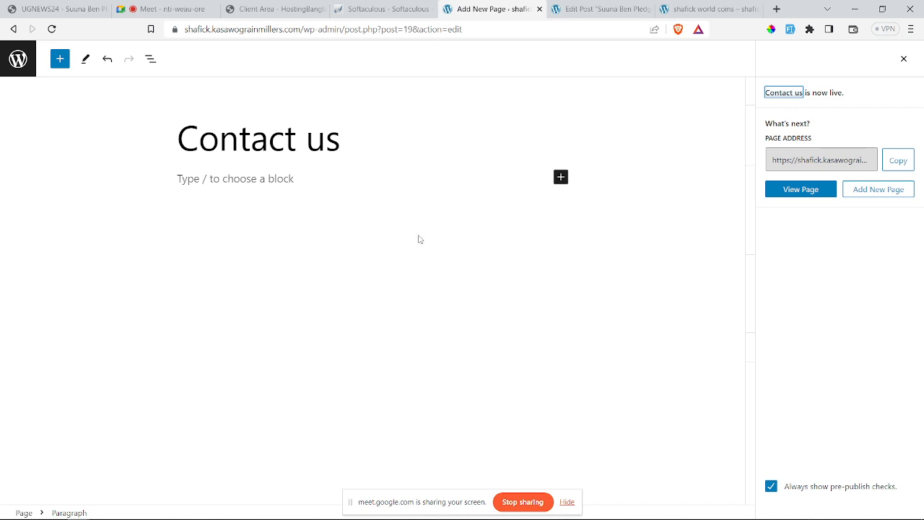
click(597, 7)
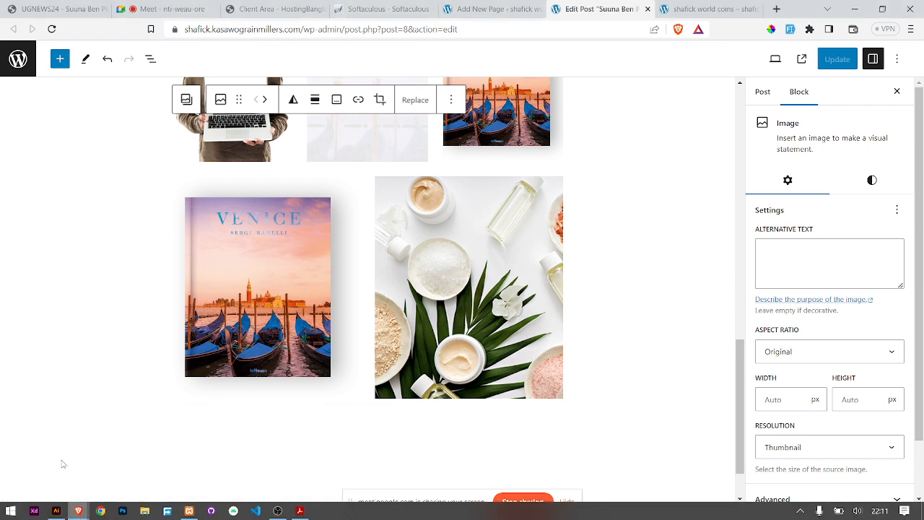
click(192, 8)
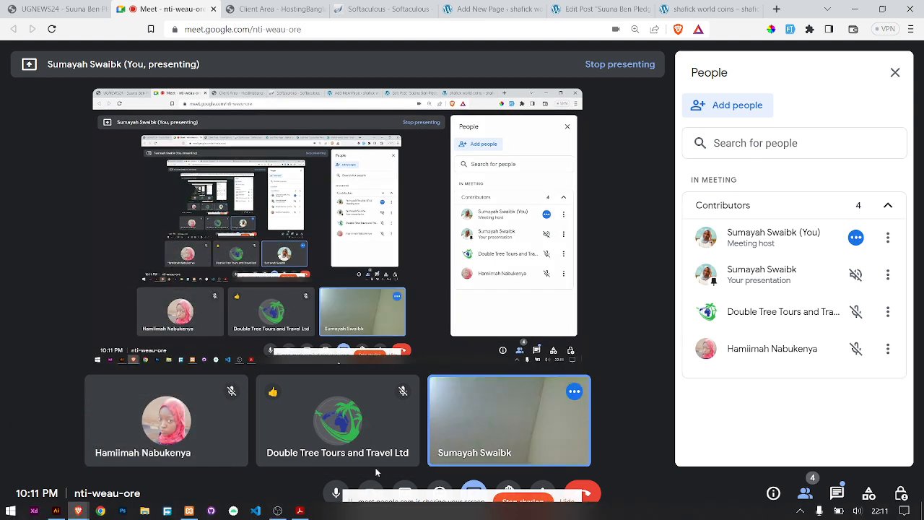
Step: Turn off the Meet camera, stop screen sharing, and bring OBS Studio to the front
click(370, 492)
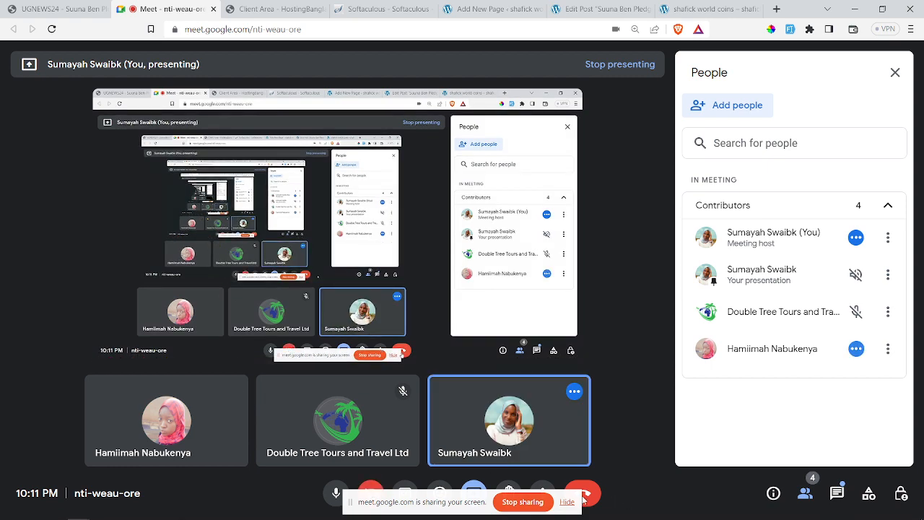
click(520, 502)
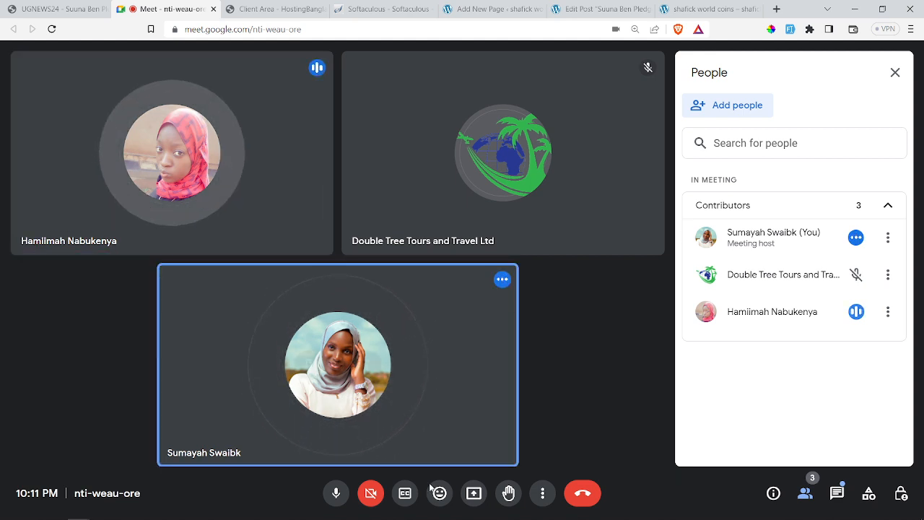
mouse_move(203, 518)
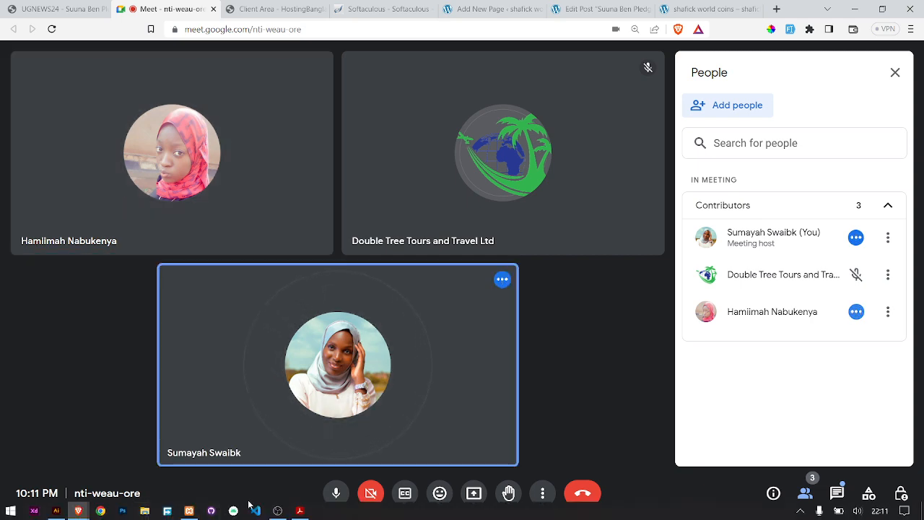
click(277, 510)
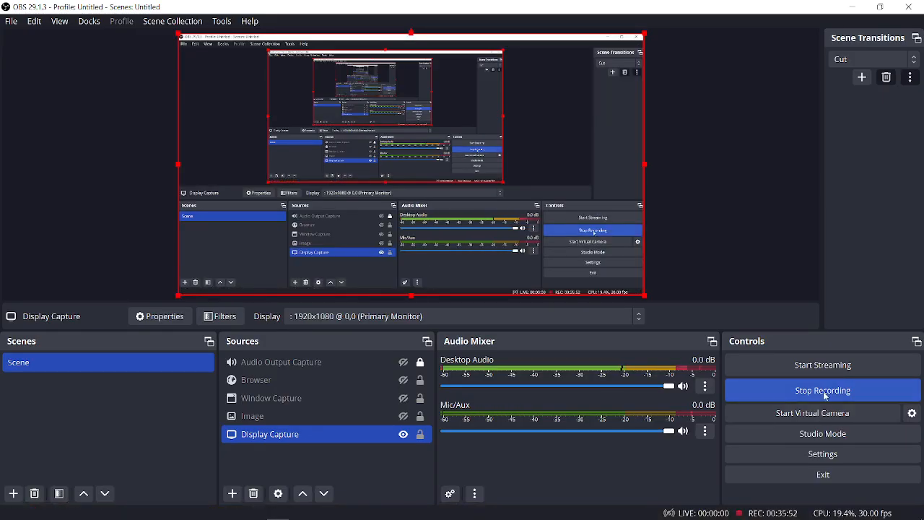